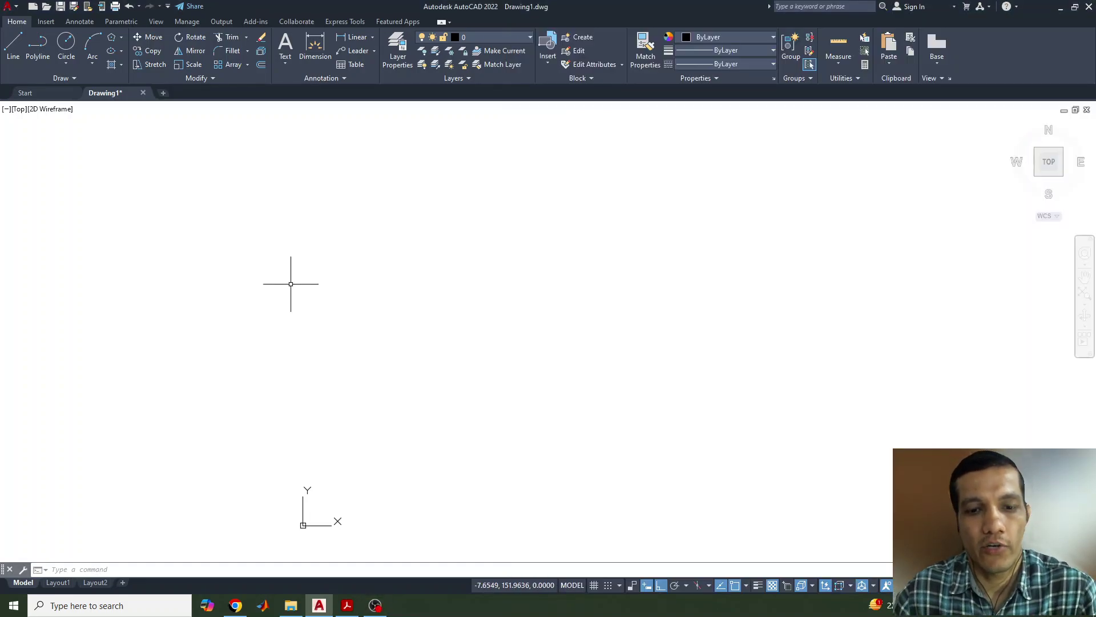
Switch to the EG PPT.pdf problem sheet and trace the triangular prism sketch's axis and resting face with freehand red strokes.
click(347, 605)
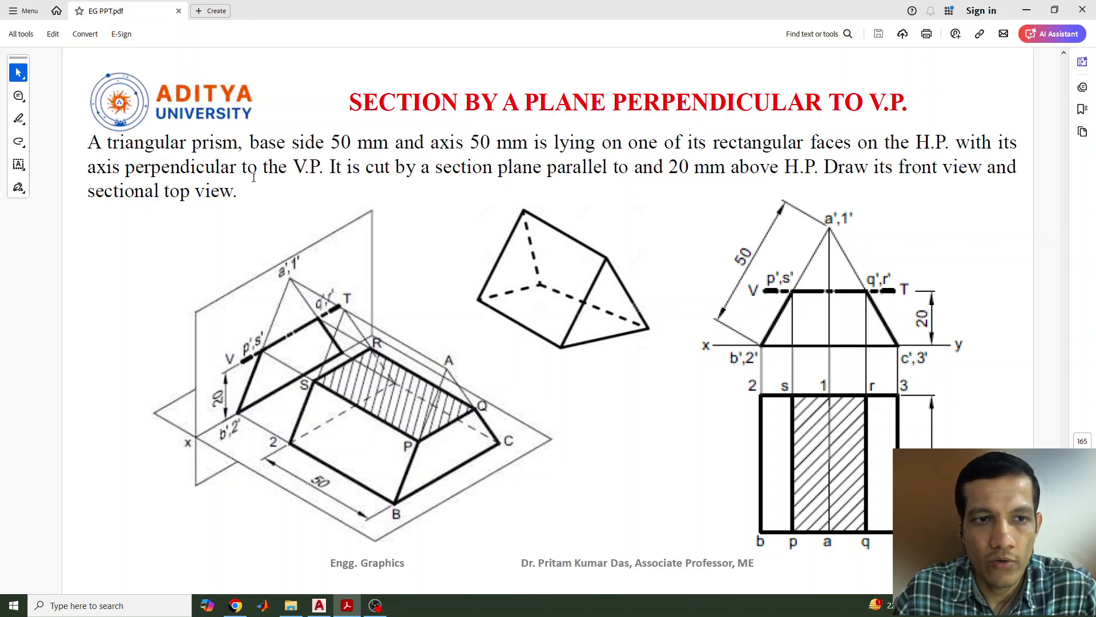
click(18, 141)
click(65, 143)
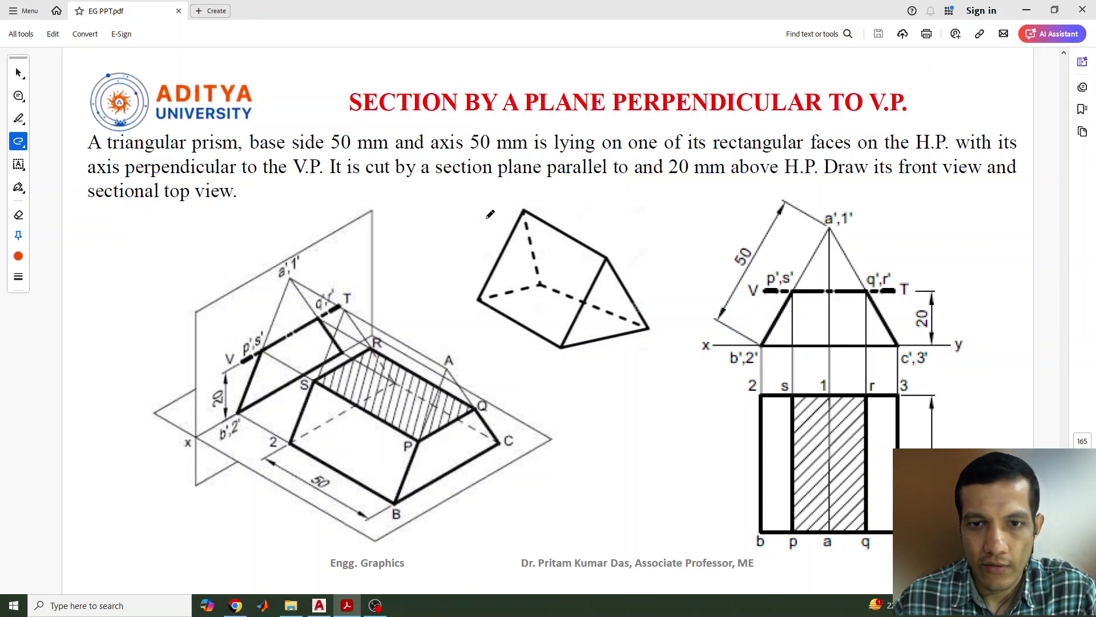
mouse_move(456, 225)
mouse_down()
mouse_move(484, 228)
mouse_move(533, 199)
mouse_up()
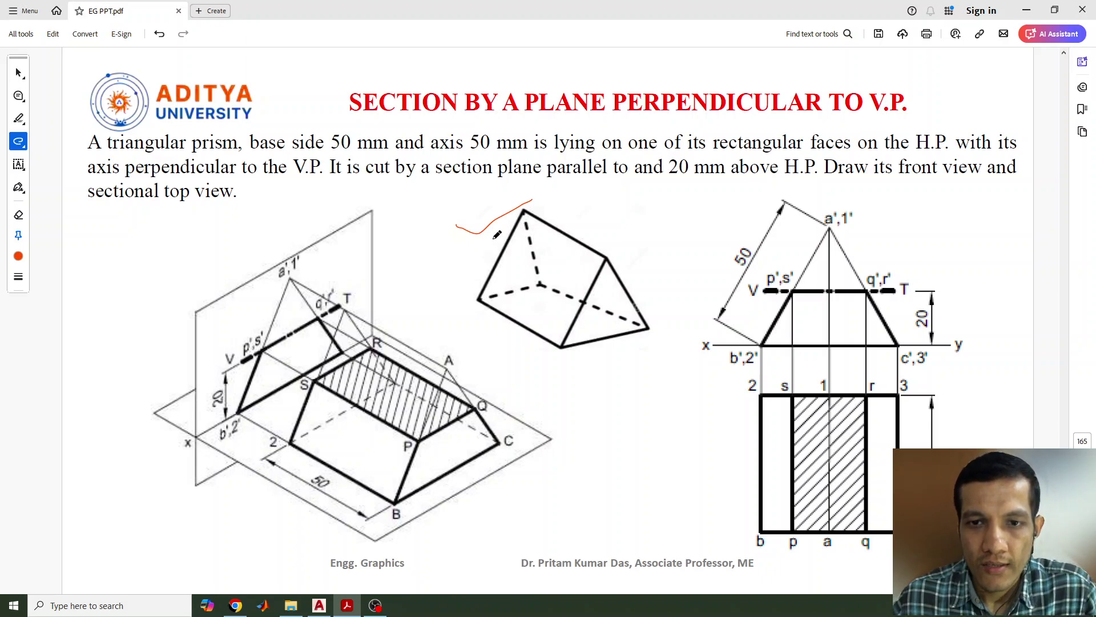
drag(600, 301, 495, 247)
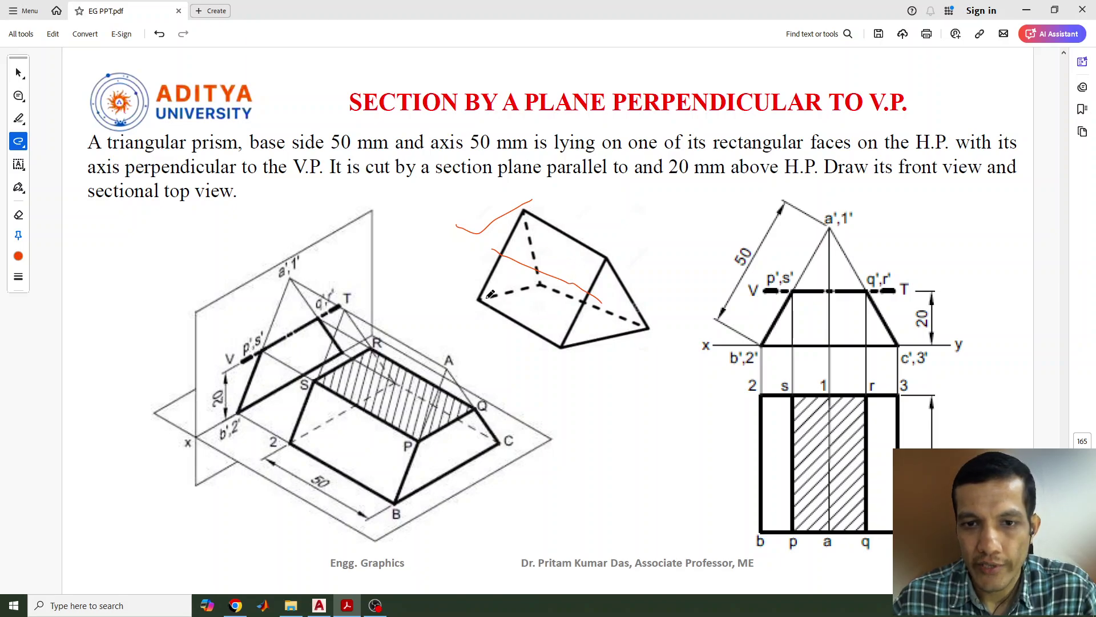
mouse_move(500, 293)
mouse_down()
mouse_move(562, 291)
mouse_move(617, 320)
mouse_move(608, 337)
mouse_move(554, 341)
mouse_move(475, 298)
mouse_move(546, 339)
mouse_up()
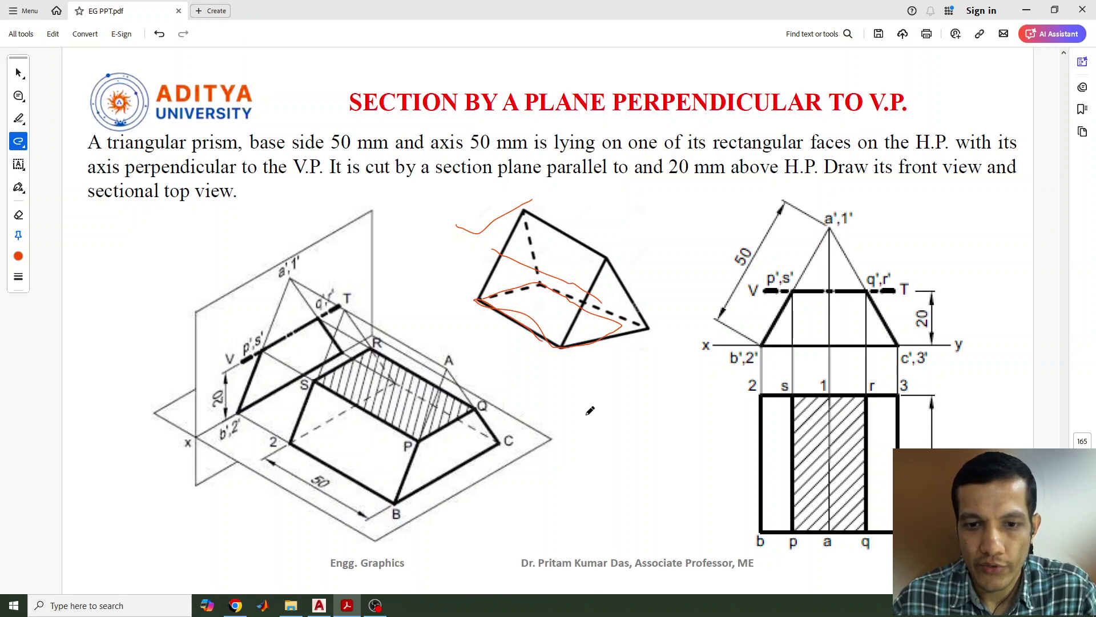
Label the horizontal and vertical planes HP and VP on the pictorial projection and sketch the prism's axis line.
mouse_move(518, 437)
mouse_down()
mouse_move(523, 454)
mouse_move(540, 437)
mouse_up()
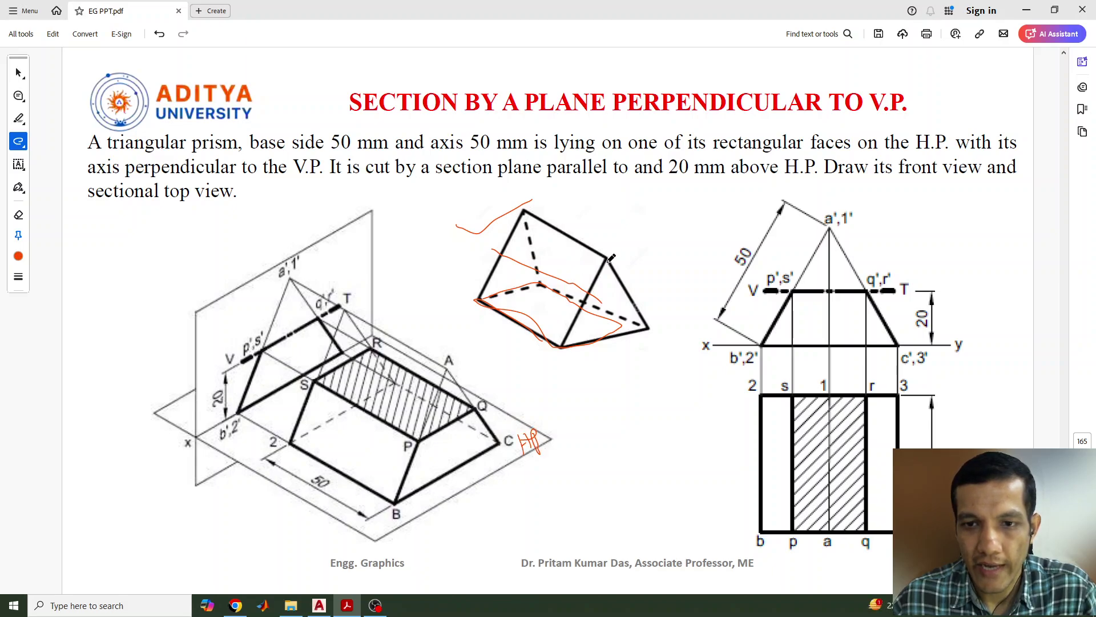
drag(318, 361, 462, 427)
drag(318, 360, 299, 347)
mouse_move(352, 239)
mouse_down()
mouse_move(361, 260)
mouse_move(369, 241)
mouse_up()
mouse_move(374, 239)
mouse_down()
mouse_move(378, 257)
mouse_move(376, 244)
mouse_up()
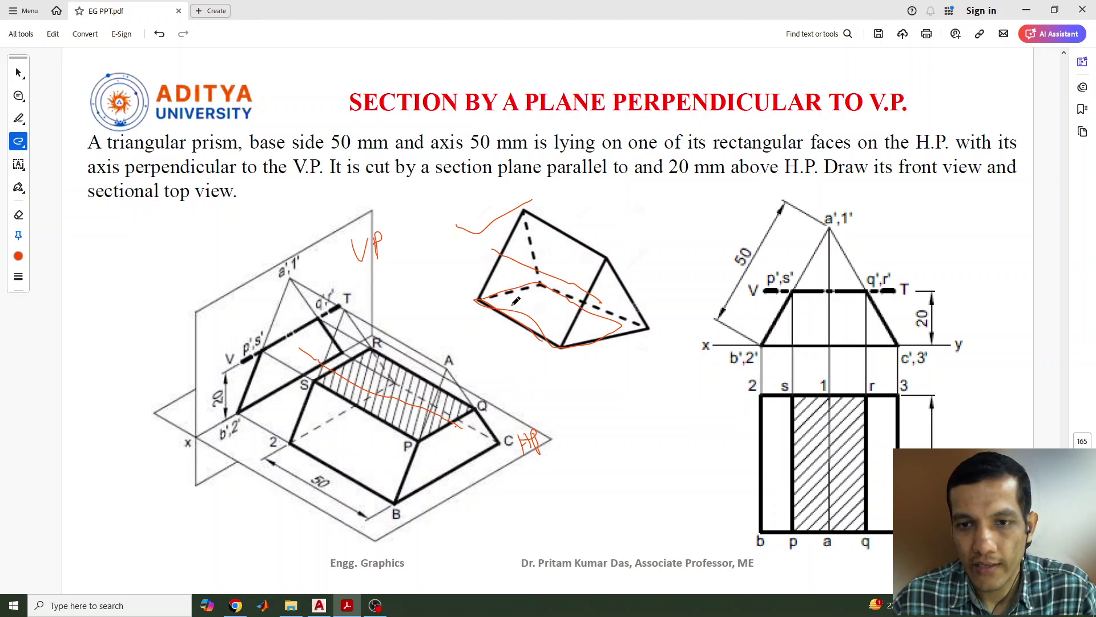
Sketch a line across the small prism, mark the 20 mm section-plane height on the pictorial view, and trace the prism's triangular end.
drag(693, 291, 529, 298)
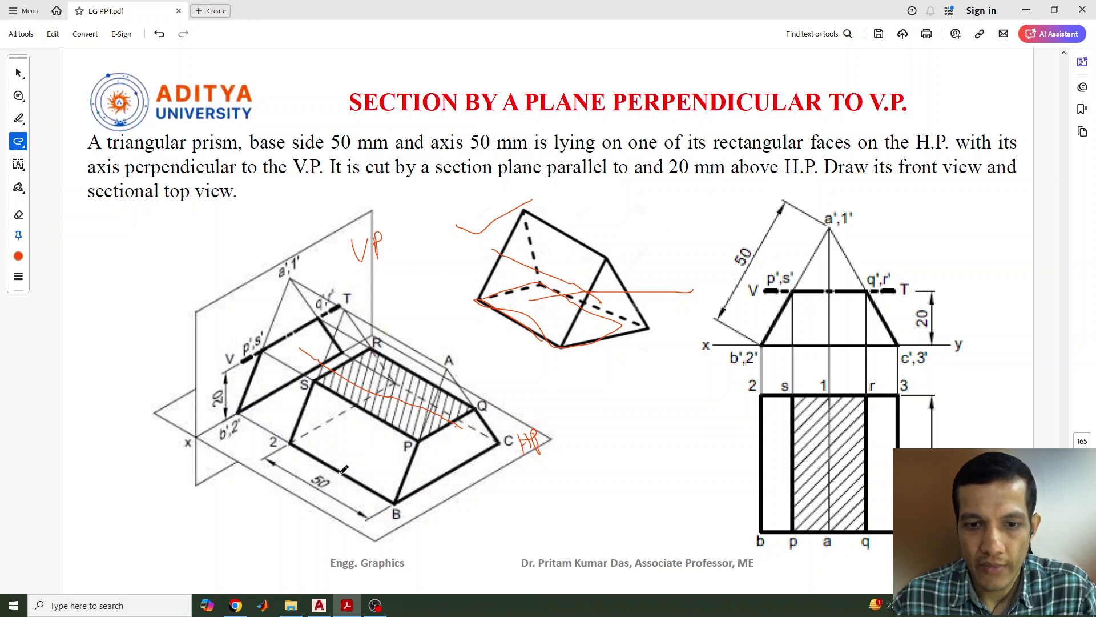
drag(349, 473, 541, 379)
drag(498, 444, 592, 392)
mouse_move(529, 384)
mouse_down()
mouse_move(541, 416)
mouse_move(559, 386)
mouse_move(584, 395)
mouse_move(588, 378)
mouse_up()
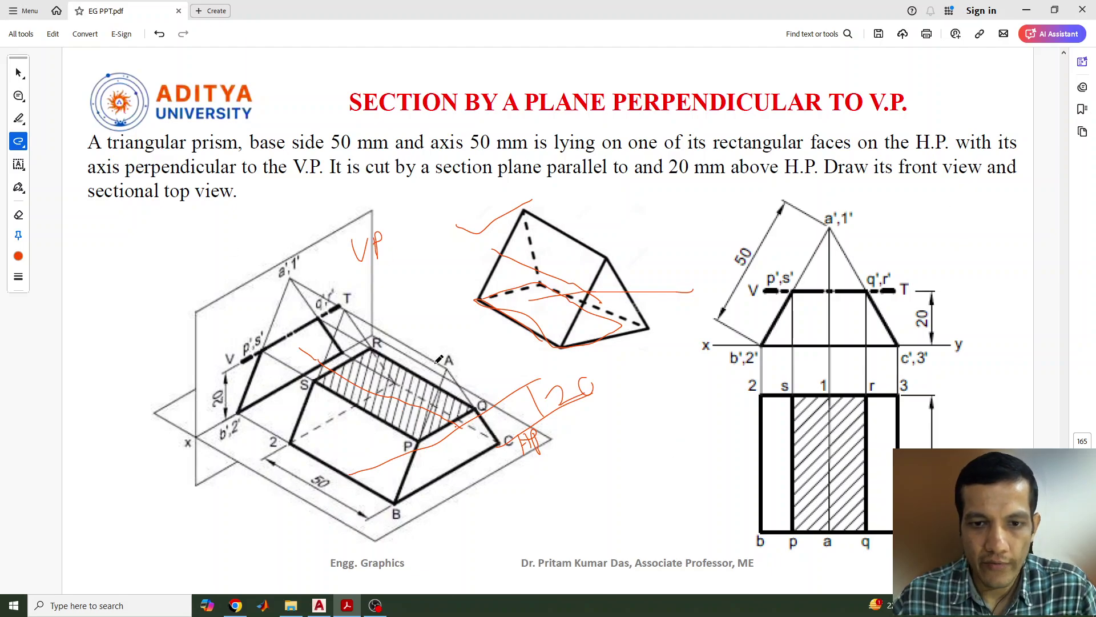
mouse_move(605, 257)
mouse_down()
mouse_move(581, 308)
mouse_move(605, 337)
mouse_move(651, 328)
mouse_move(607, 257)
mouse_up()
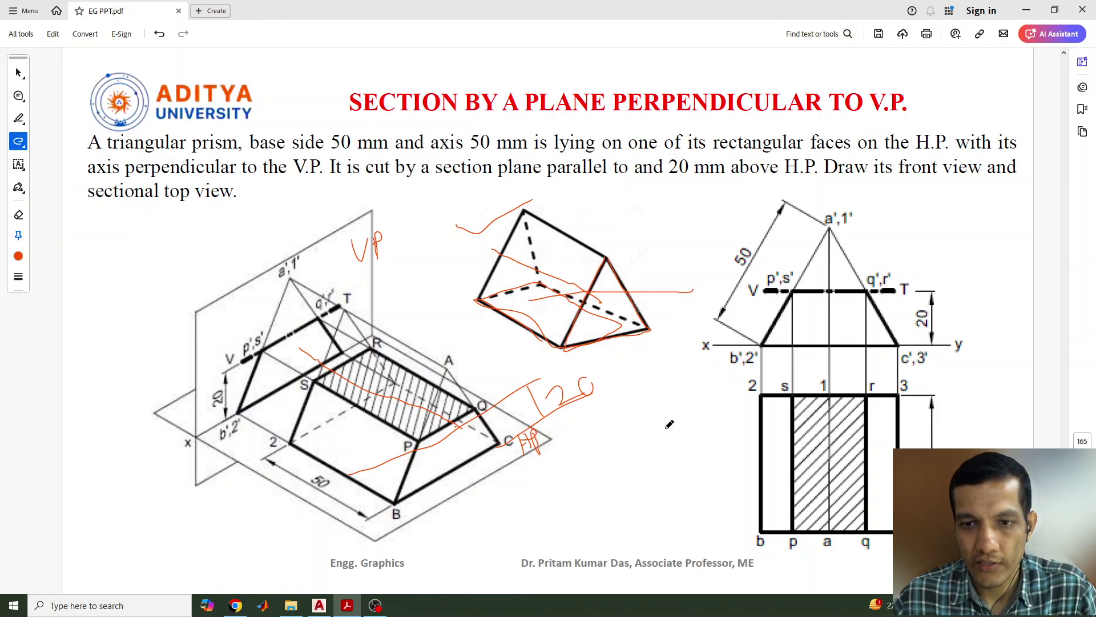
Sketch the front viewing arrow labelled FV, and write an underlined TV label above the pictorial projection.
mouse_move(648, 501)
mouse_down()
mouse_move(520, 486)
mouse_move(557, 499)
mouse_move(528, 484)
mouse_move(557, 501)
mouse_up()
mouse_move(614, 459)
mouse_down()
mouse_move(606, 483)
mouse_move(623, 458)
mouse_move(636, 466)
mouse_up()
mouse_move(639, 452)
mouse_down()
mouse_move(650, 474)
mouse_move(656, 432)
mouse_up()
mouse_move(263, 218)
mouse_down()
mouse_move(313, 203)
mouse_move(292, 246)
mouse_up()
drag(309, 208, 319, 234)
drag(319, 234, 326, 204)
drag(291, 267, 384, 241)
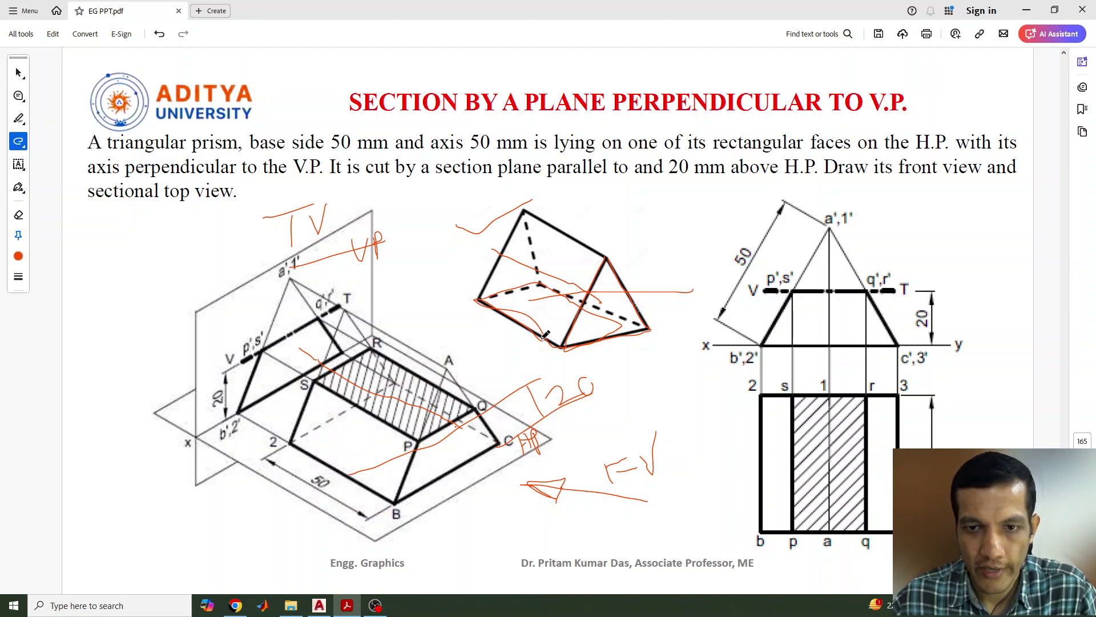
Switch to AutoCAD and run MVSETUP with paper space disabled and metric units.
click(319, 606)
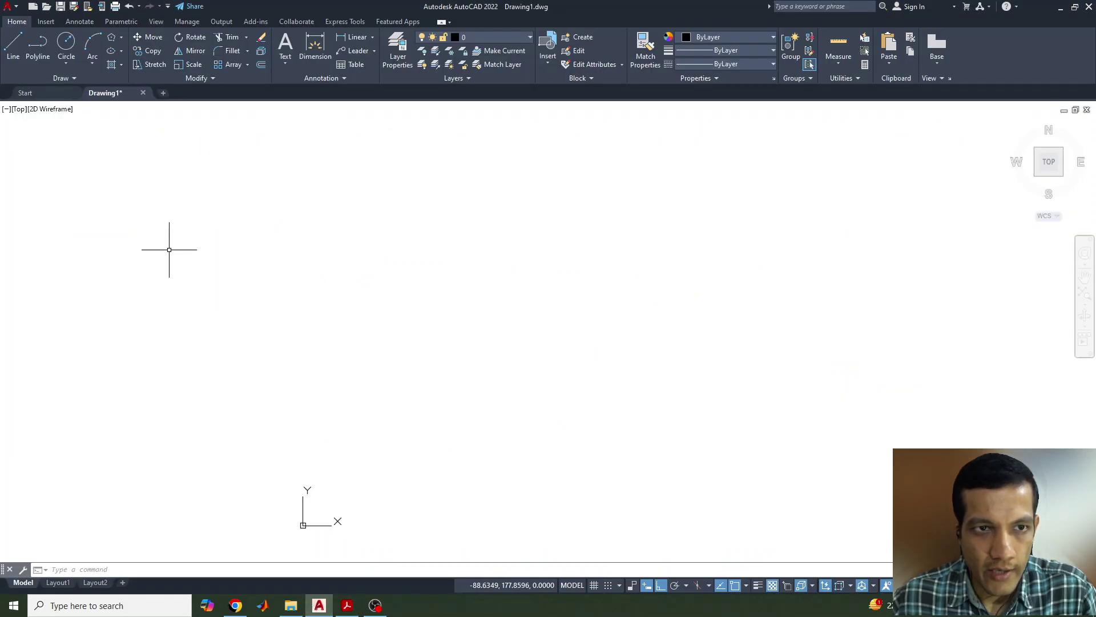
key(Escape)
key(Escape)
text(mvs)
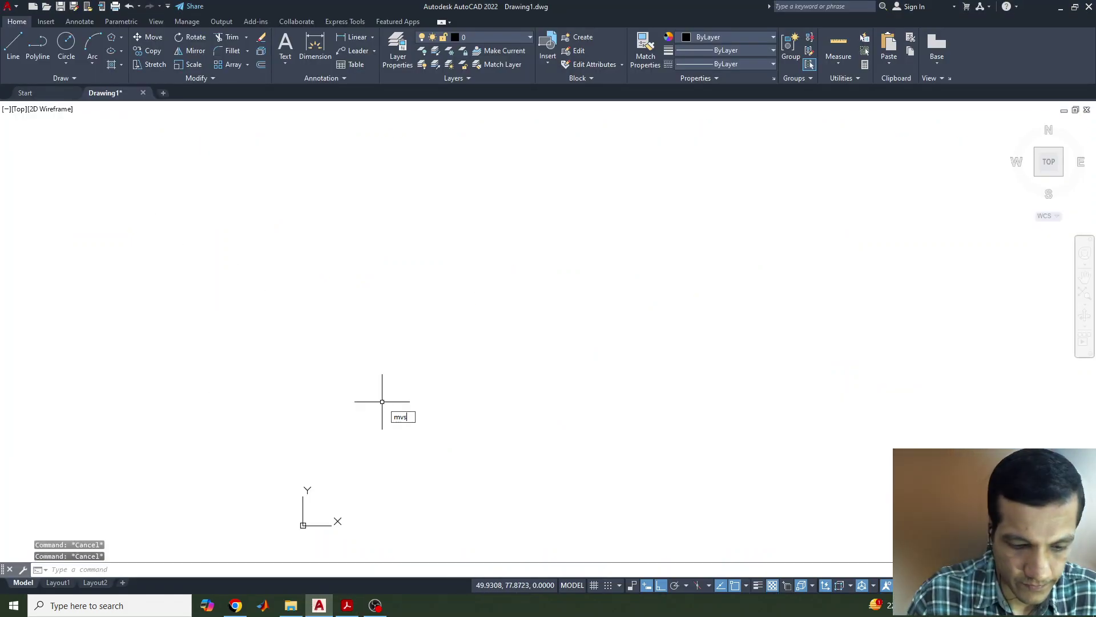
text(et)
key(Return)
text(n)
key(Return)
text(m)
key(Return)
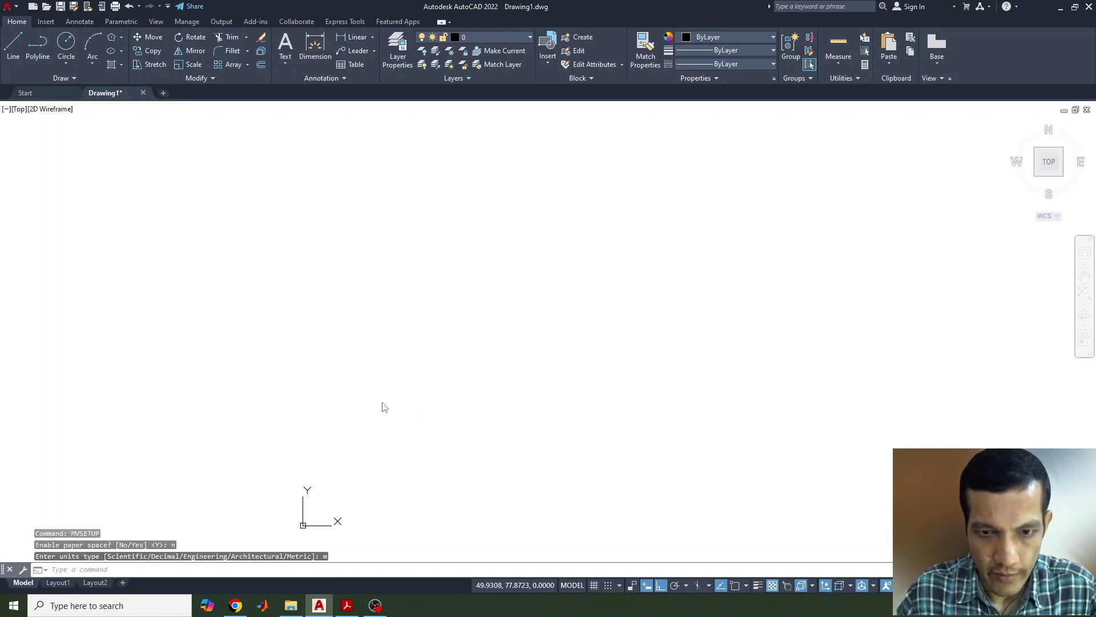
Set the sheet's scale factor to 1, width to 420 and height to 297.
text(1)
key(Return)
text(420)
key(Return)
text(297)
key(Return)
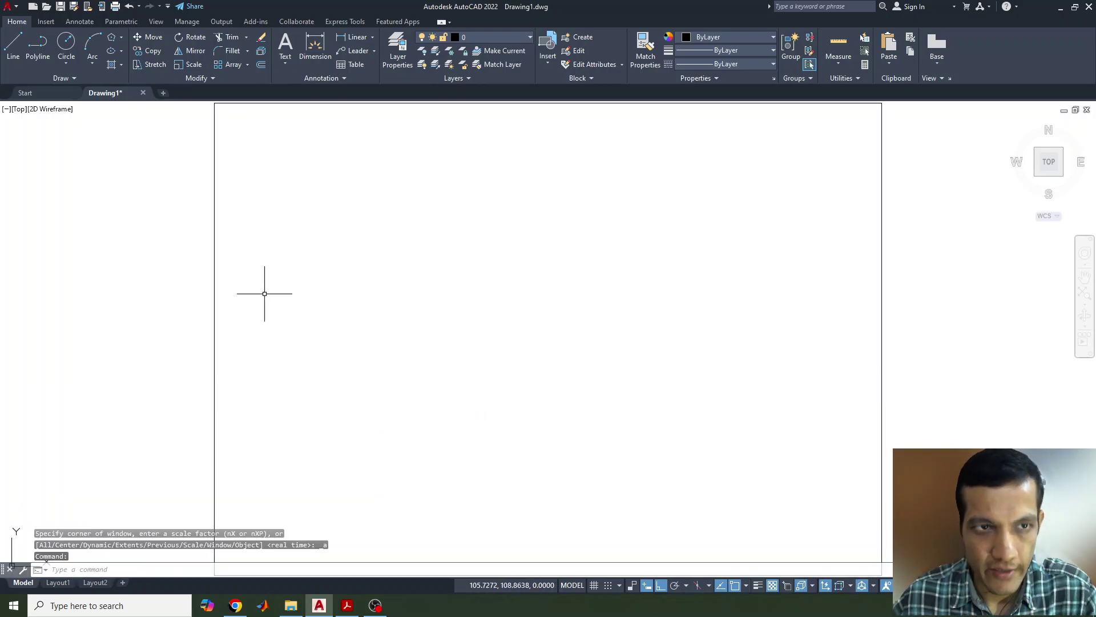
Draw a horizontal XY reference line across most of the sheet's width near mid-height.
click(12, 55)
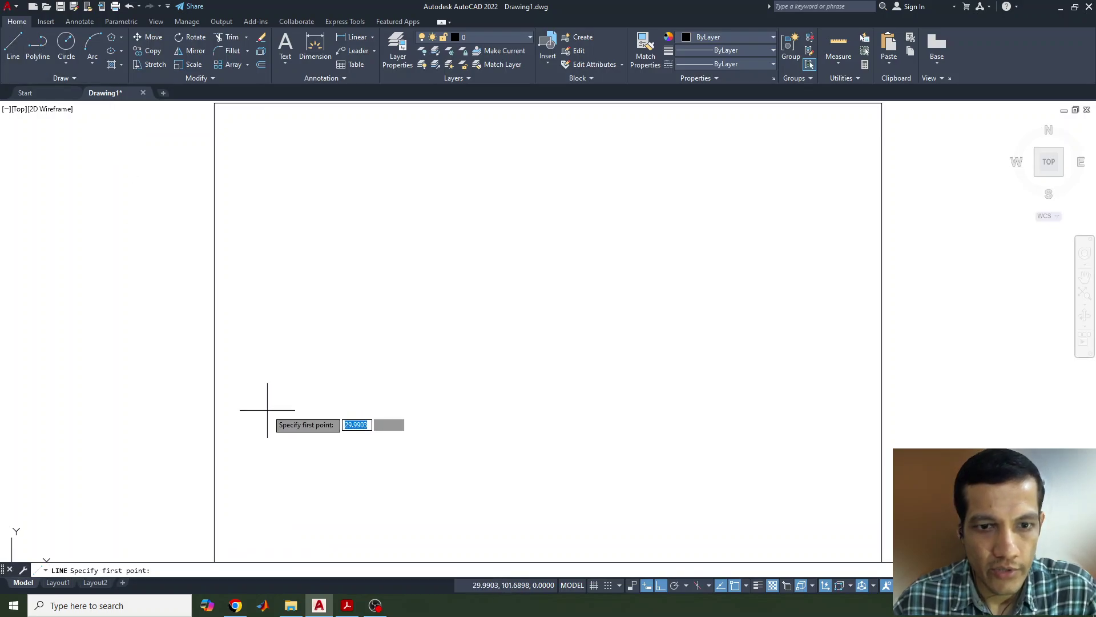
click(250, 361)
click(817, 366)
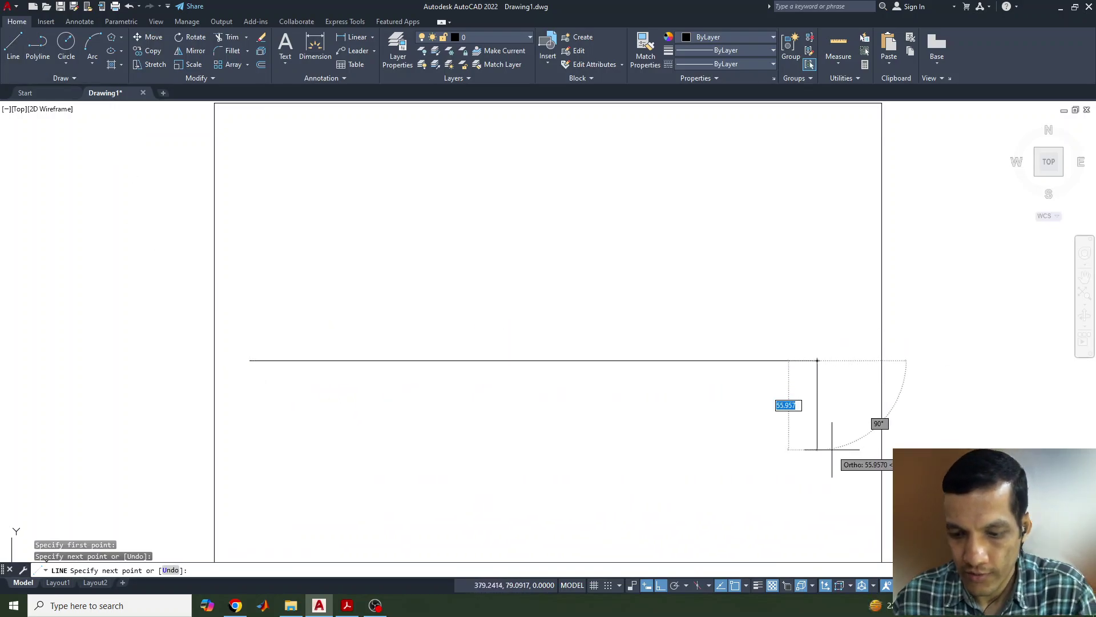
key(Return)
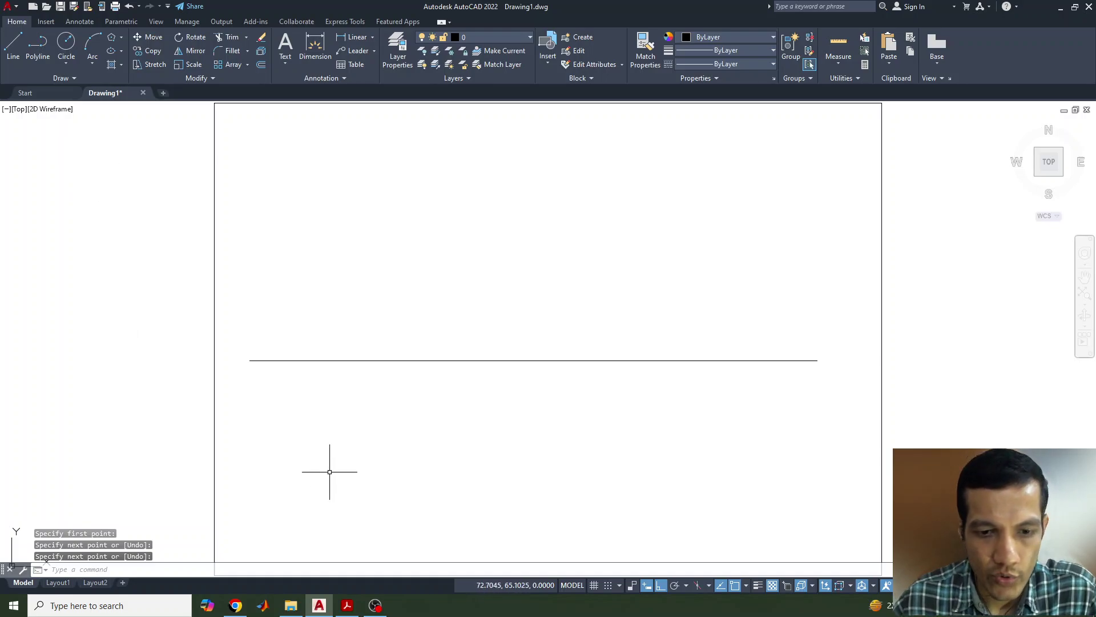
Recheck the PDF figure, and draw the front view as a three-sided polygon by edge, with a 50 mm base on the reference line.
click(347, 605)
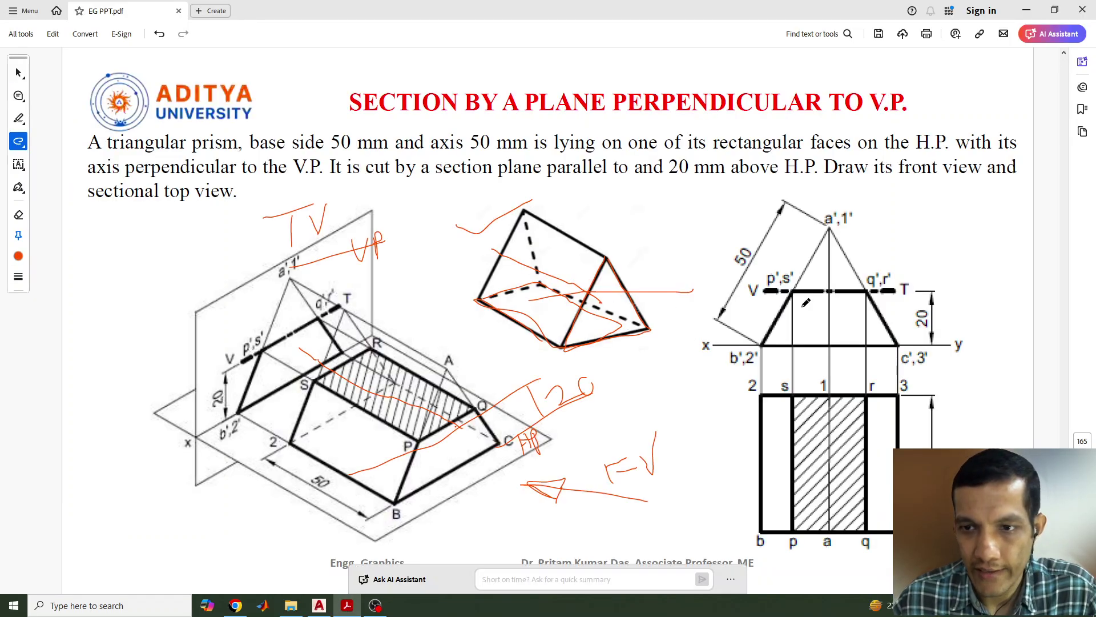
click(319, 606)
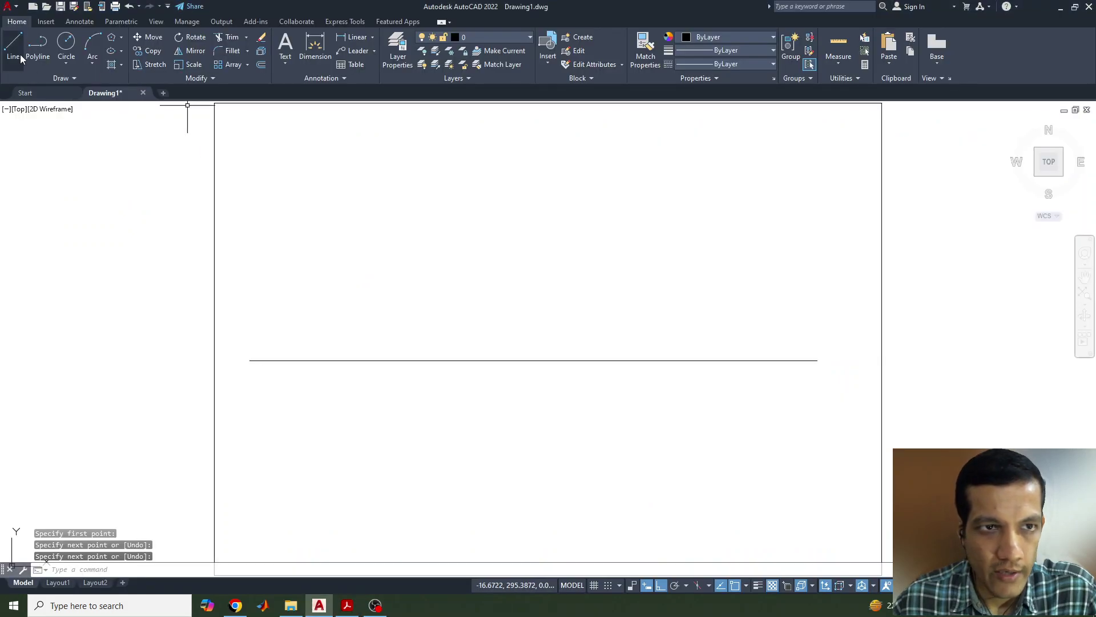
click(112, 37)
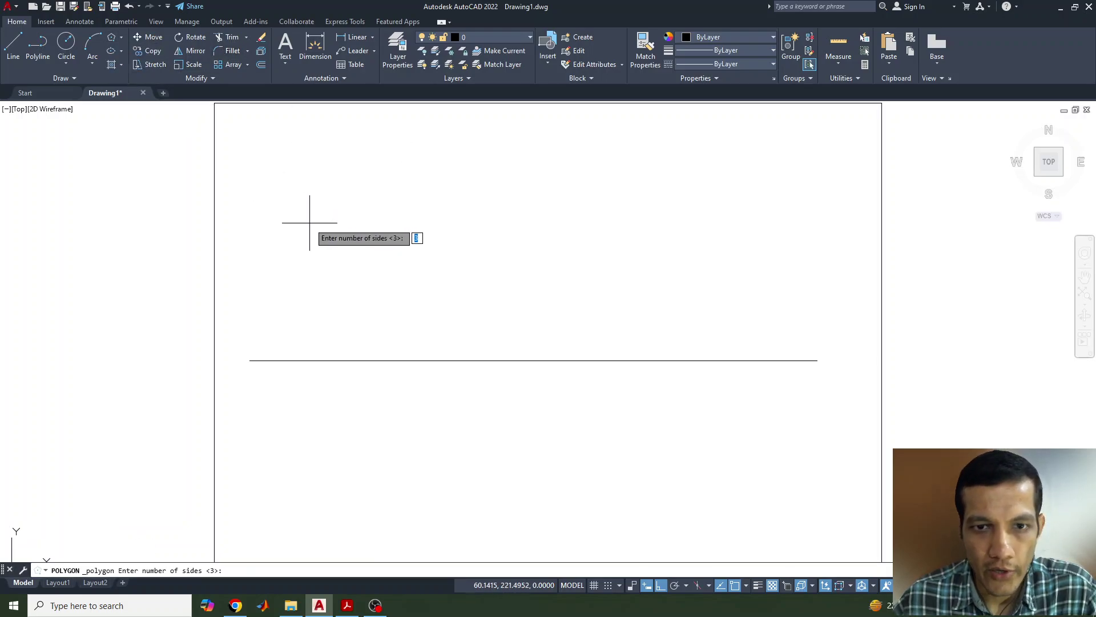
text(3)
key(Return)
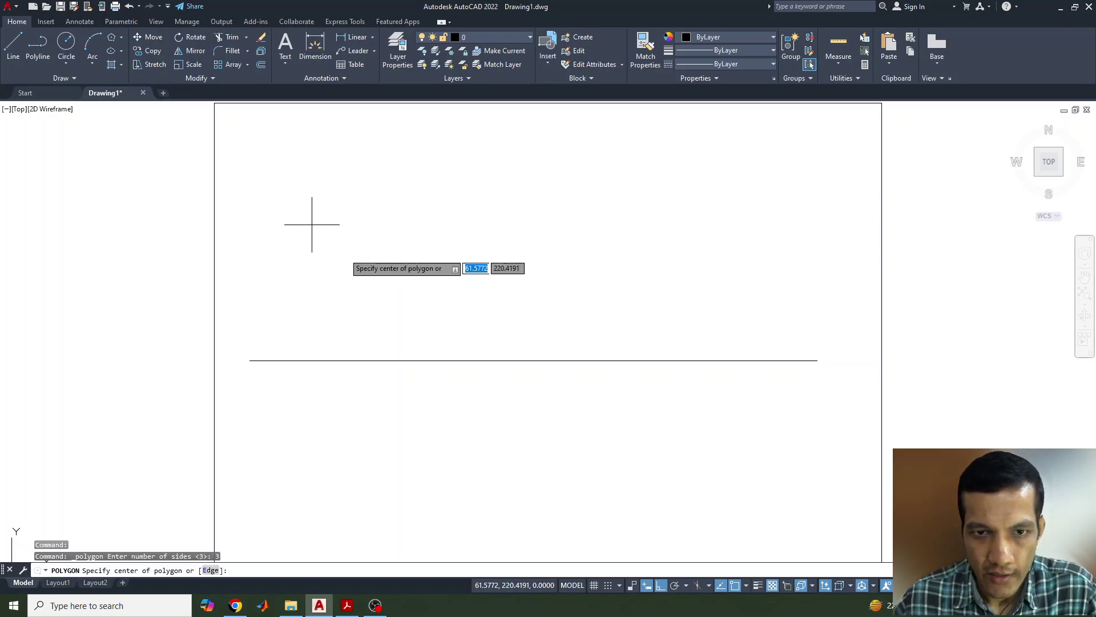
click(210, 570)
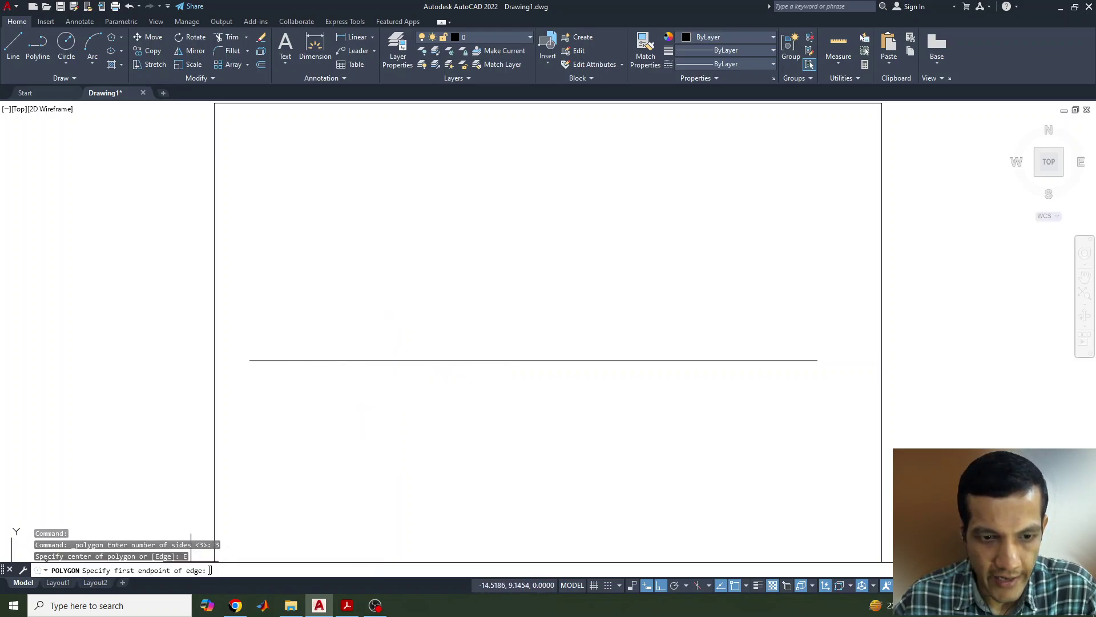
click(351, 360)
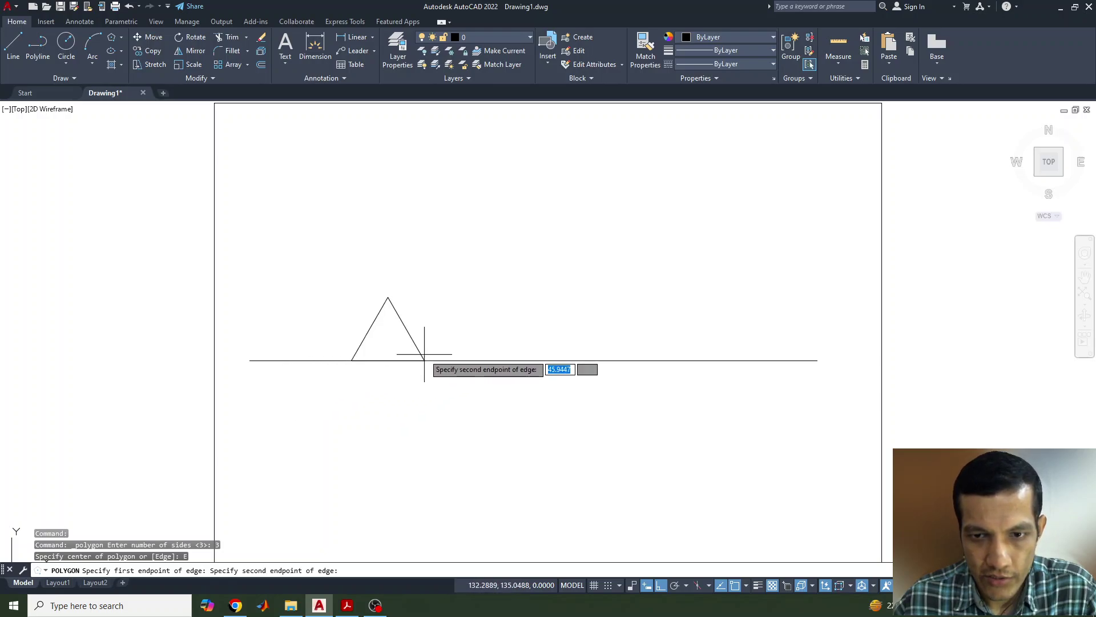
text(50)
key(Return)
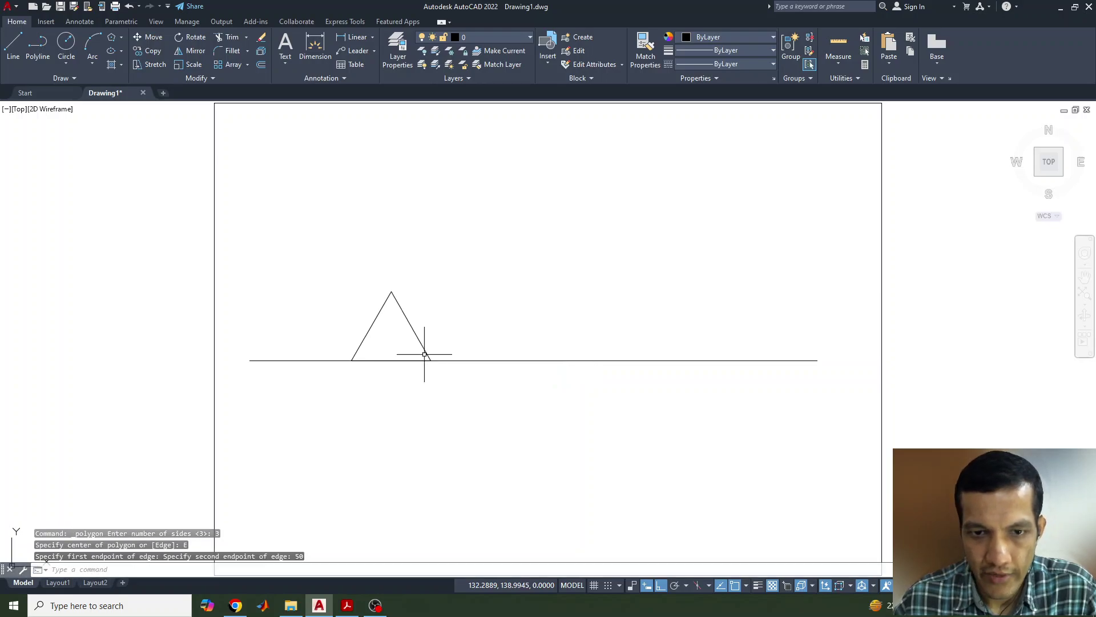
Draw a 20 mm projector down from the triangle's left base corner, continuing into a 50 mm square for the top view.
click(13, 45)
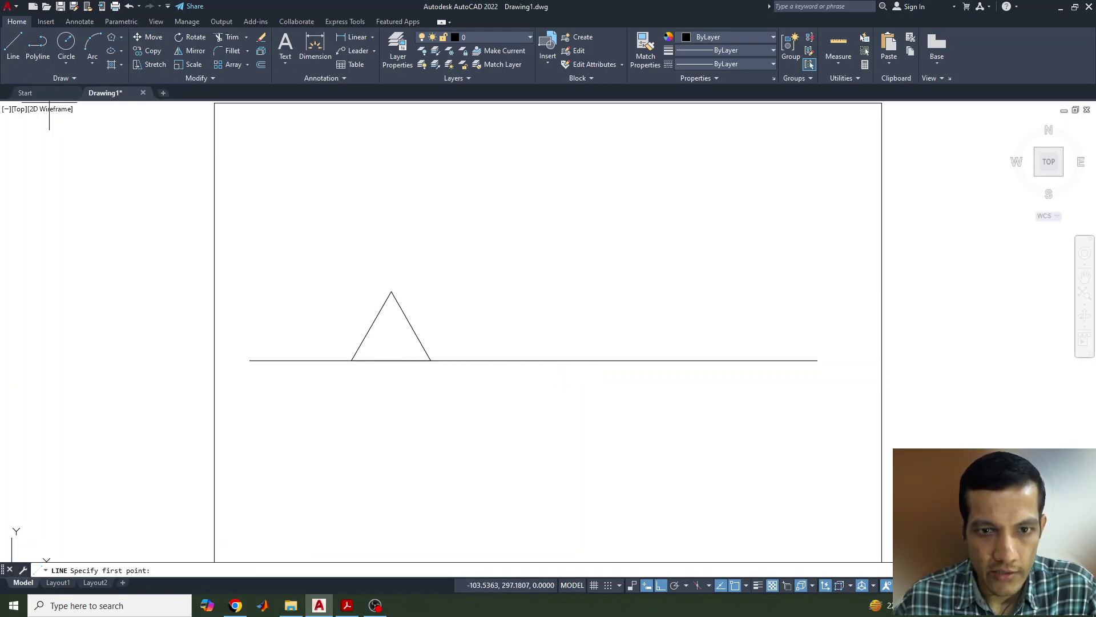
click(351, 361)
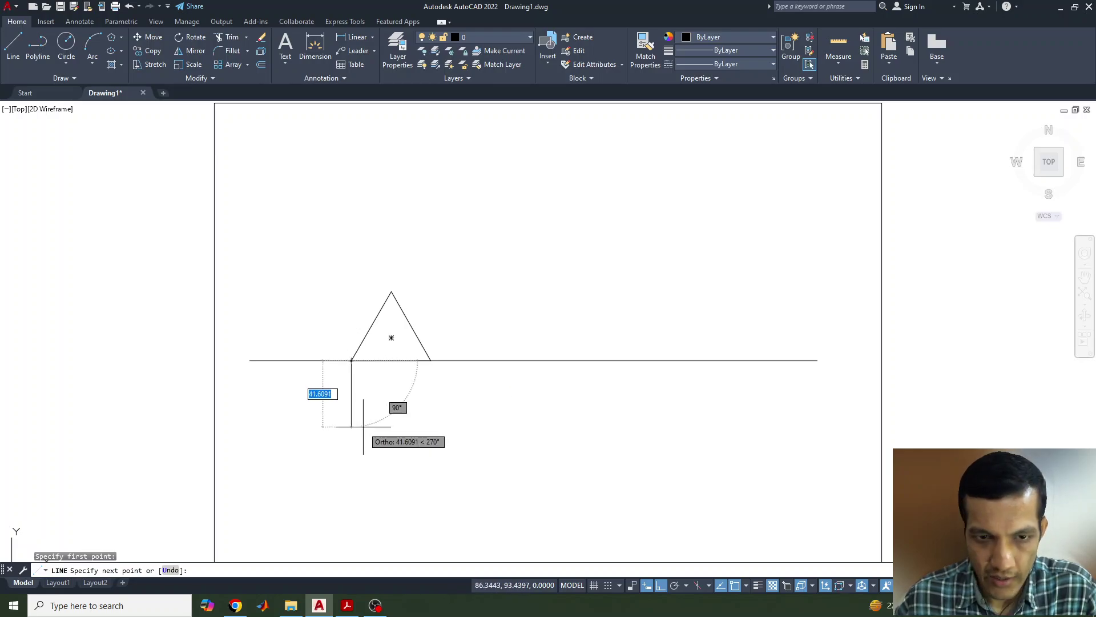
text(20)
key(Return)
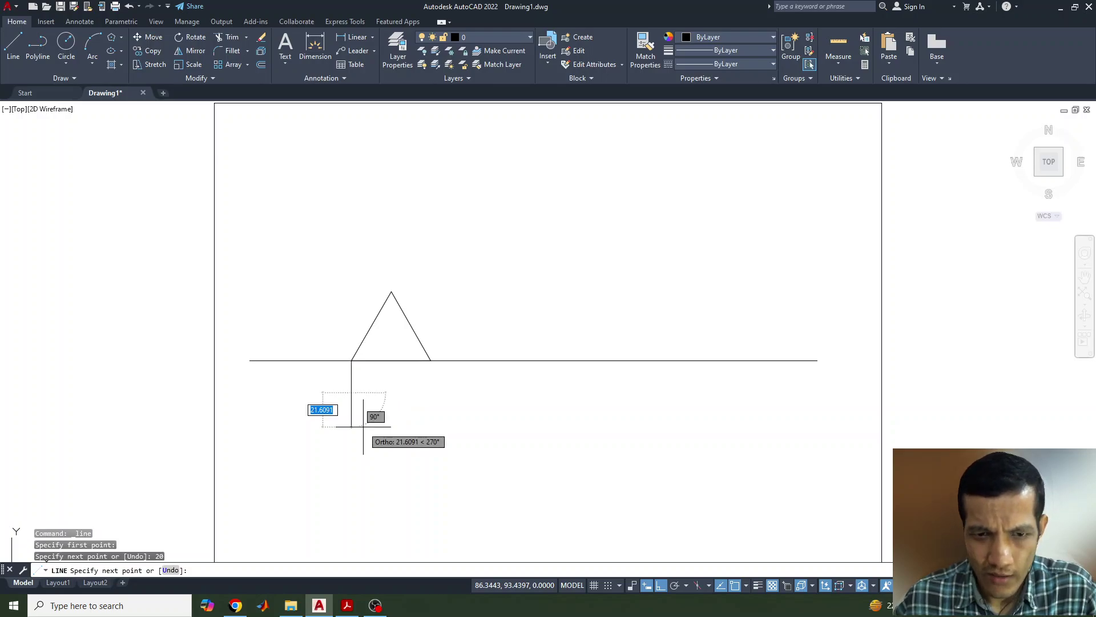
text(50)
key(Return)
text(50)
key(Return)
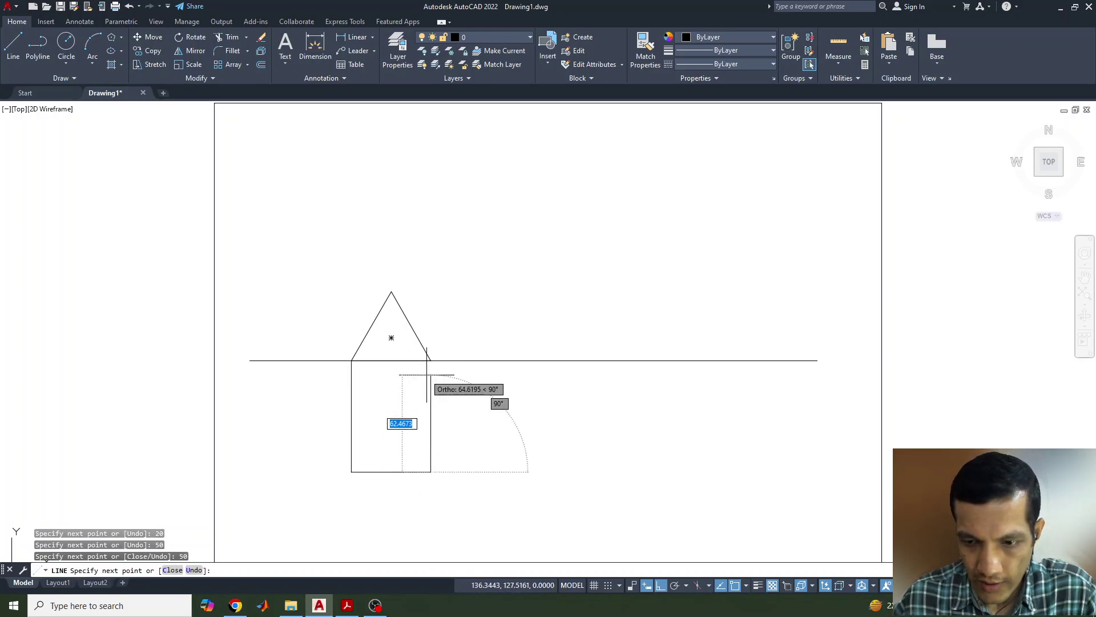
text(50)
key(Return)
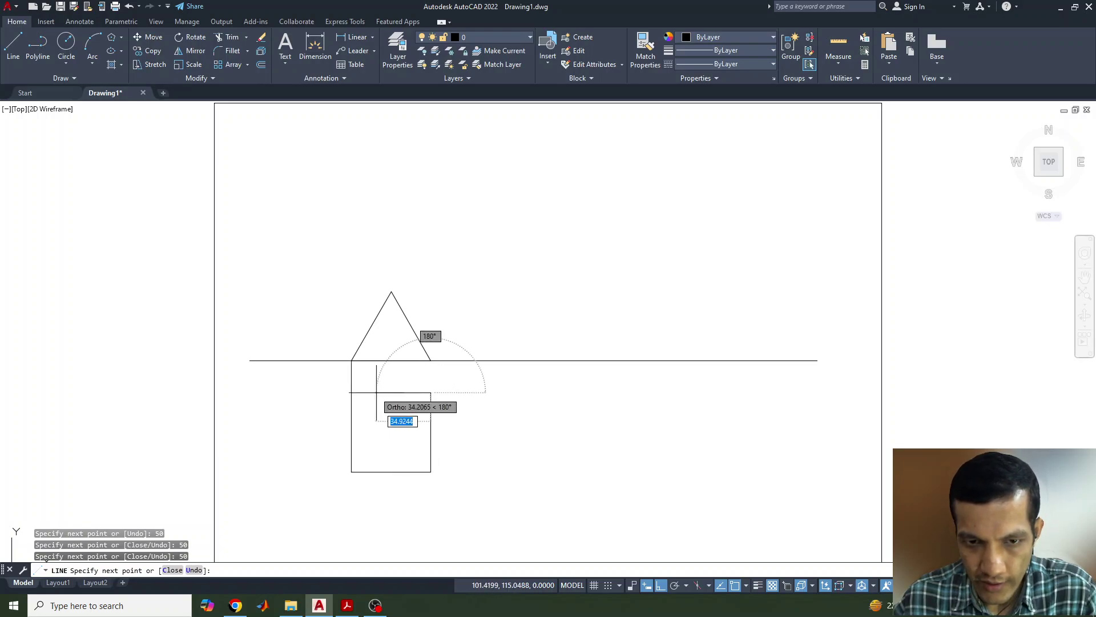
click(351, 393)
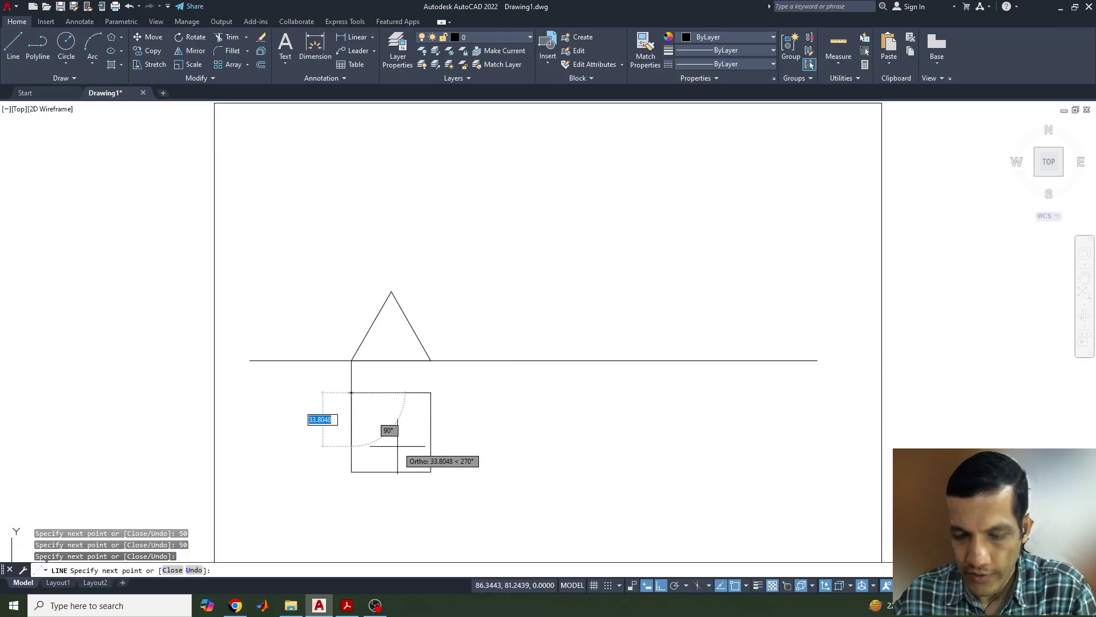
key(Return)
Draw the projector from the triangle's right base corner down to the square's upper-right corner.
key(Return)
click(431, 392)
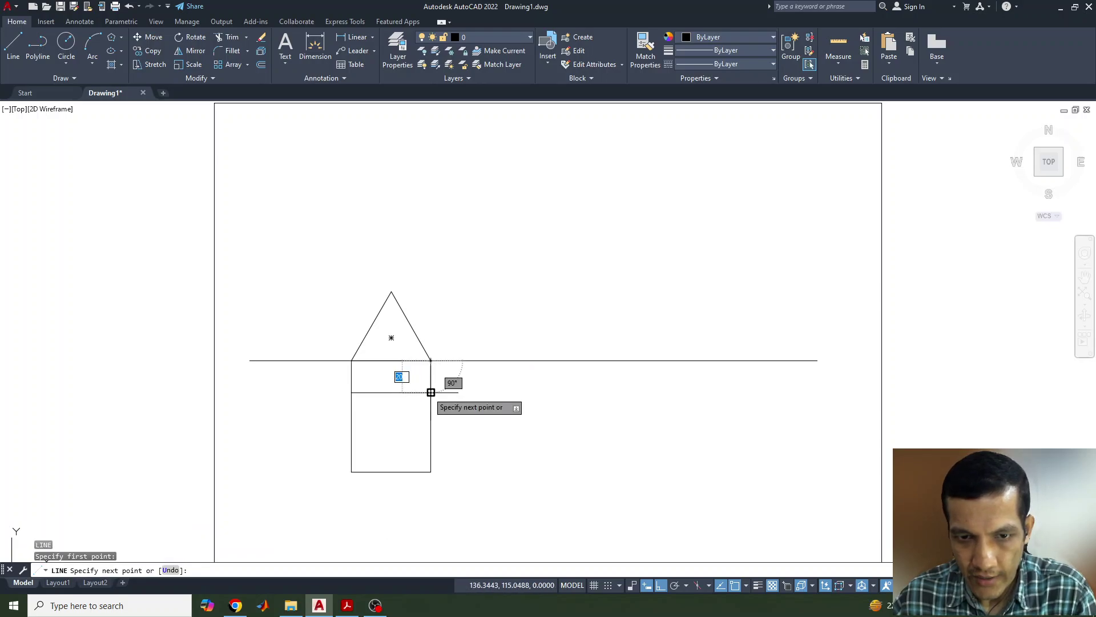
key(Escape)
key(Return)
Draw a vertical projector from the triangle's apex to the square's upper edge, plus a second line down to its lower edge.
scroll(448, 404, up, 2)
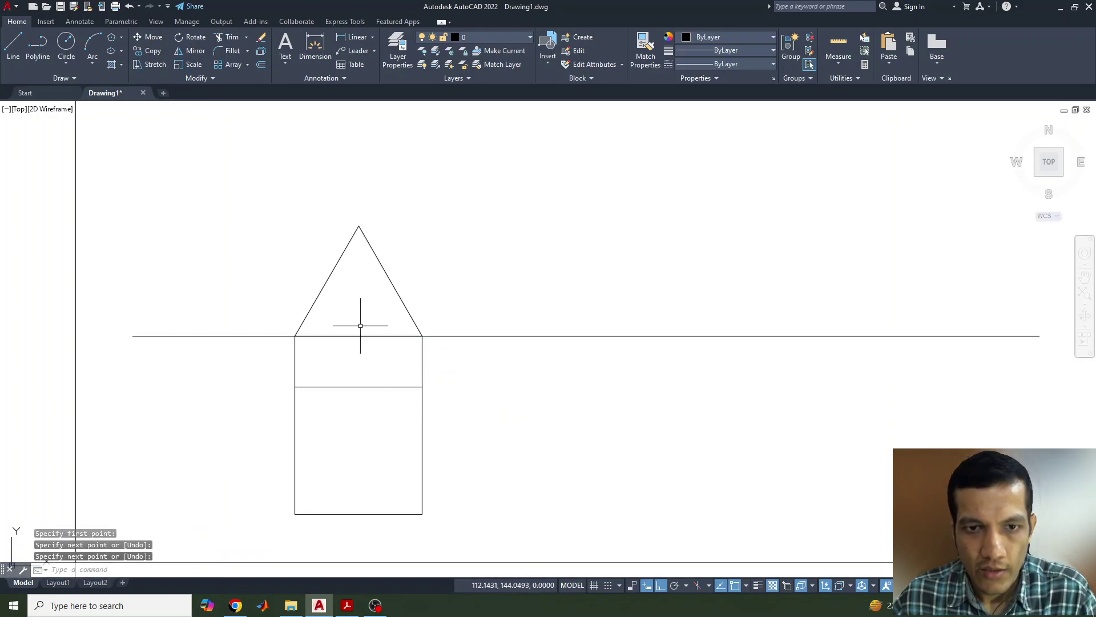
click(358, 227)
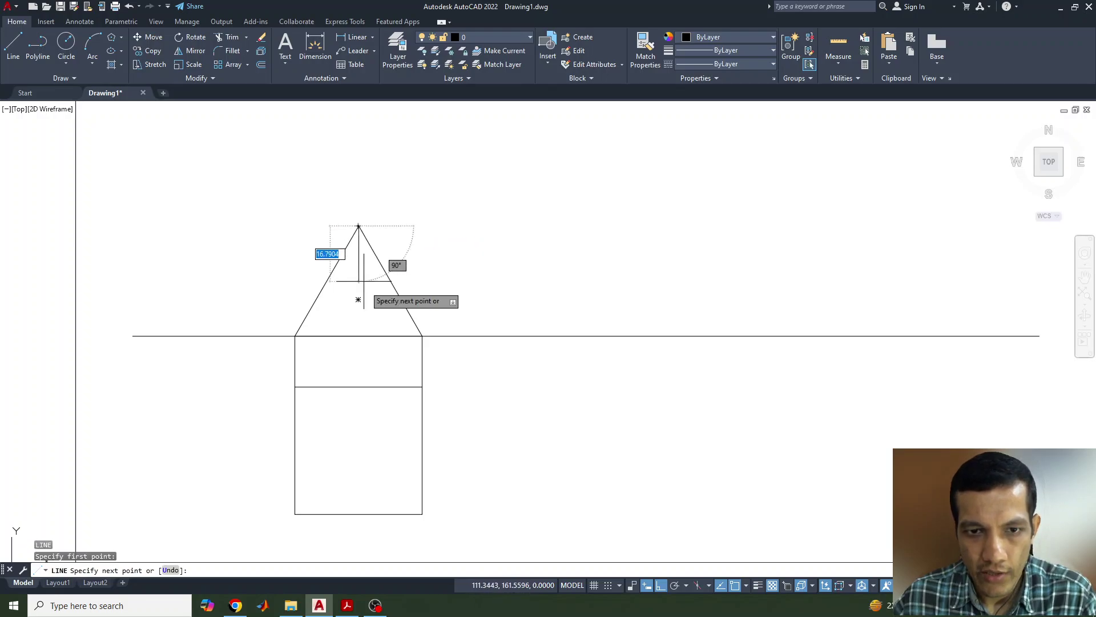
click(359, 387)
key(Return)
key(Return)
click(358, 387)
click(358, 514)
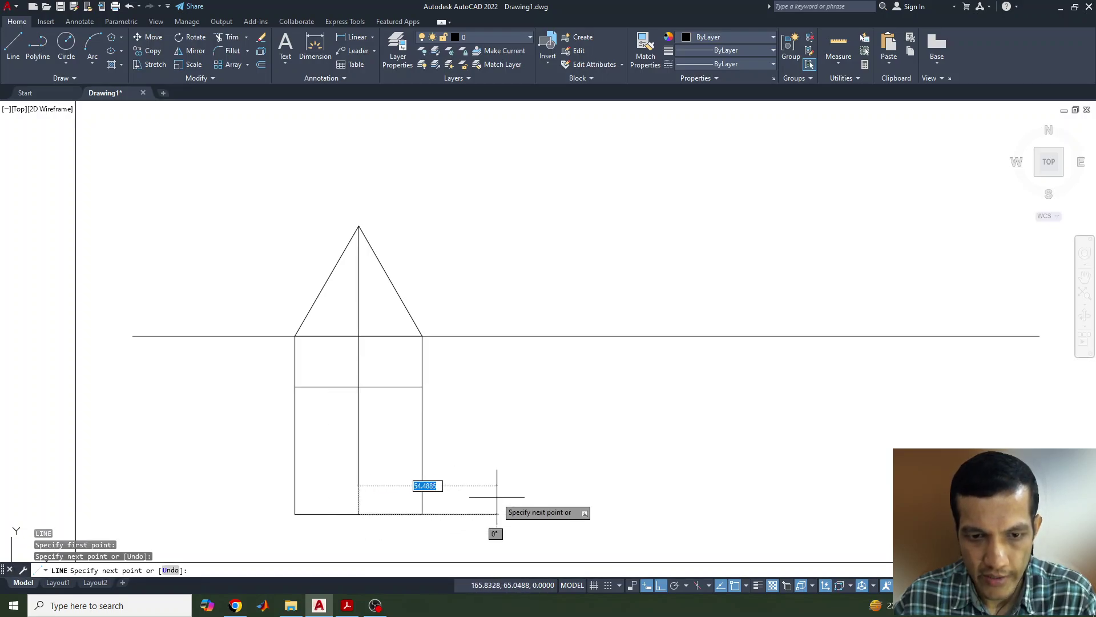
Recheck the PDF figure, and draw a 20 mm vertical up from the triangle's left base corner, continuing into a horizontal section line about 74 mm long.
key(Return)
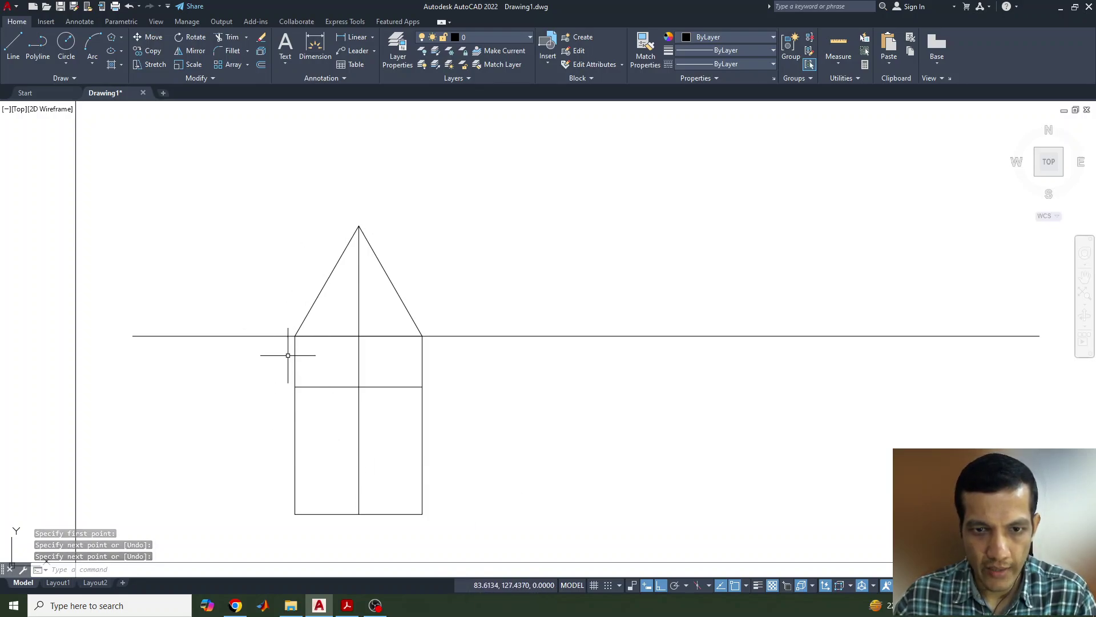
click(347, 605)
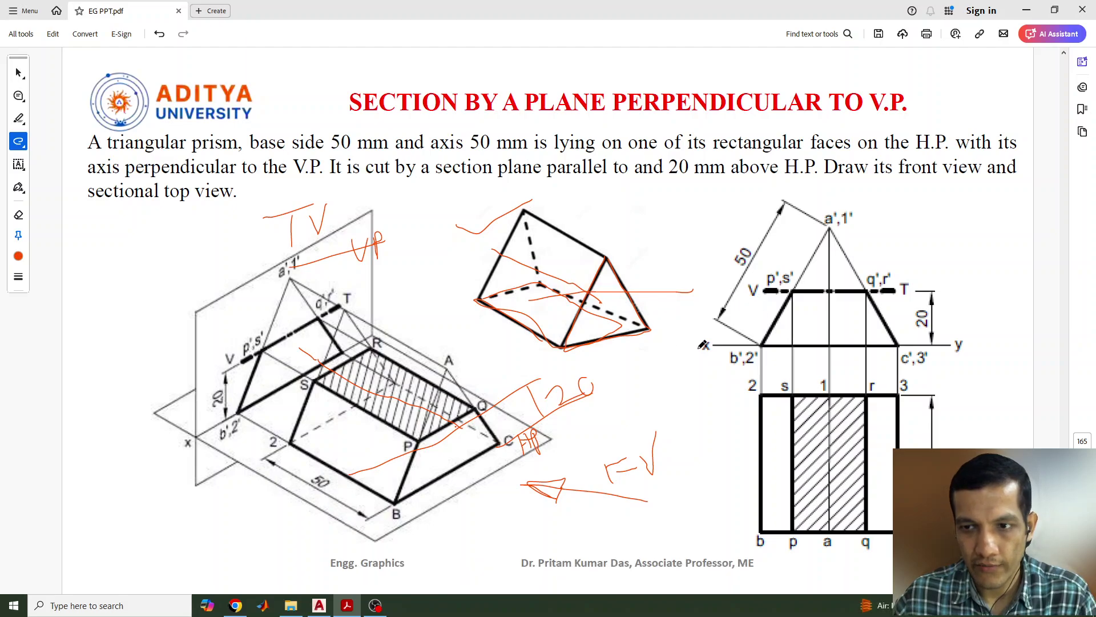
click(320, 606)
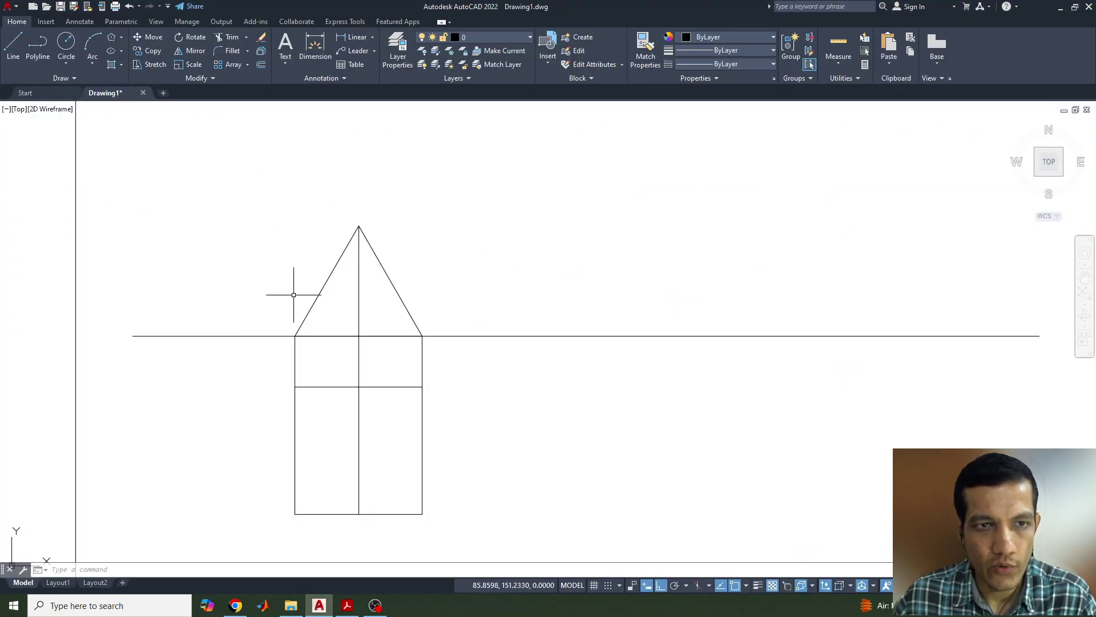
click(14, 45)
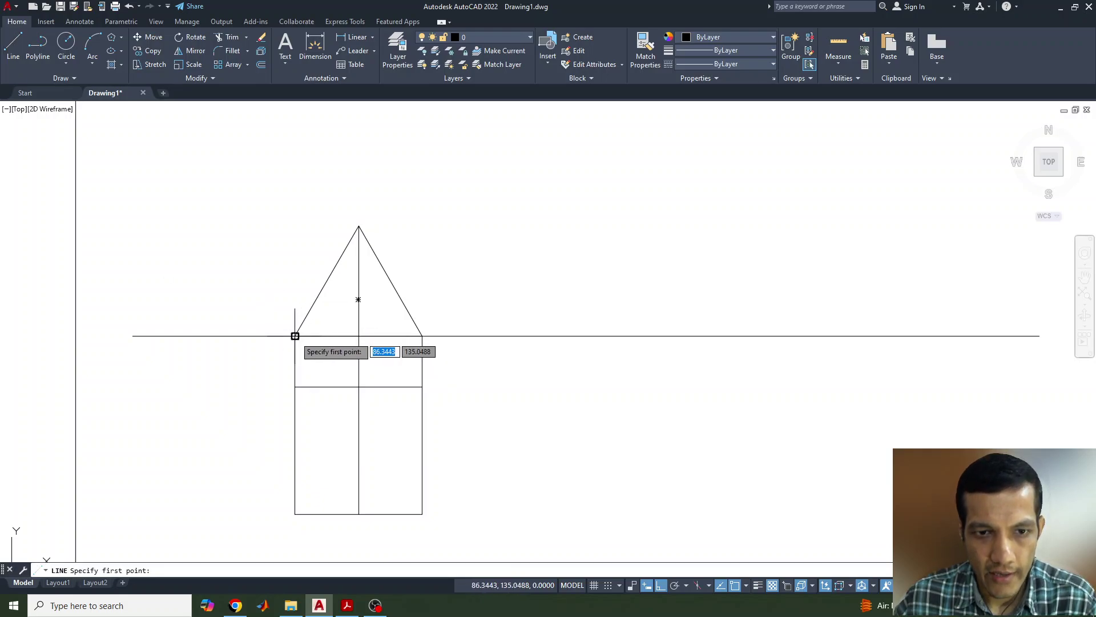
click(294, 336)
text(20)
key(Return)
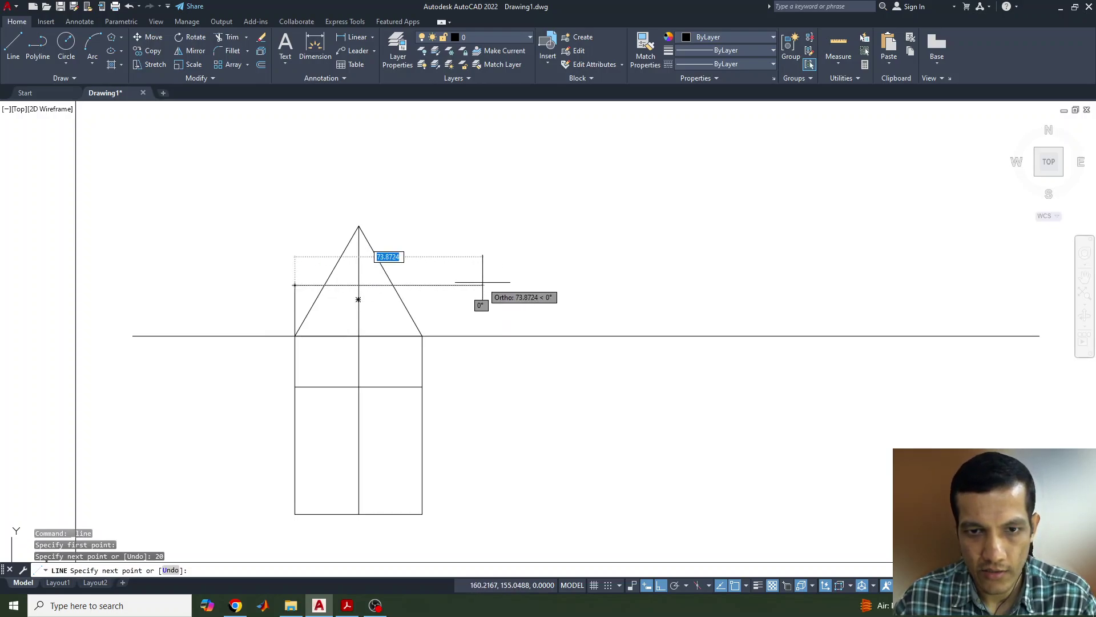
click(482, 282)
key(Return)
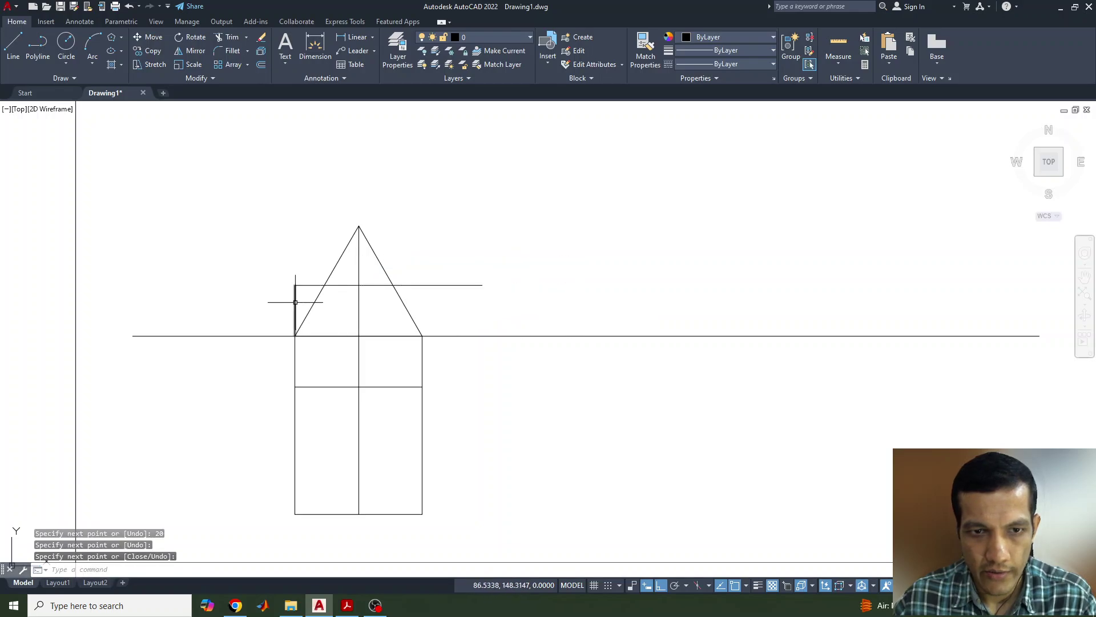
Erase the 20 mm vertical helper line and stretch the section line's left end outward by about 36 mm.
click(295, 302)
key(Delete)
click(295, 285)
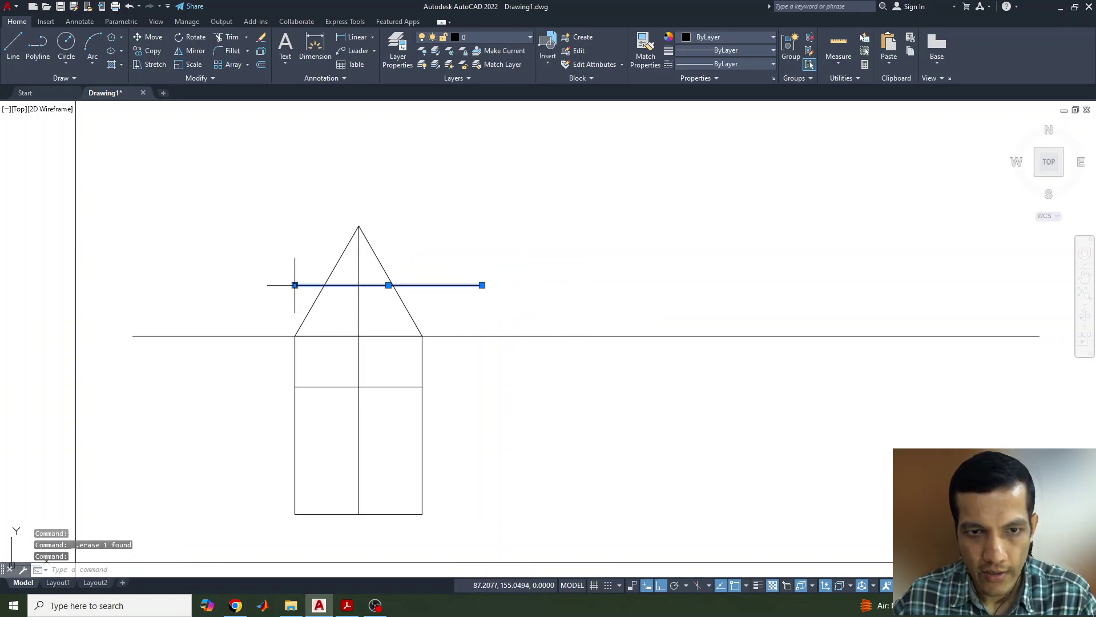
click(295, 285)
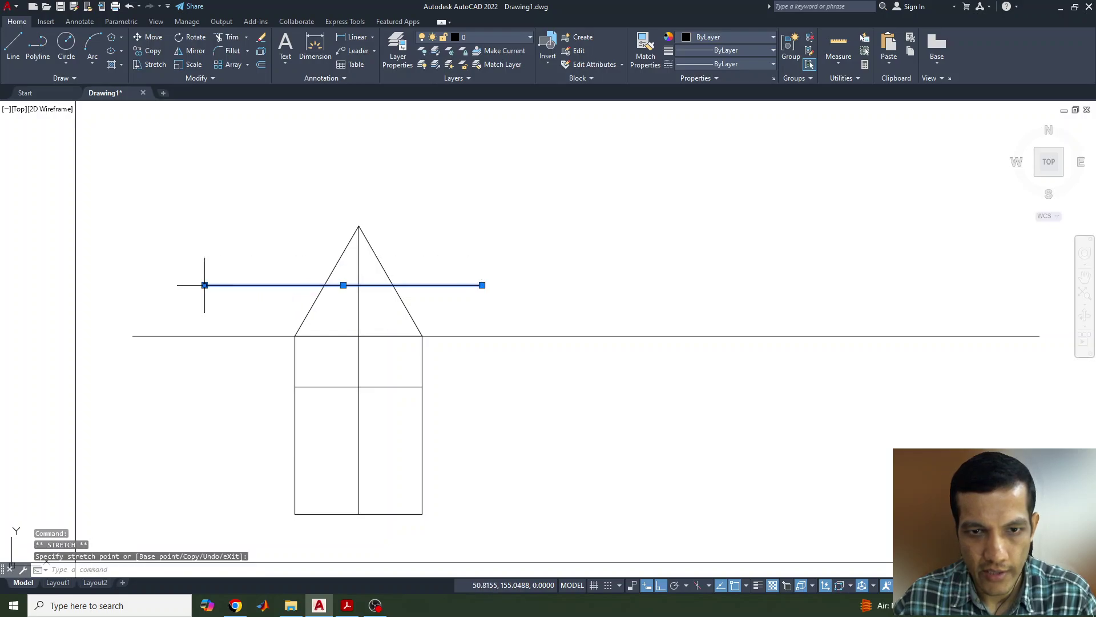
key(Escape)
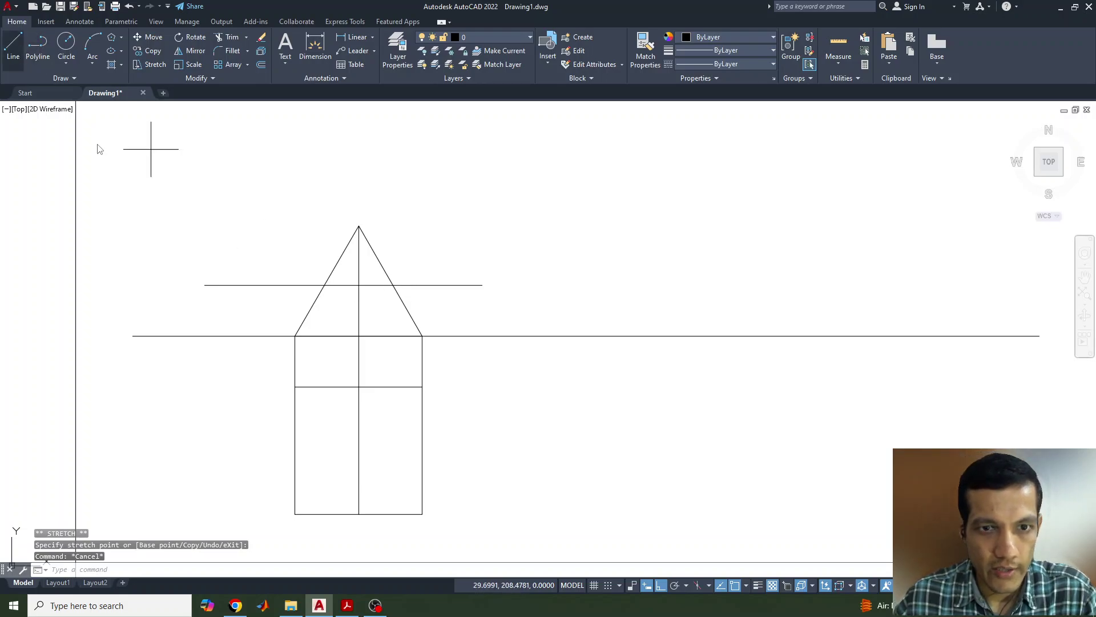
Draw vertical projectors from the section line's two intersections with the triangle's sides down to the square's upper edge.
click(13, 46)
click(324, 285)
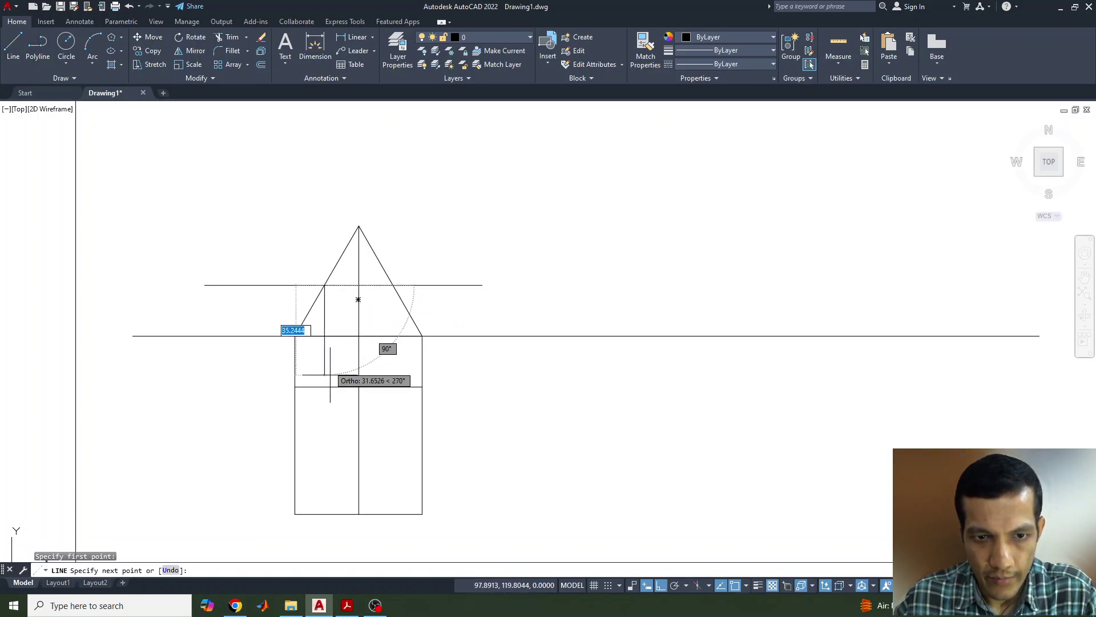
click(324, 387)
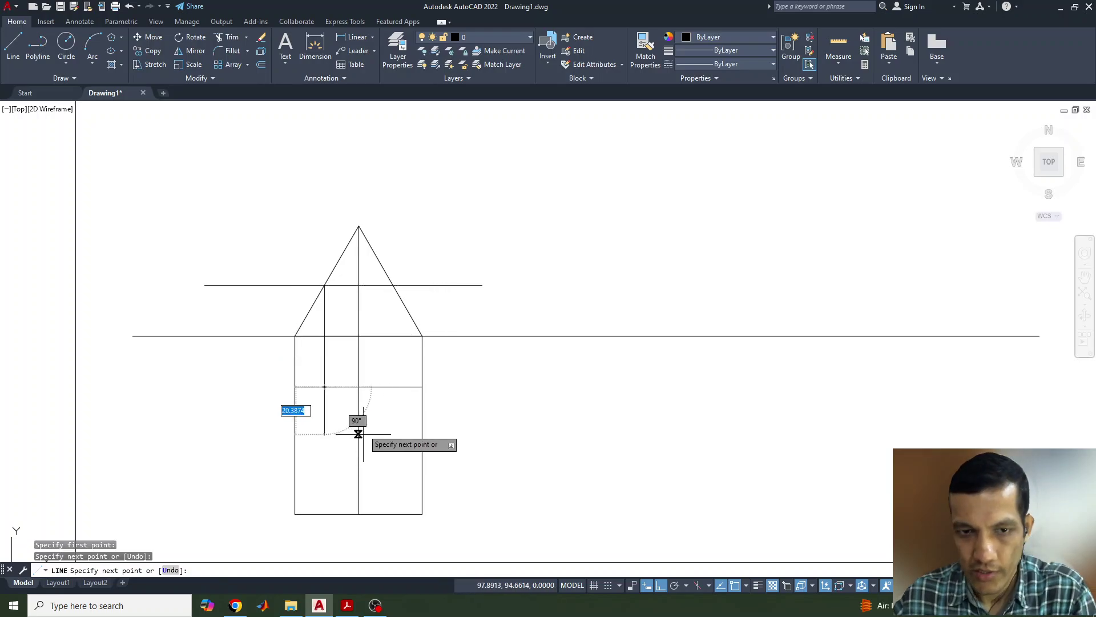
key(Return)
key(Return)
click(393, 285)
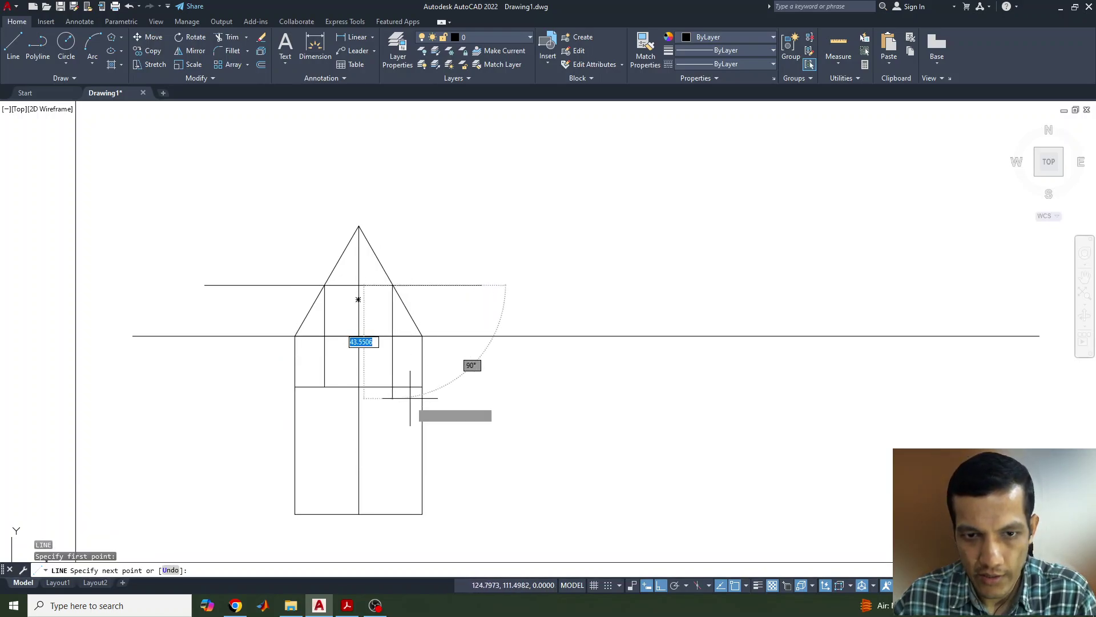
click(392, 387)
key(Return)
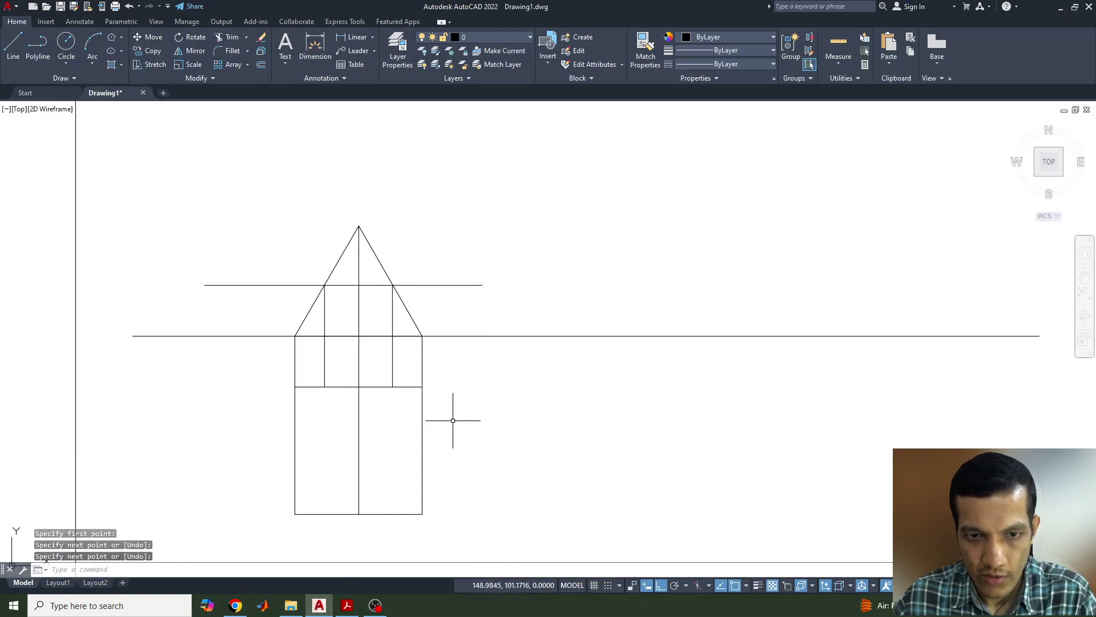
Draw two vertical cut-edge lines across the square, from the lower ends of the section projectors to its lower edge.
key(Return)
click(325, 387)
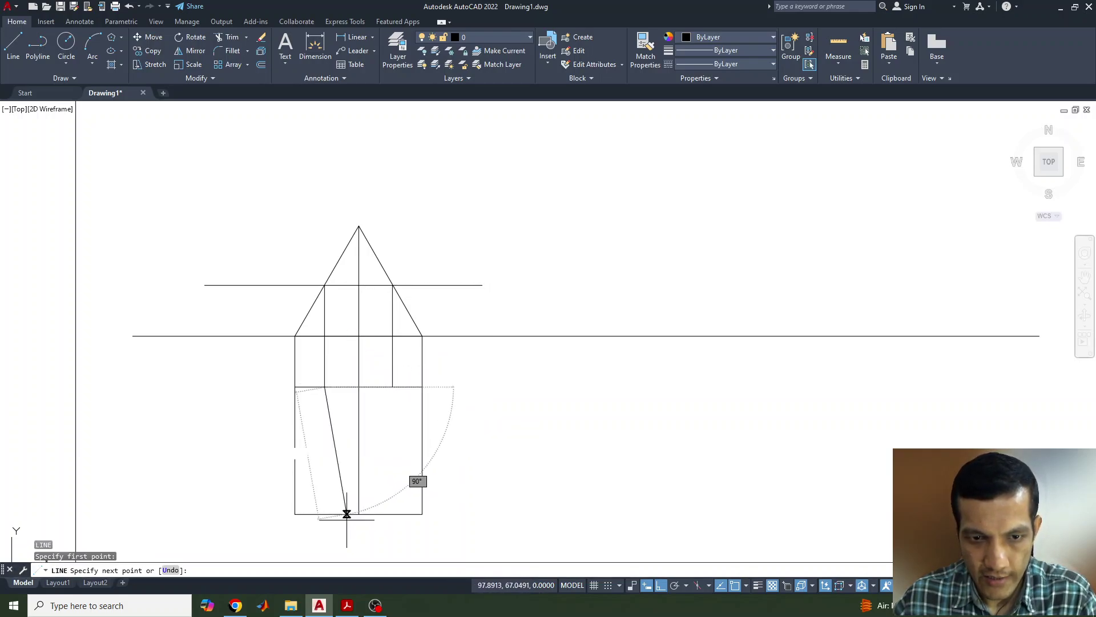
click(323, 514)
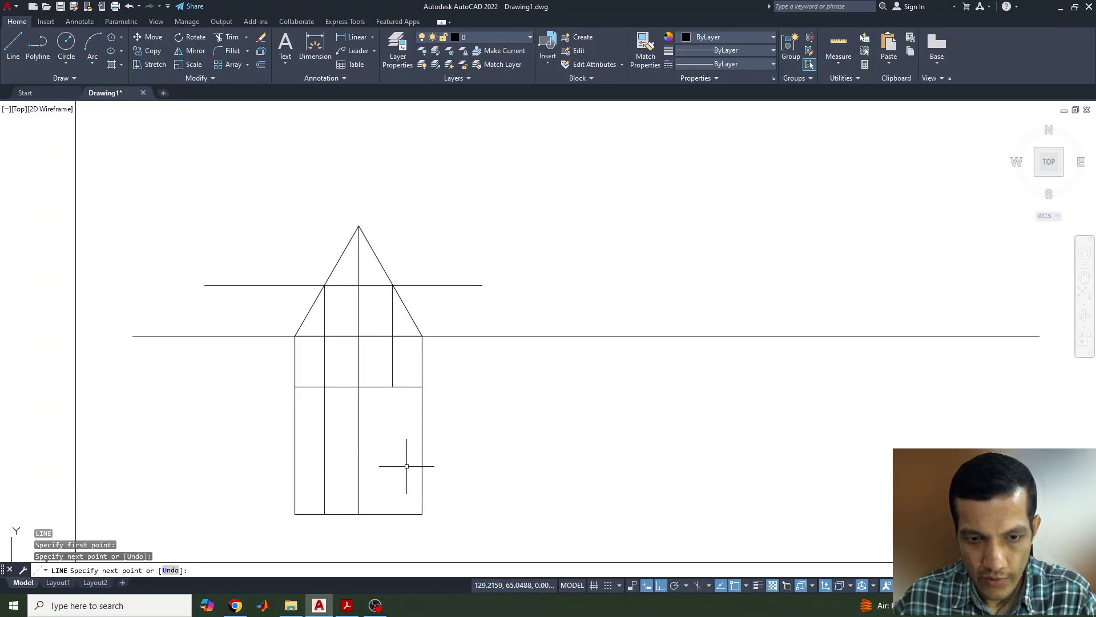
key(Return)
key(Return)
click(392, 387)
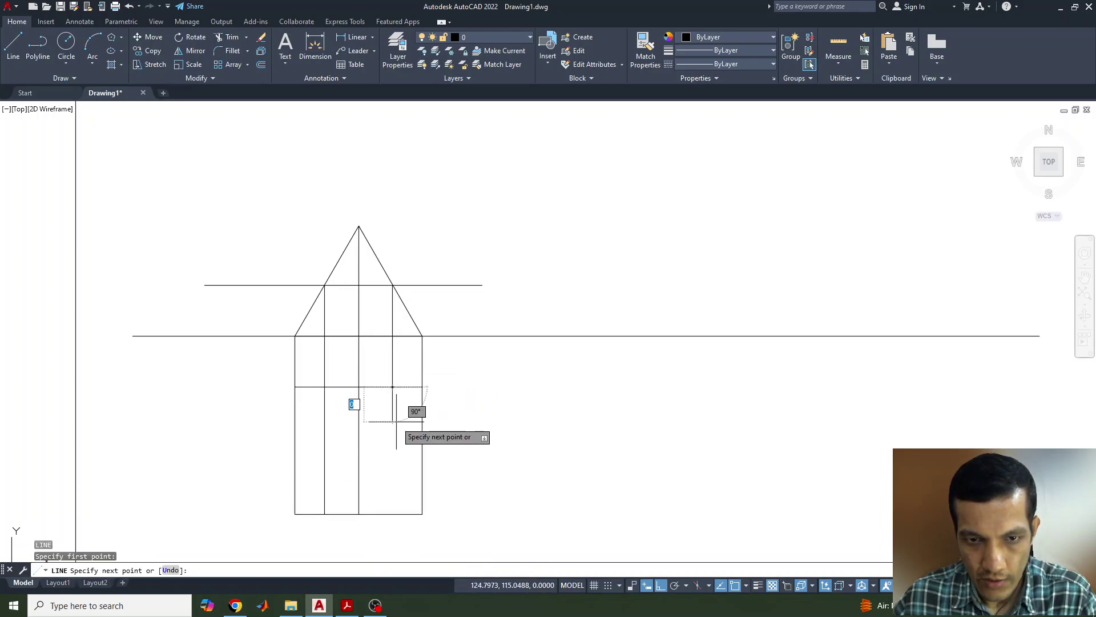
click(392, 514)
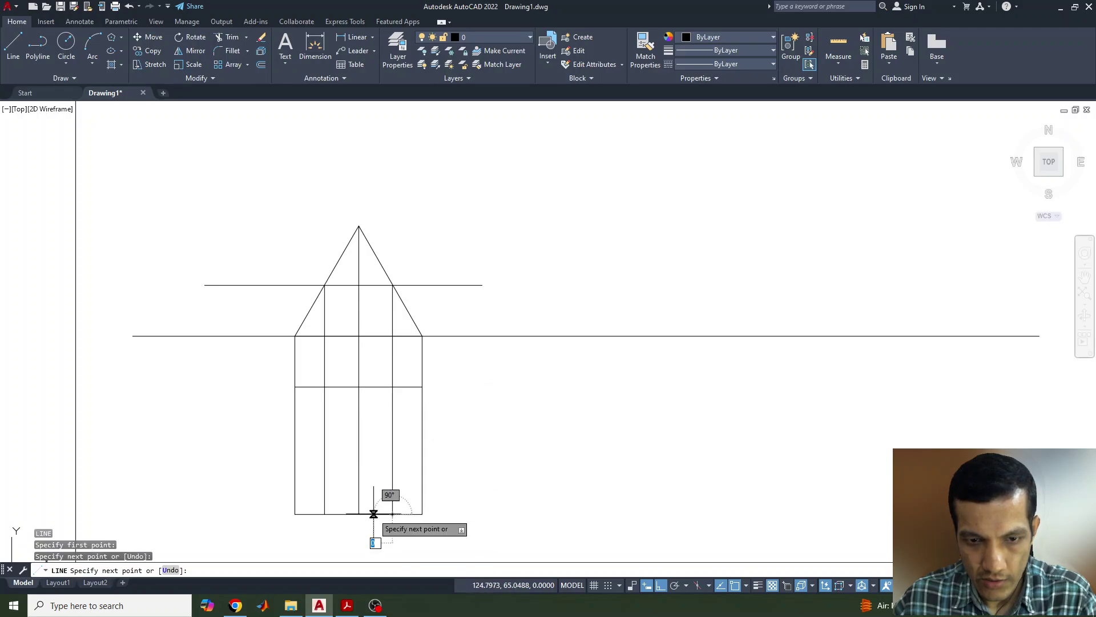
Close the section rectangle in the top view with horizontal lines joining the cut edges along the square's lower and upper edges.
click(324, 514)
key(Return)
key(Return)
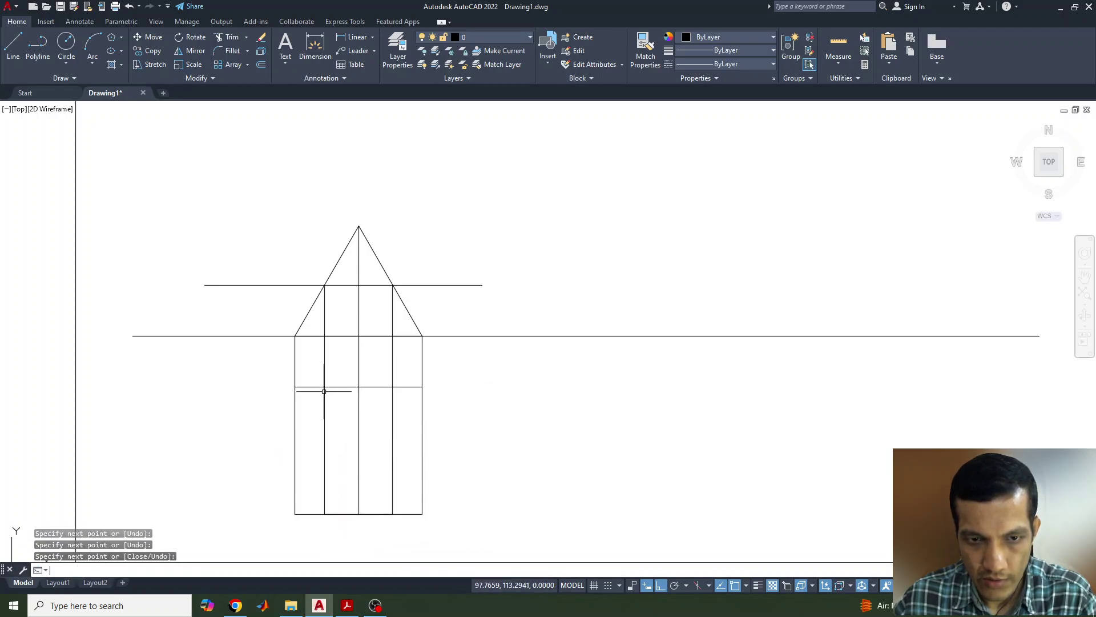
click(325, 387)
click(392, 387)
key(Return)
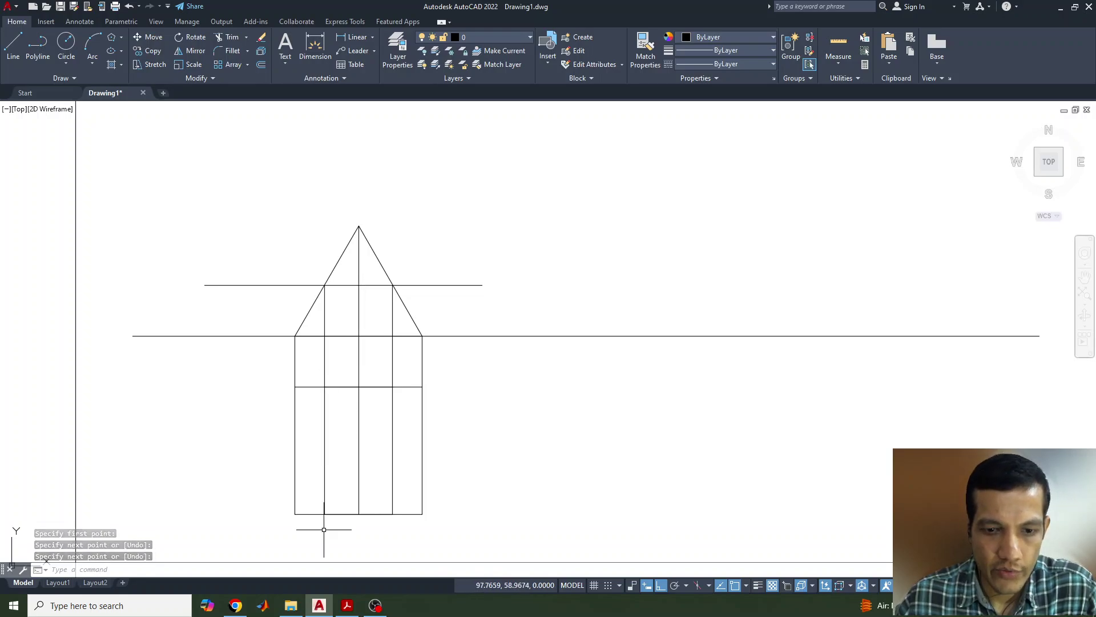
Set the triangle, projectors and all top-view lines to Red with a 0.30 mm lineweight, excluding the section and reference lines.
click(247, 187)
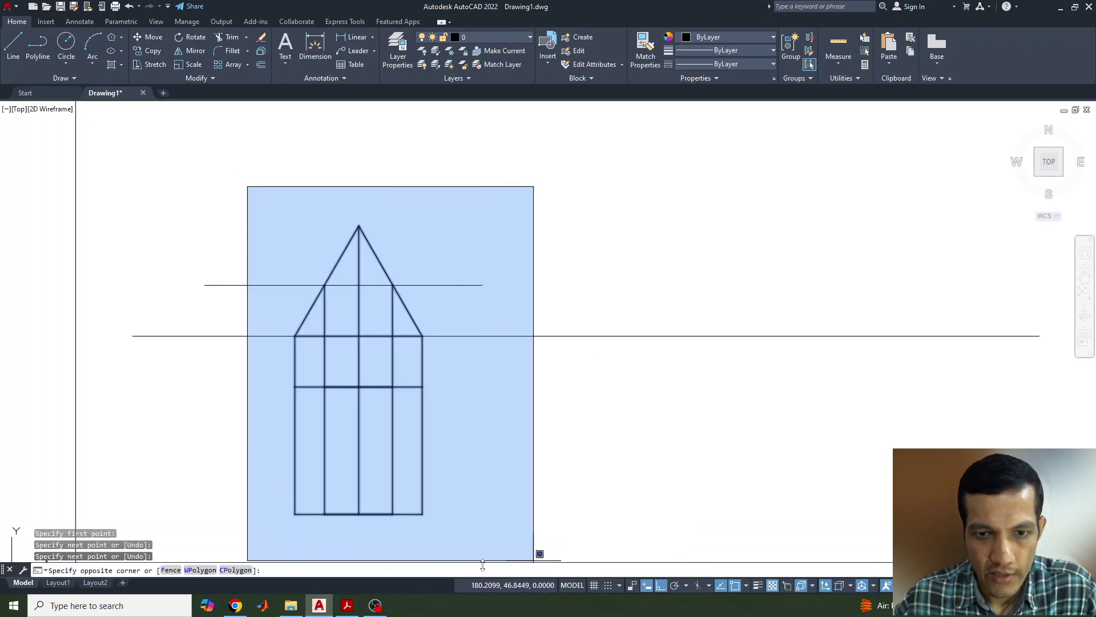
click(464, 535)
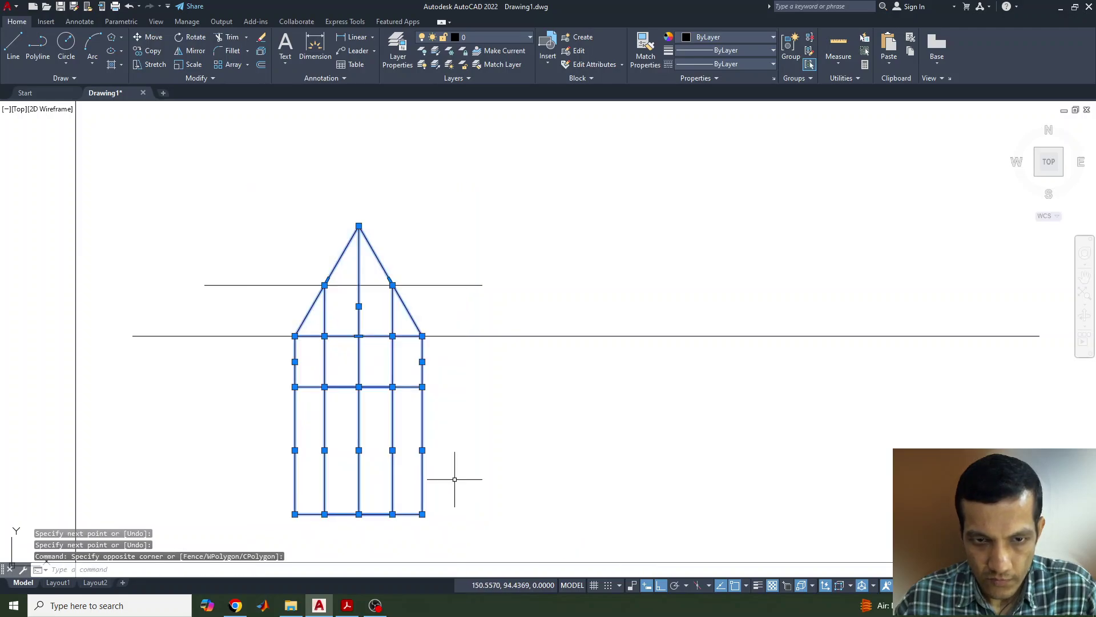
click(735, 39)
click(688, 155)
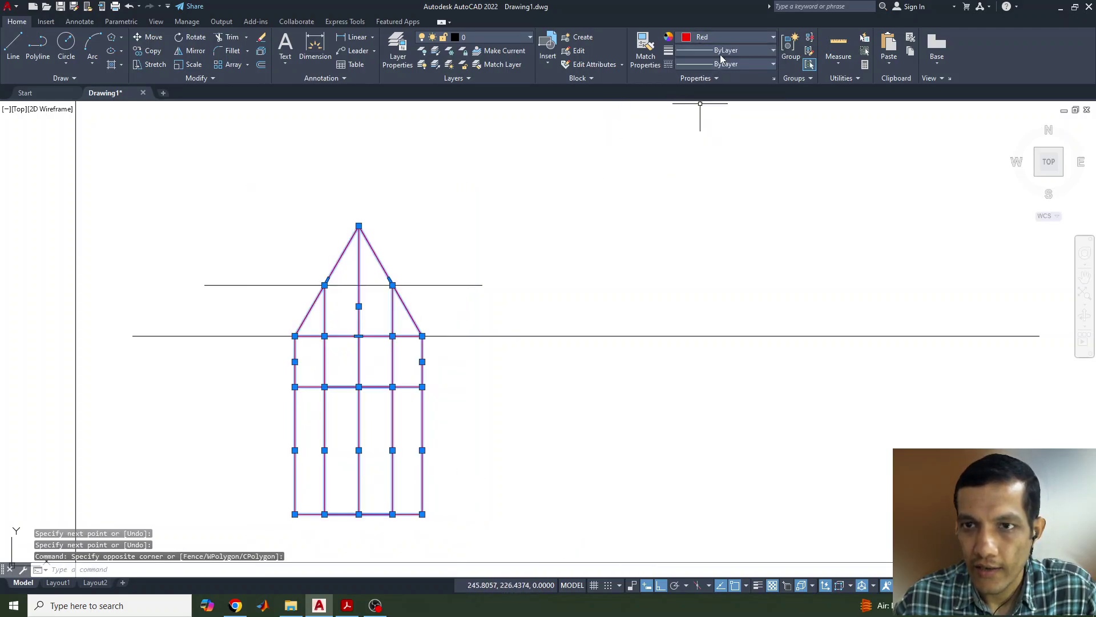
click(722, 51)
click(707, 225)
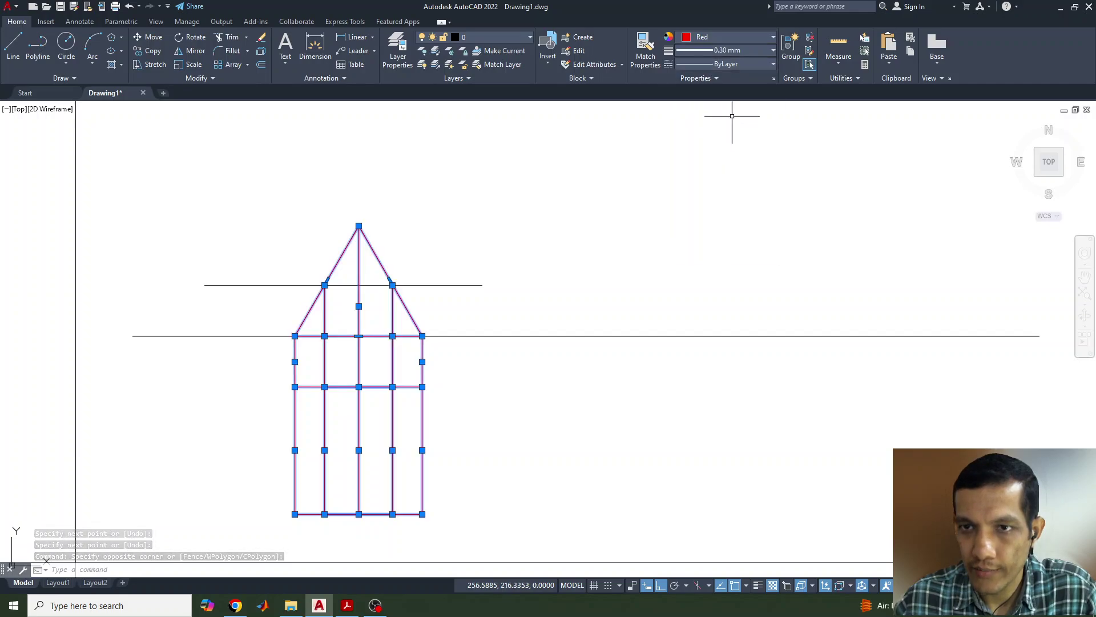
Turn on lineweight display in the lineweight settings.
click(733, 53)
click(725, 252)
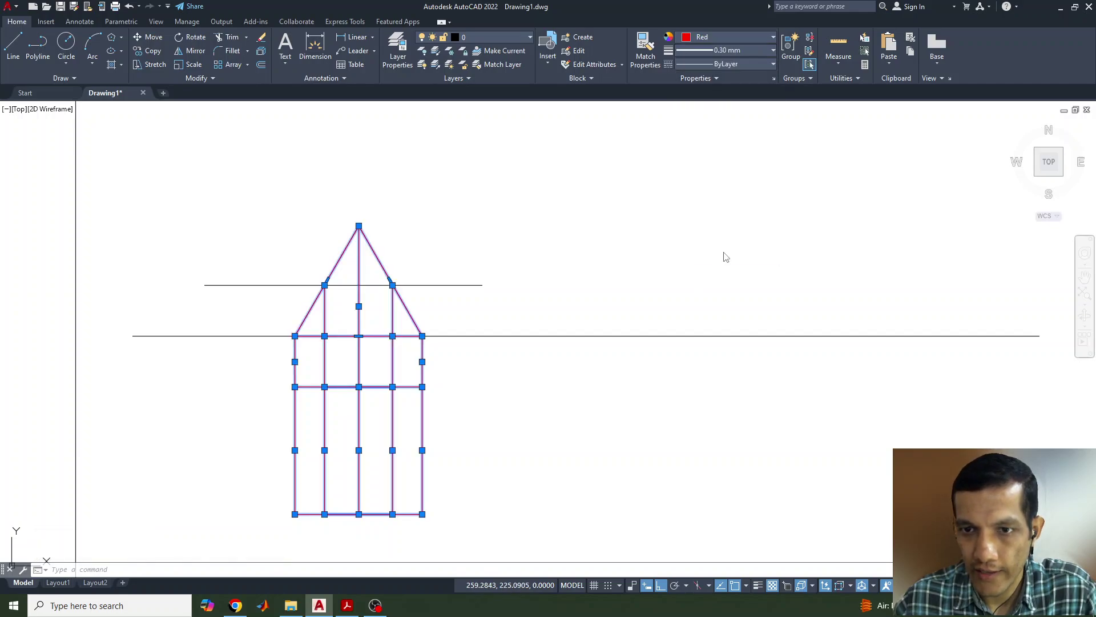
click(495, 356)
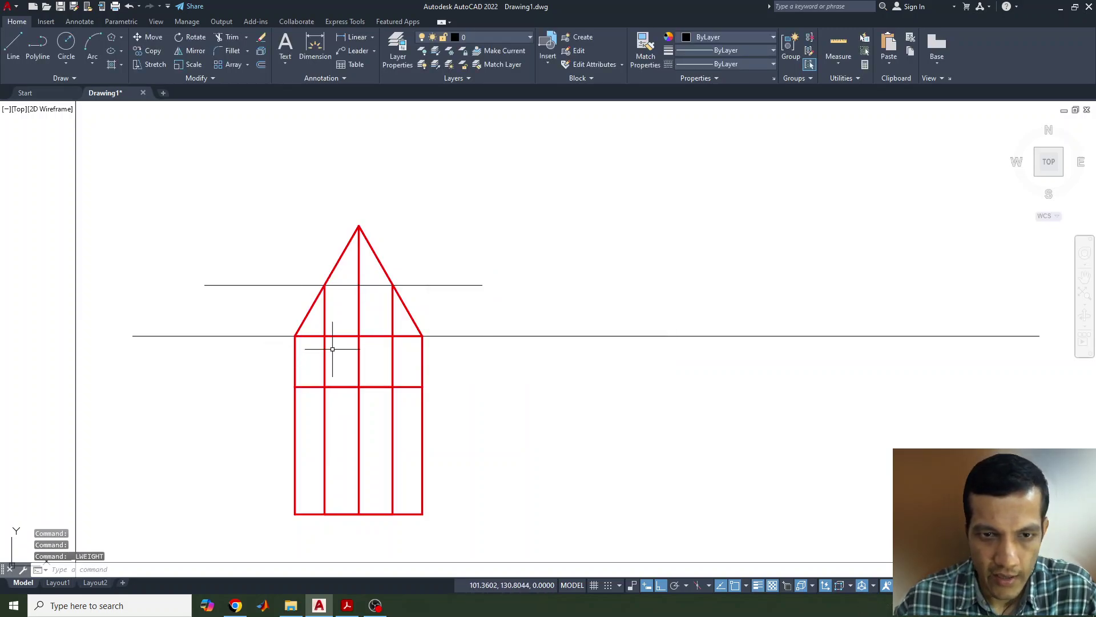
Set the lineweight and colour of the two section projectors between the views to ByLayer.
click(324, 326)
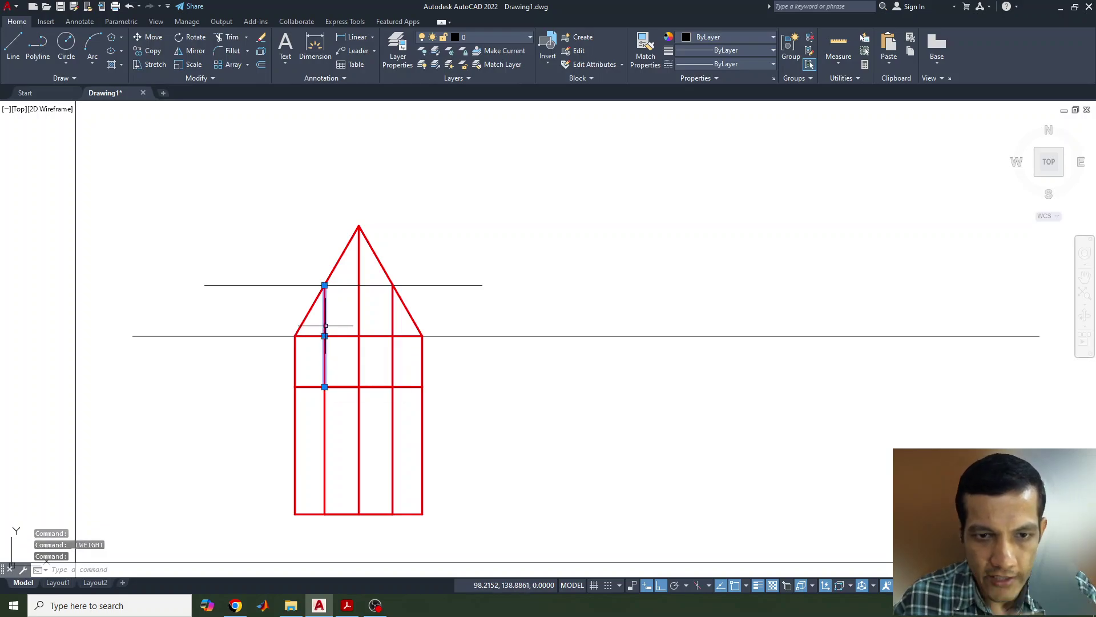
click(393, 311)
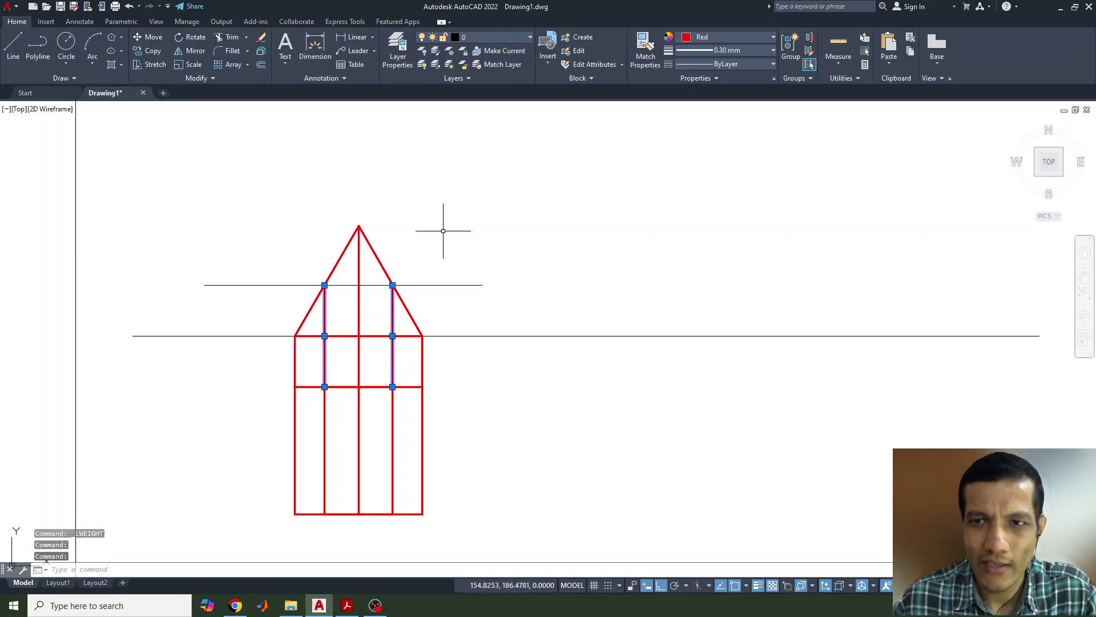
click(703, 59)
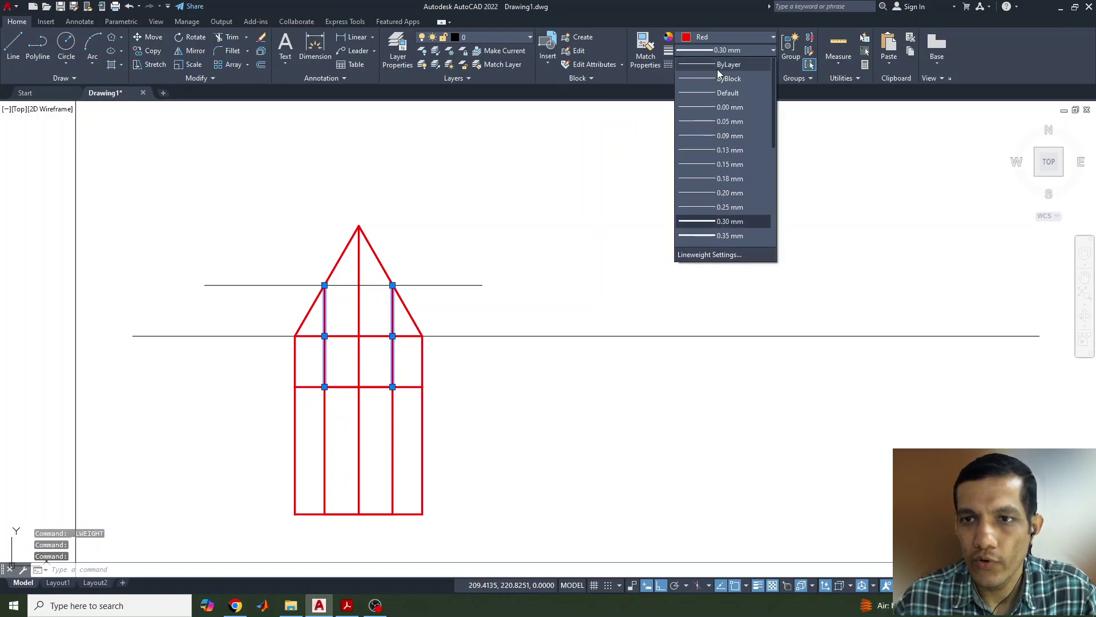
click(715, 63)
click(715, 38)
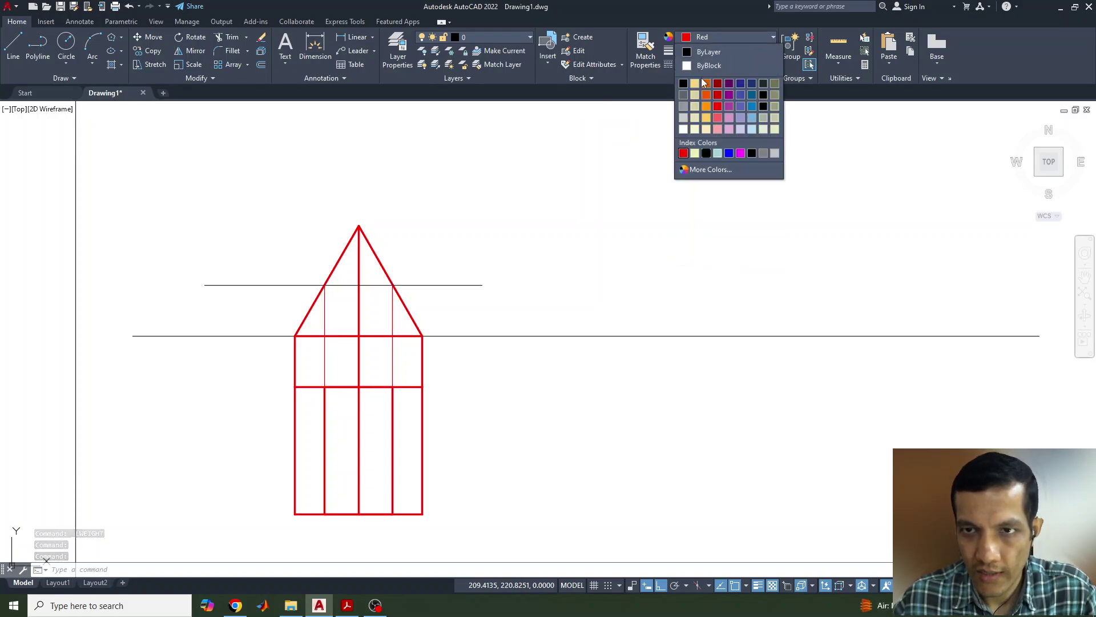
click(707, 52)
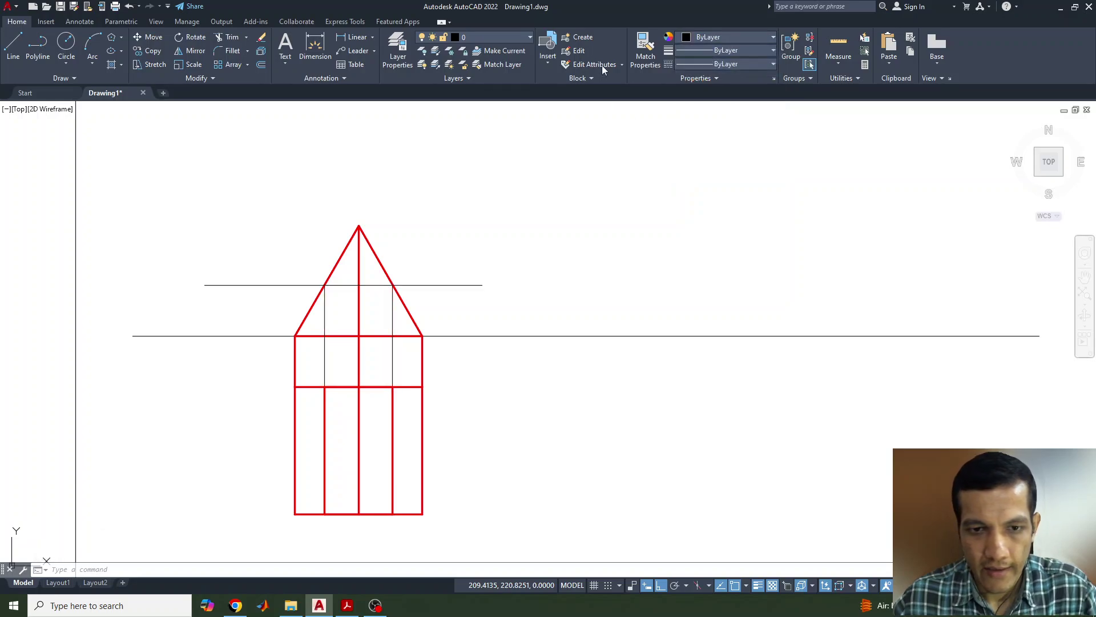
key(Escape)
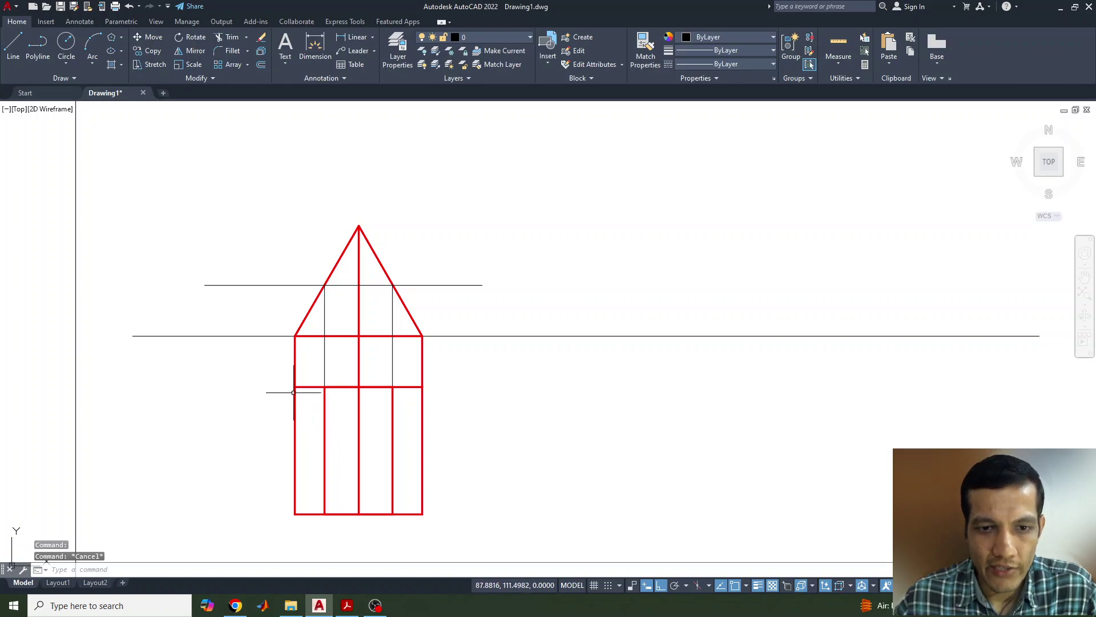
click(280, 374)
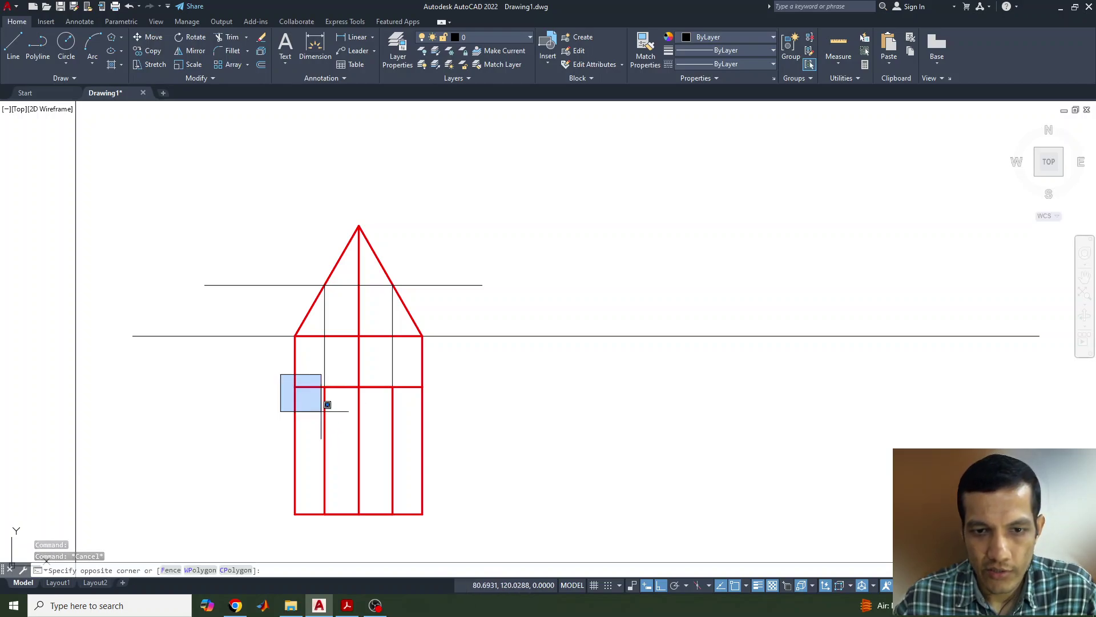
click(464, 526)
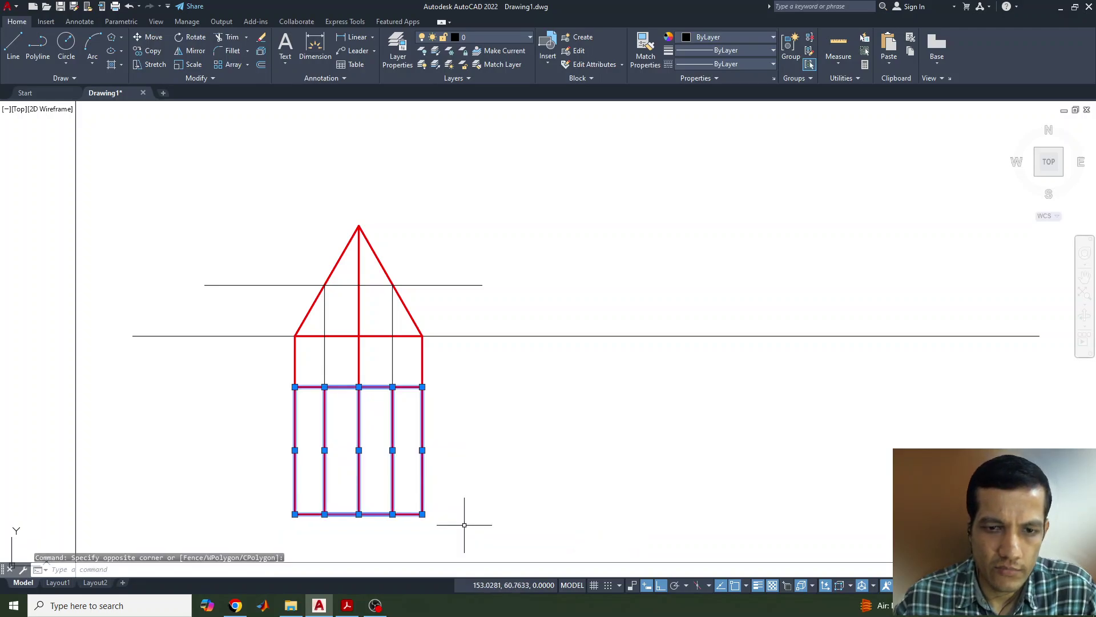
key(Escape)
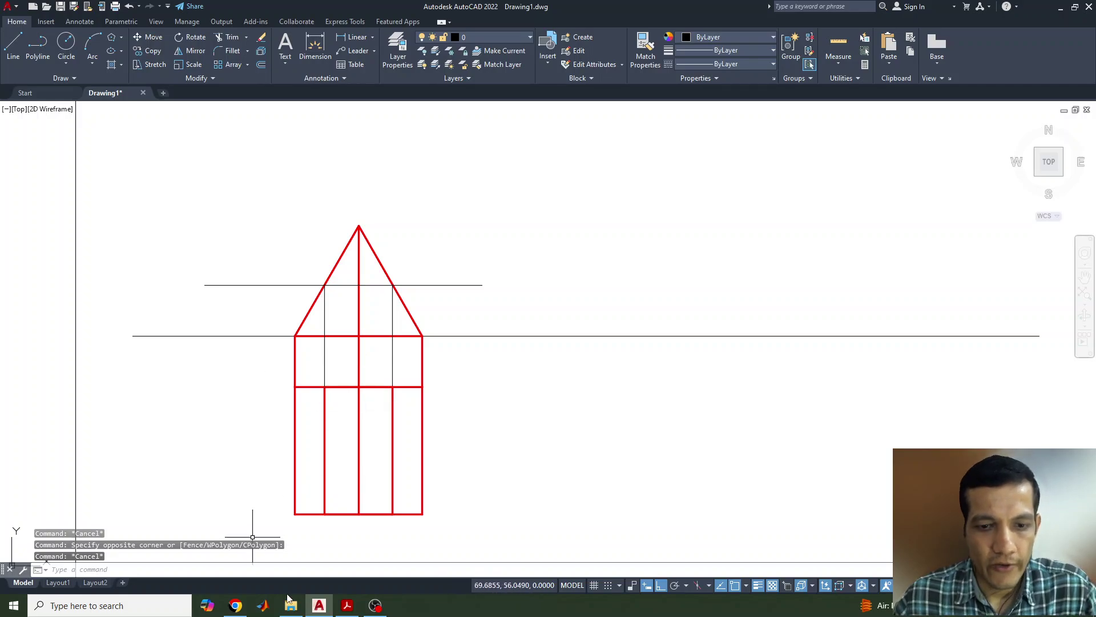
Switch to the PDF and review the reference figure's front view and sectional top view.
click(347, 605)
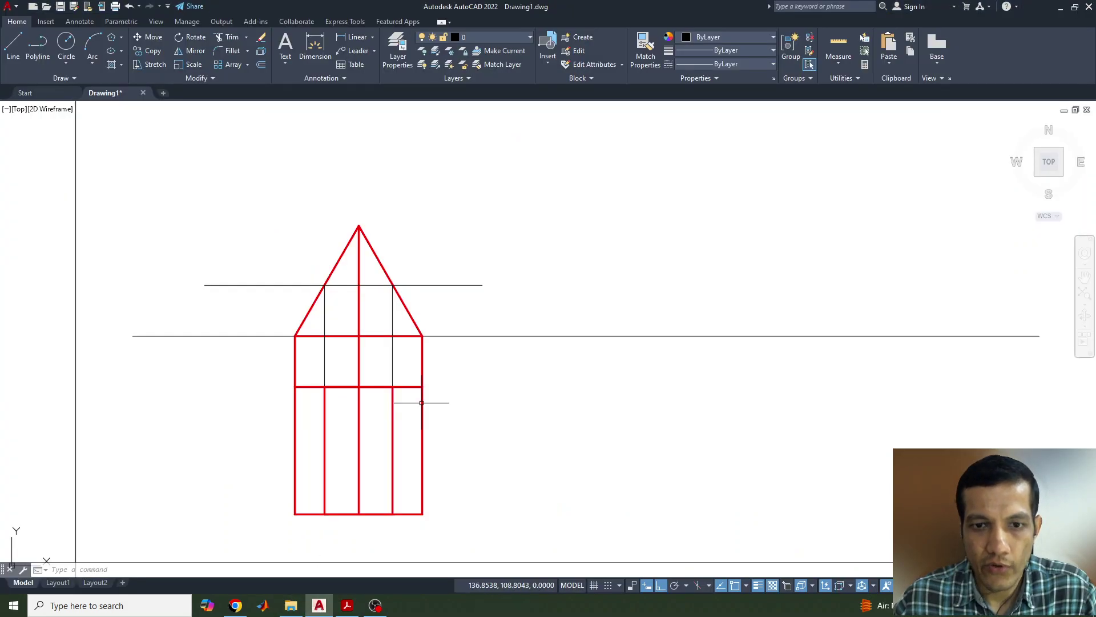
Return to AutoCAD and hatch the two middle regions of the top view with the ANSI31 pattern.
click(319, 605)
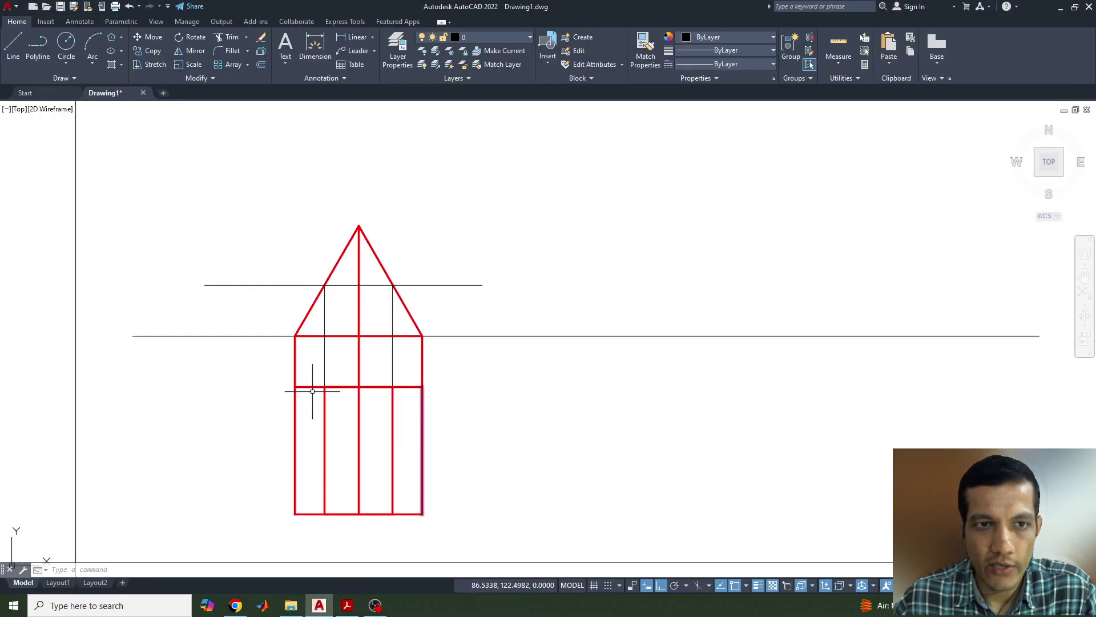
click(112, 64)
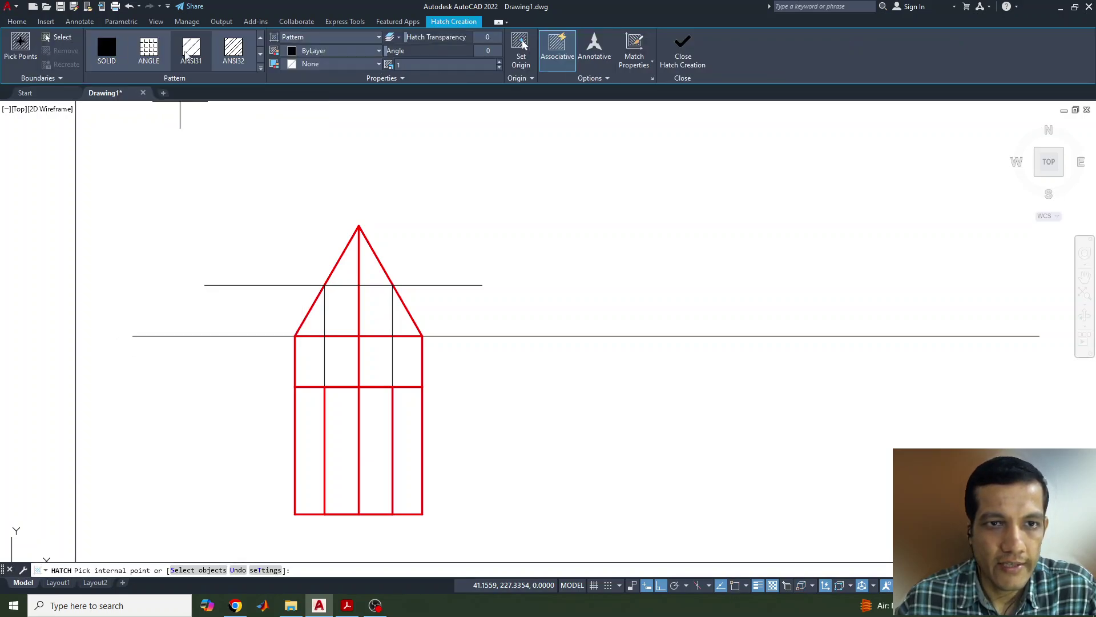
click(260, 68)
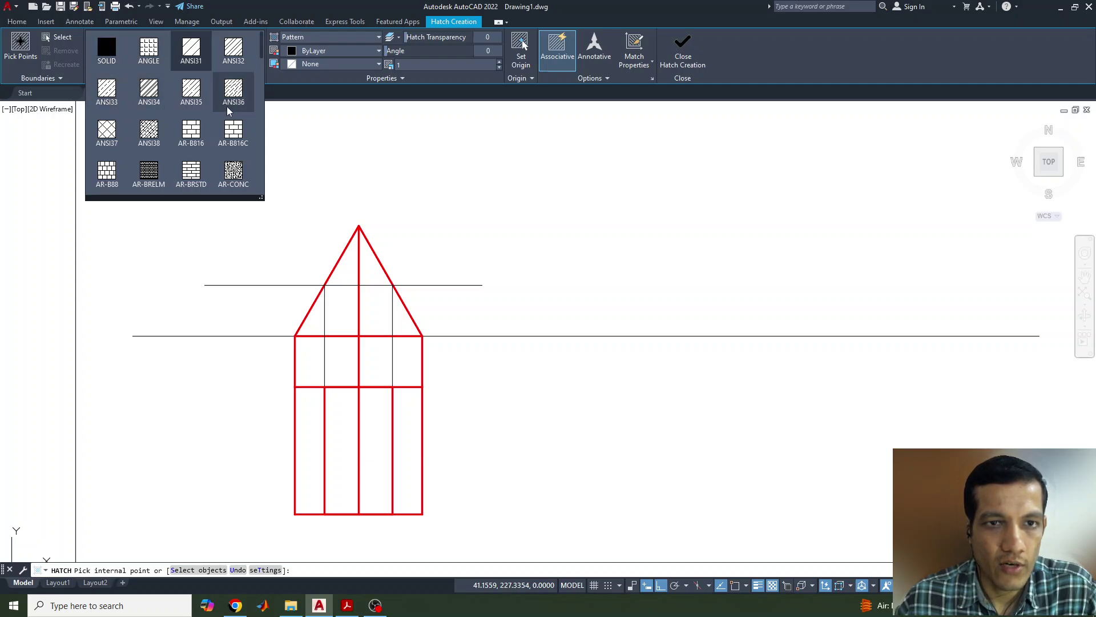
click(190, 54)
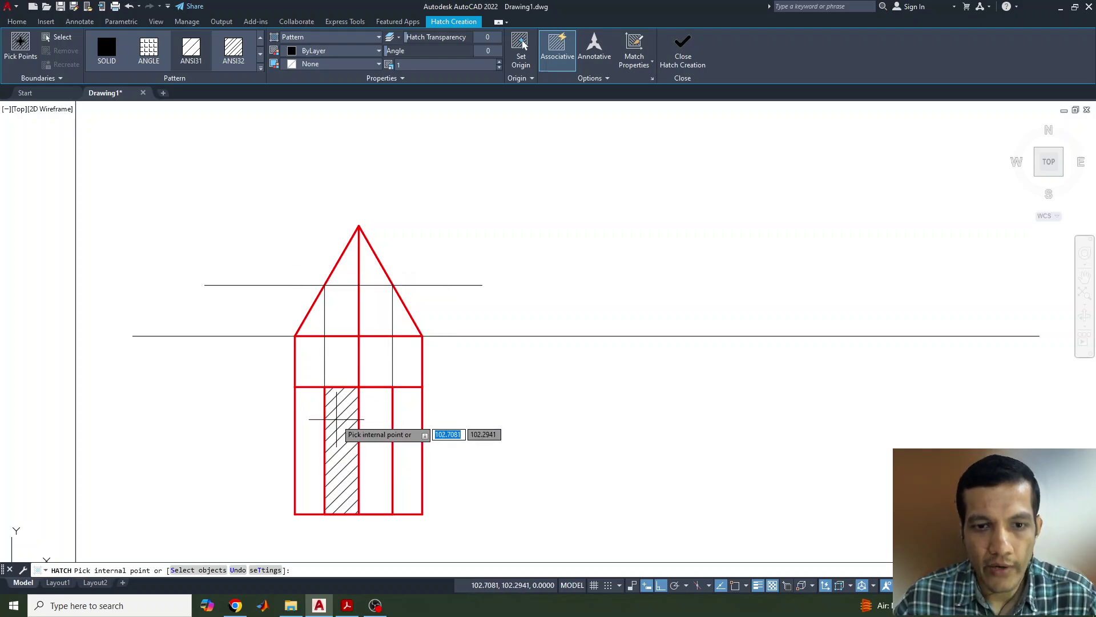
click(337, 419)
click(379, 426)
key(Escape)
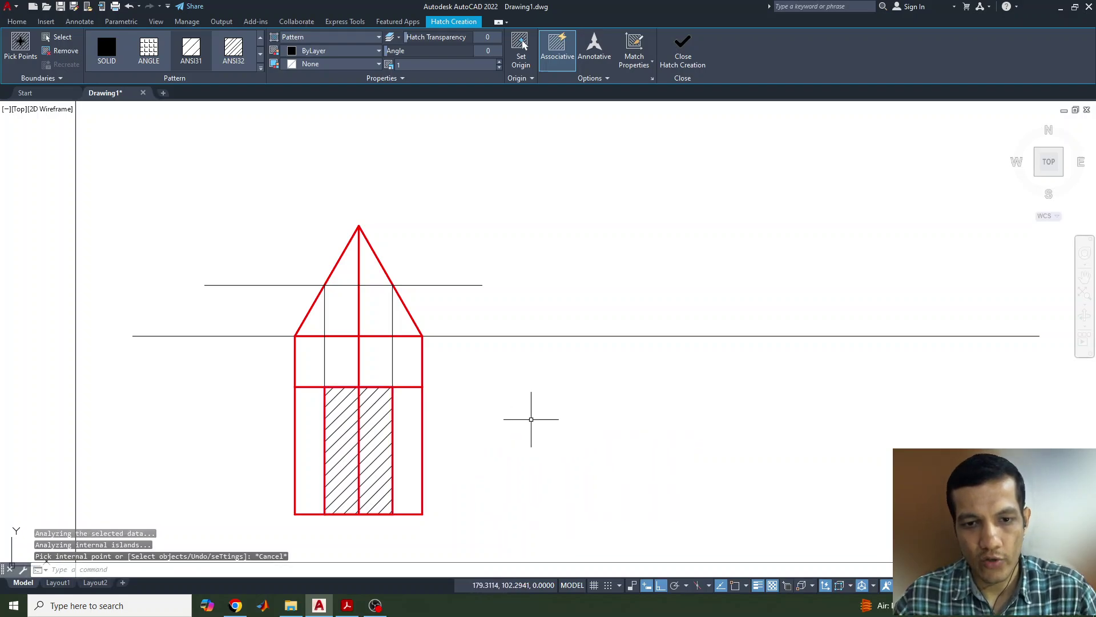
Set the colour and lineweight of the centre line inside the hatched top-view section to ByLayer.
click(358, 459)
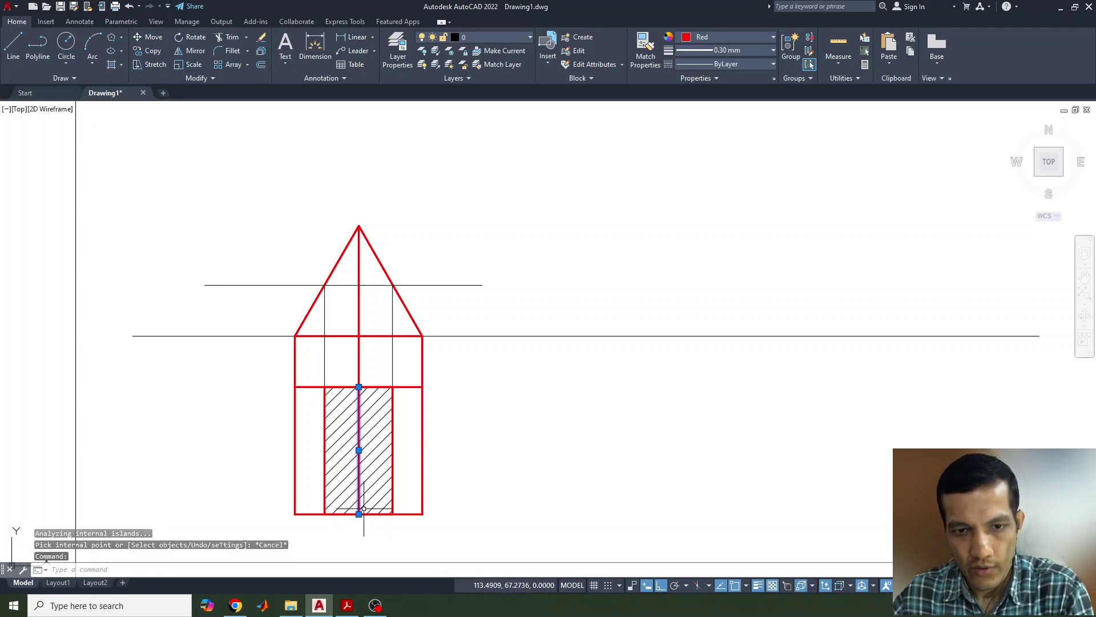
click(717, 42)
click(707, 46)
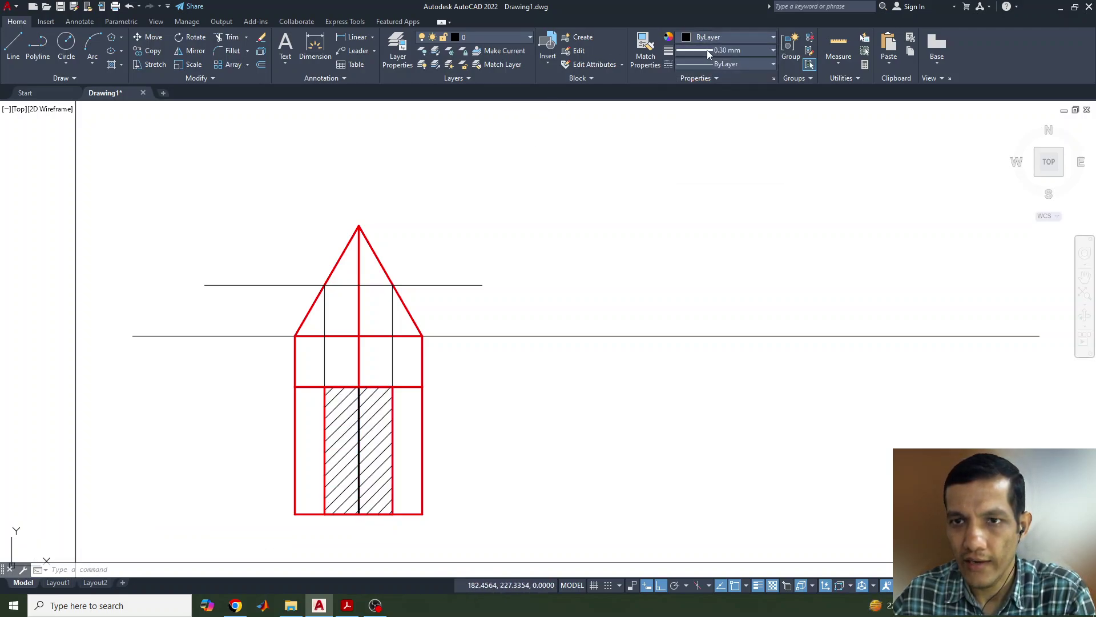
click(707, 49)
scroll(721, 132, up, 3)
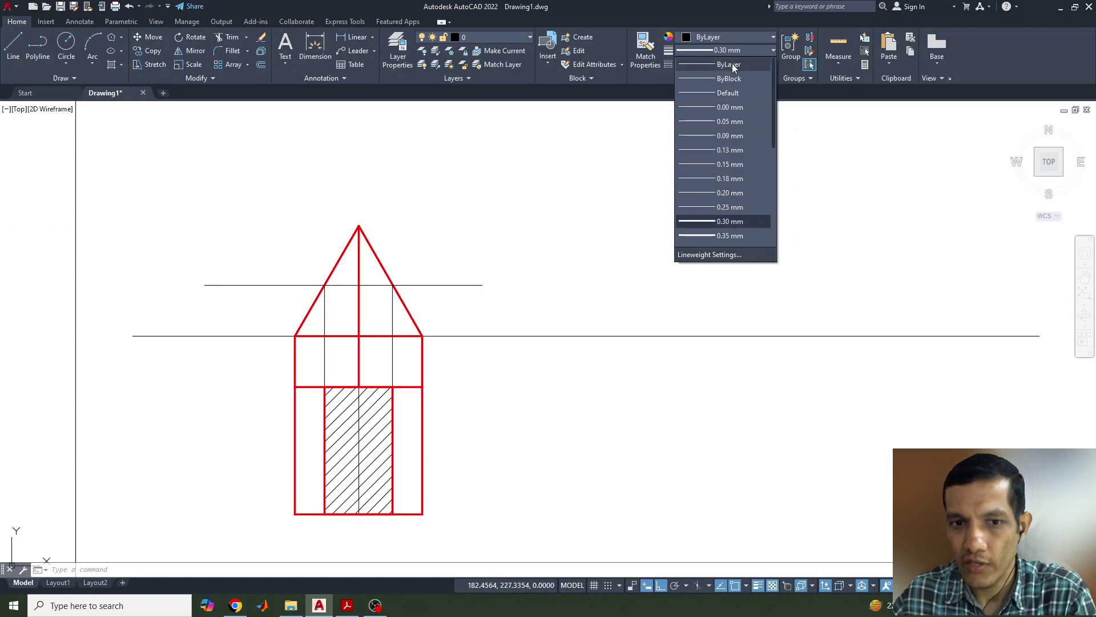
click(731, 64)
key(Escape)
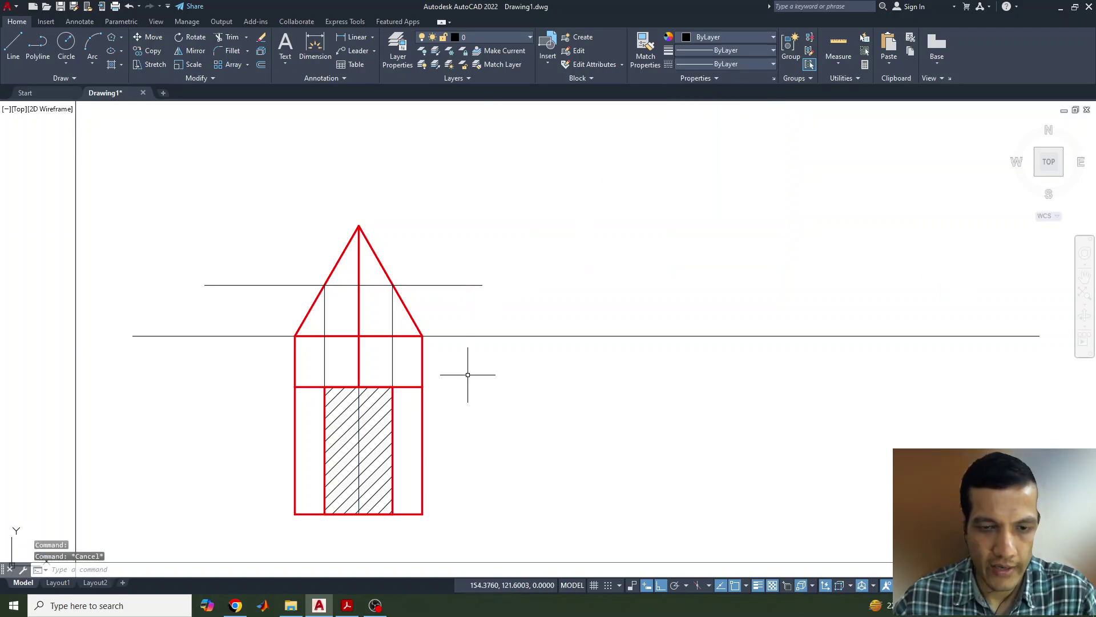
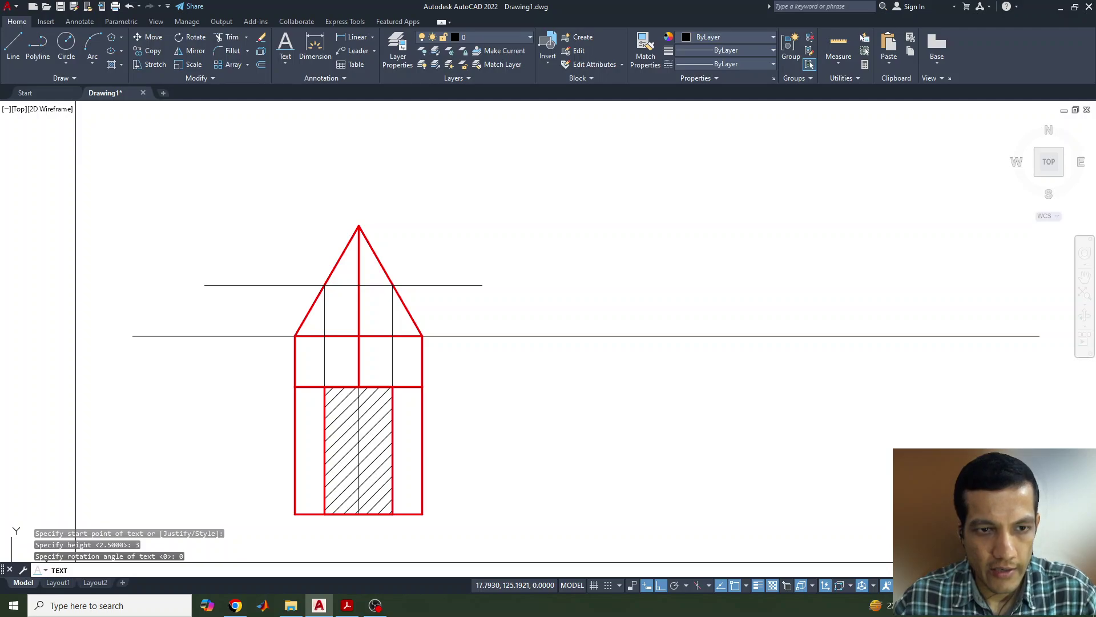
Label the ends of the reference line X and Y with text of height 3 and rotation 0.
click(939, 333)
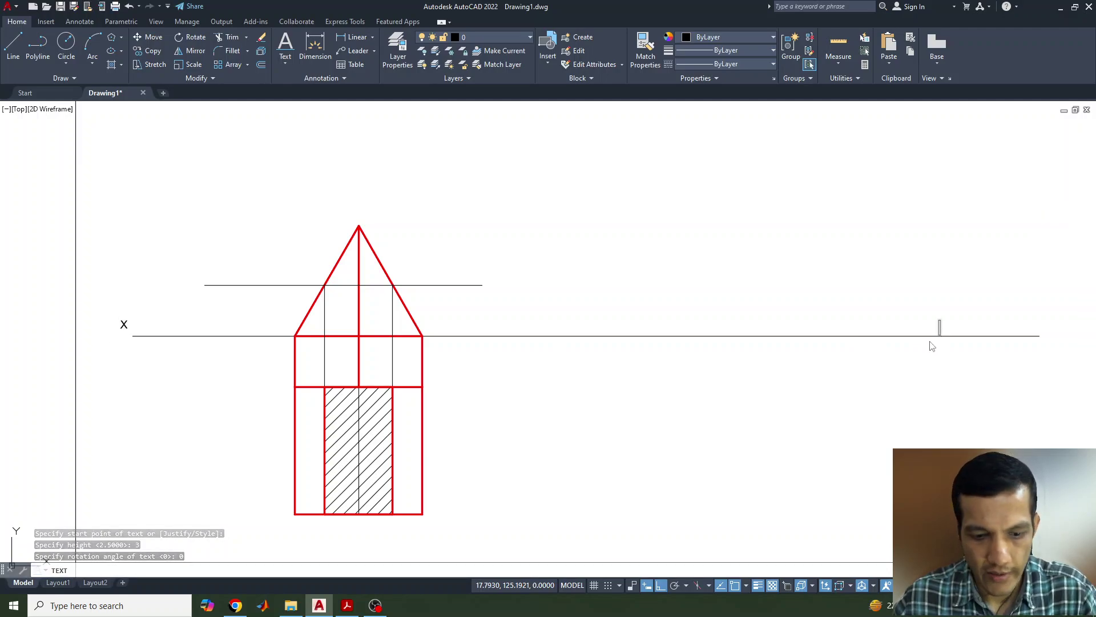
text(Y)
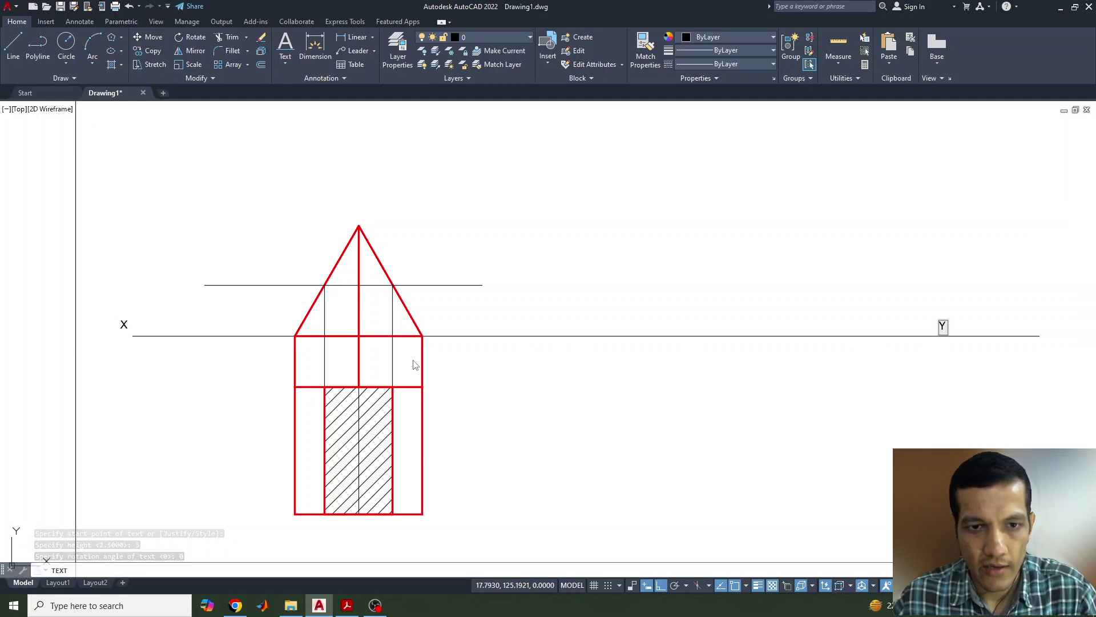
Label the points along the top view's lower edge b, p, a, q and c from left to right, following the reference PDF.
click(277, 513)
click(347, 605)
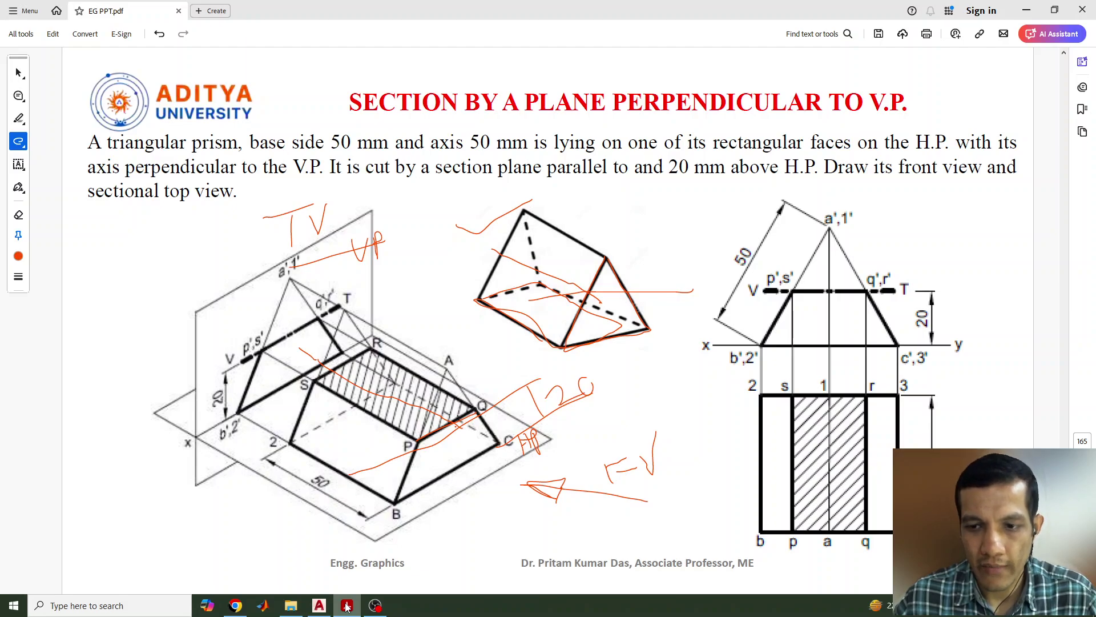
click(346, 605)
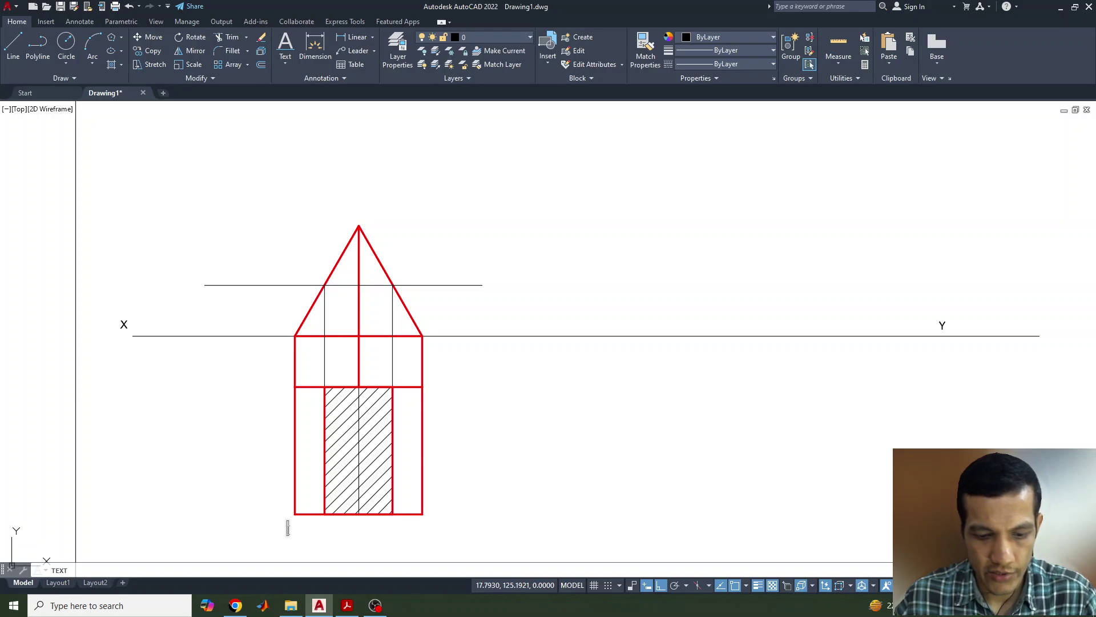
text(b)
text(p)
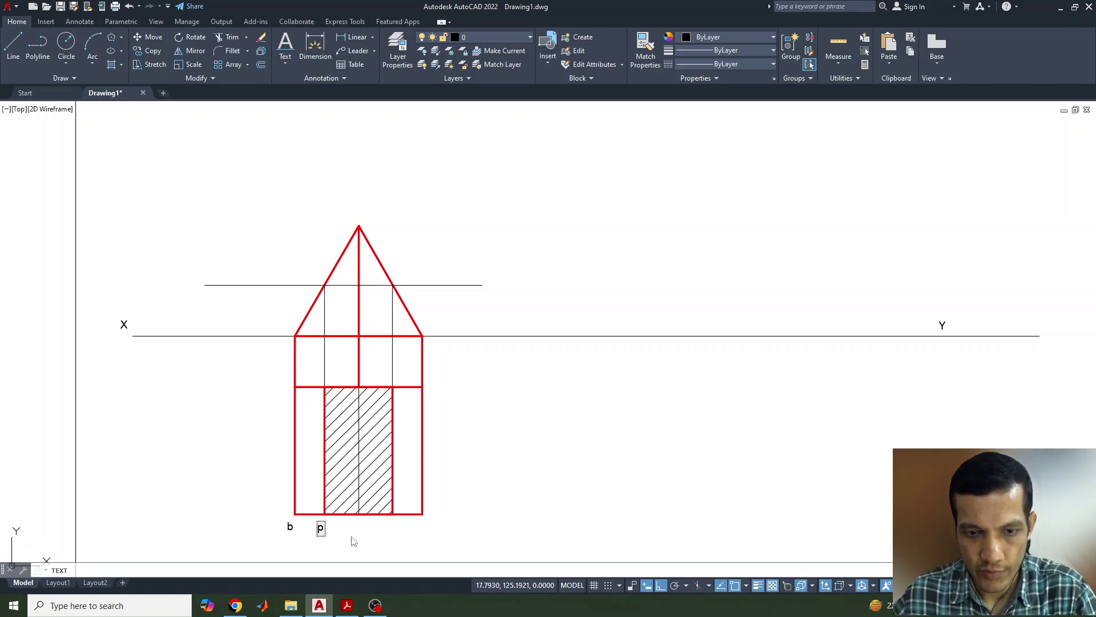
click(359, 535)
text(a)
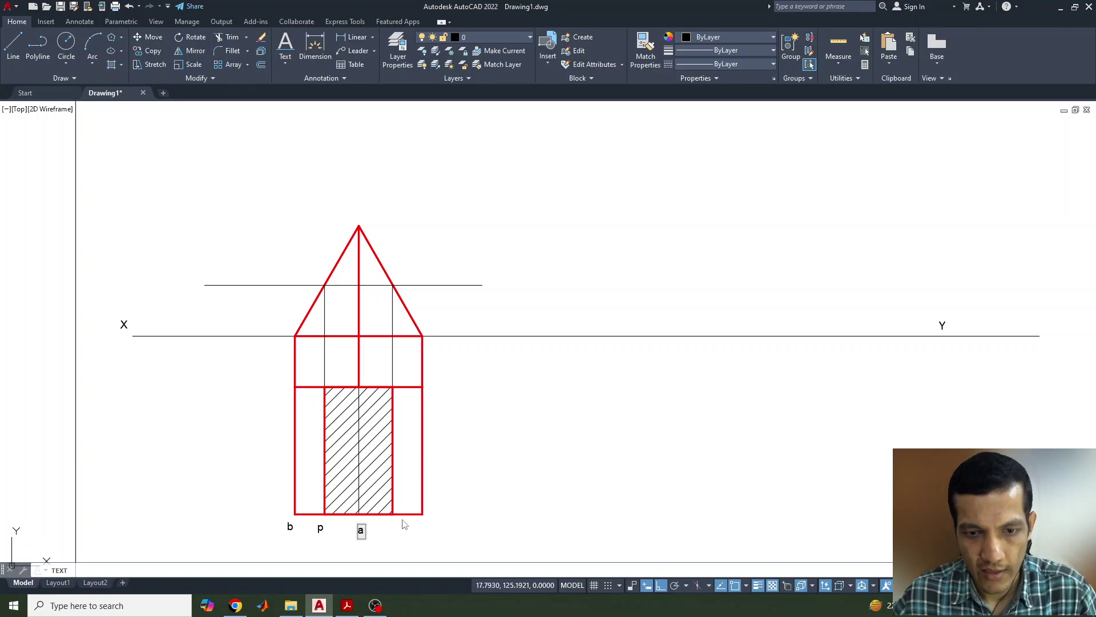
click(422, 536)
text(q)
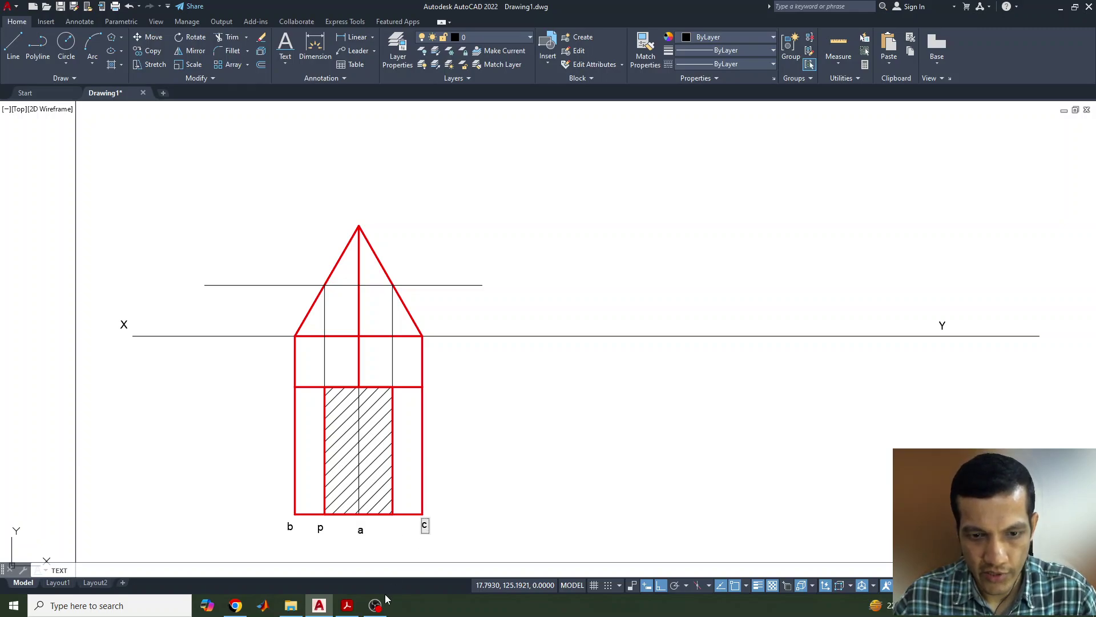
click(350, 606)
click(349, 606)
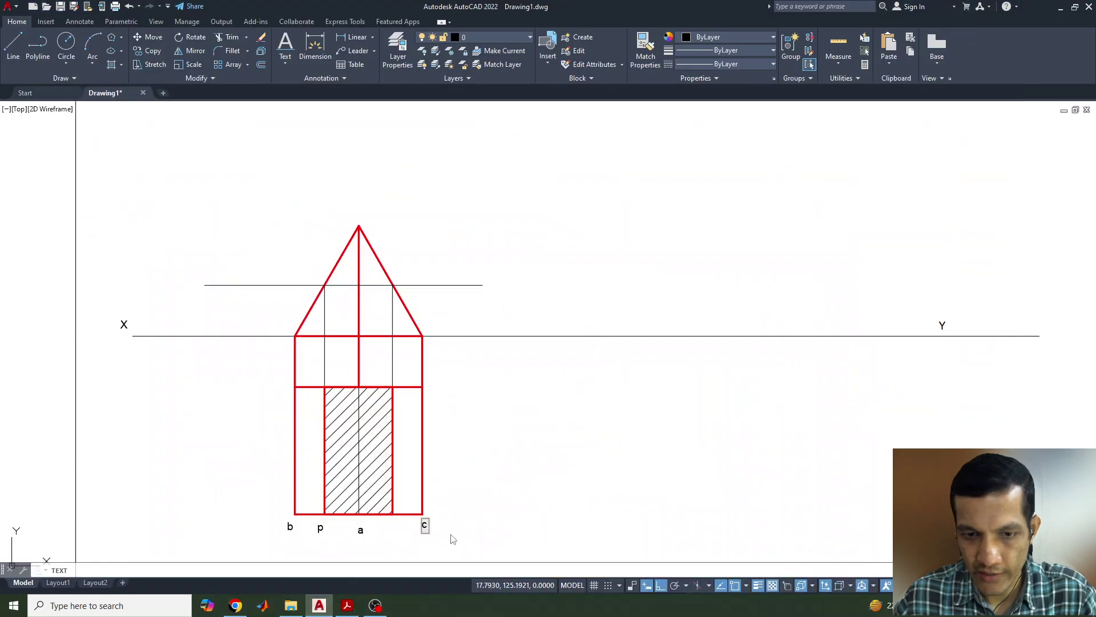
click(398, 531)
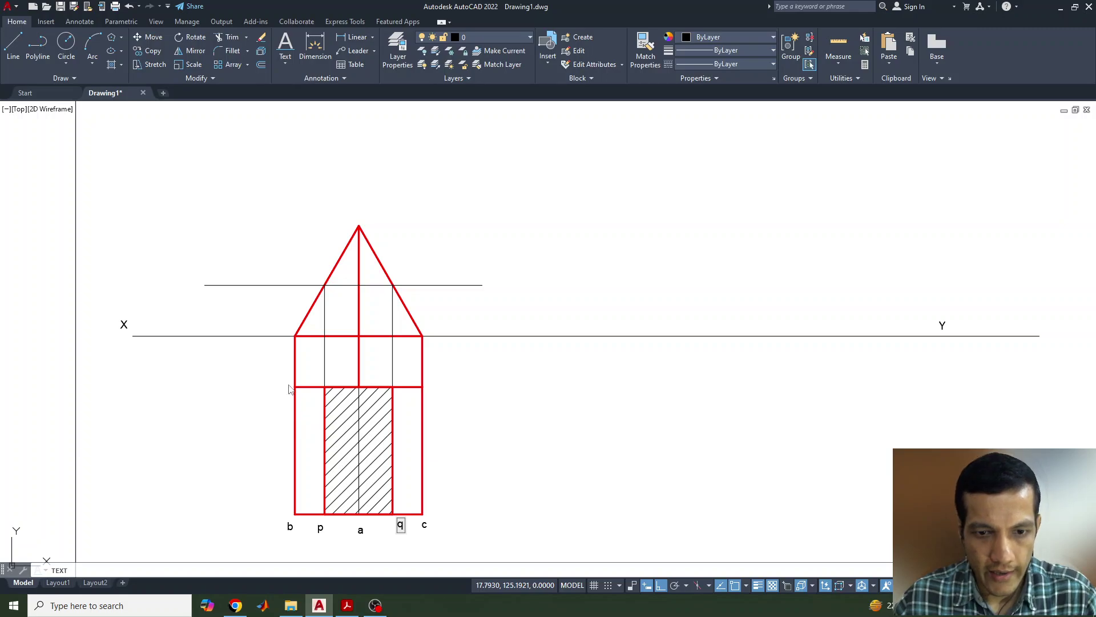
Label the points along the top view's upper edge 2, r, 1, s and 3 from left to right.
click(351, 385)
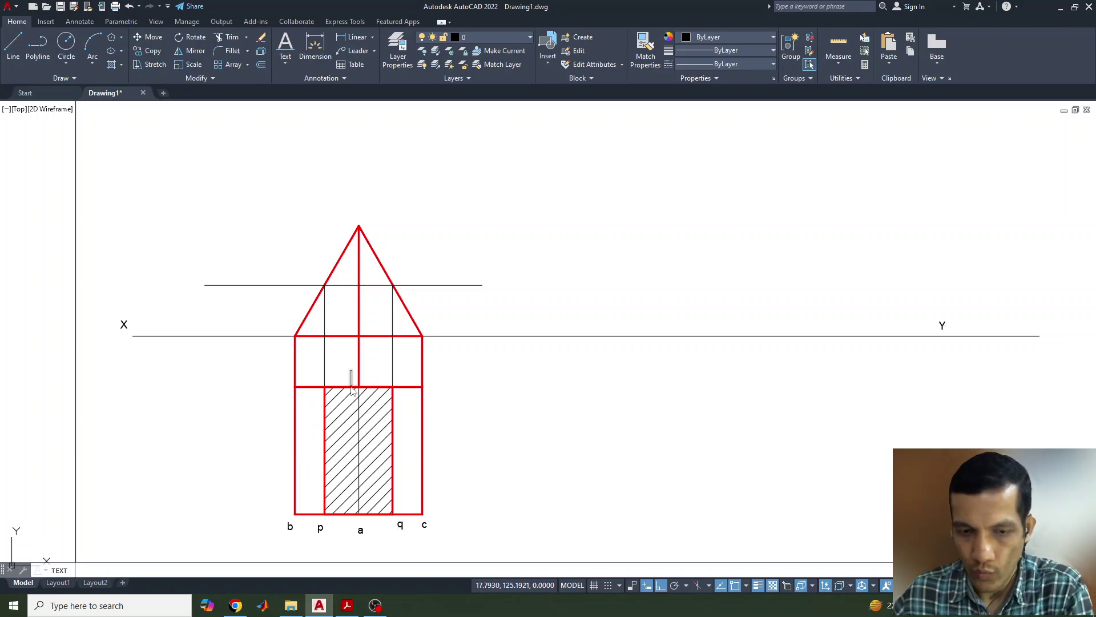
text(1)
click(295, 391)
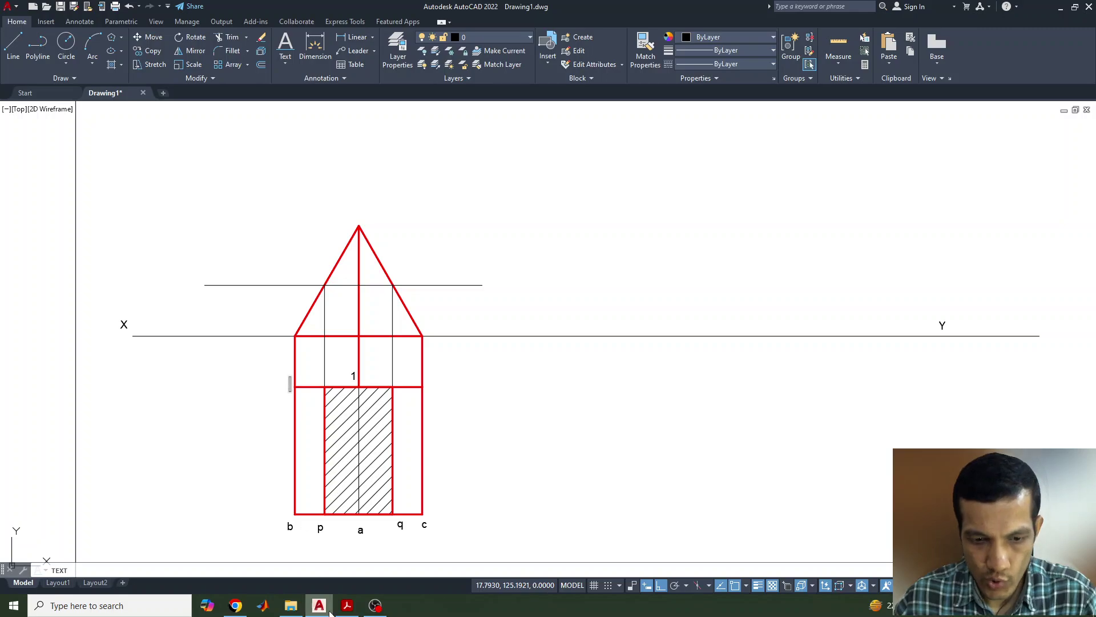
click(346, 607)
click(346, 606)
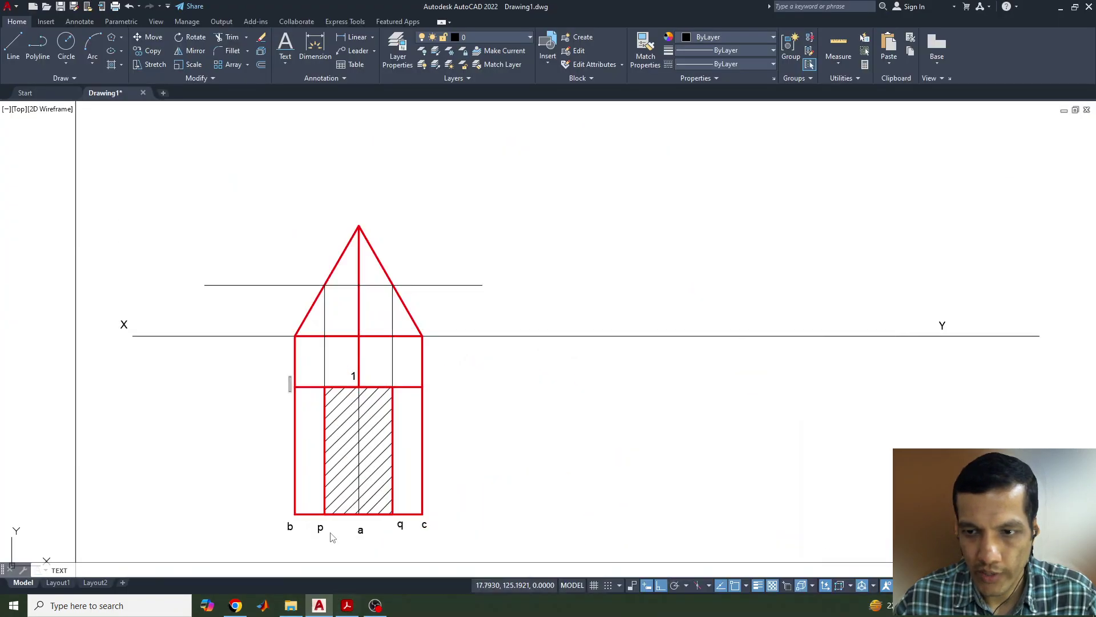
text(2)
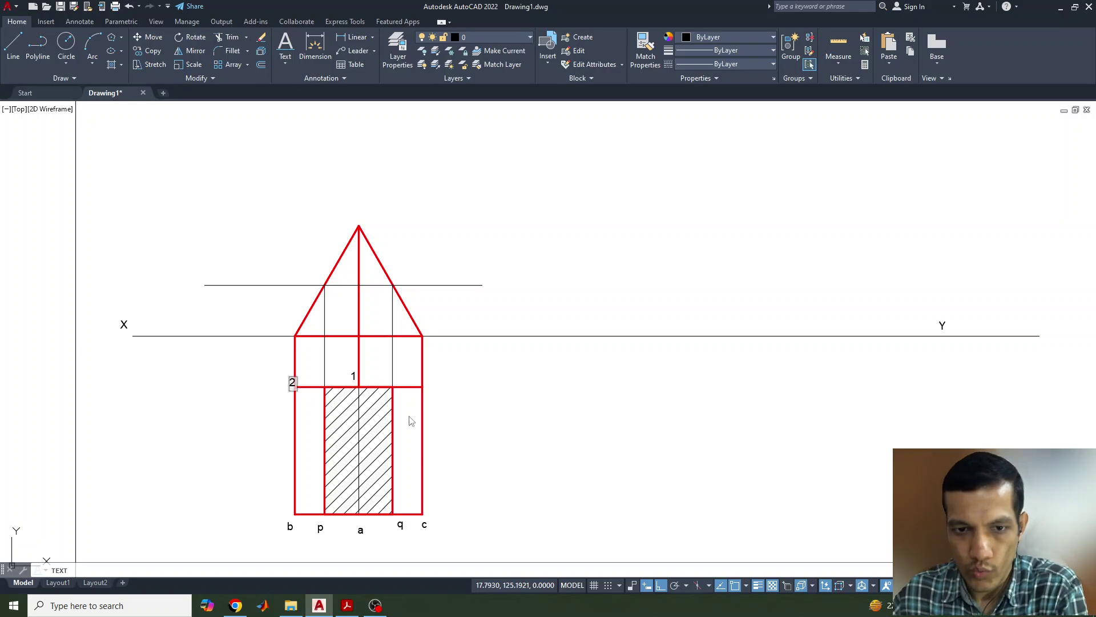
click(426, 390)
text(3)
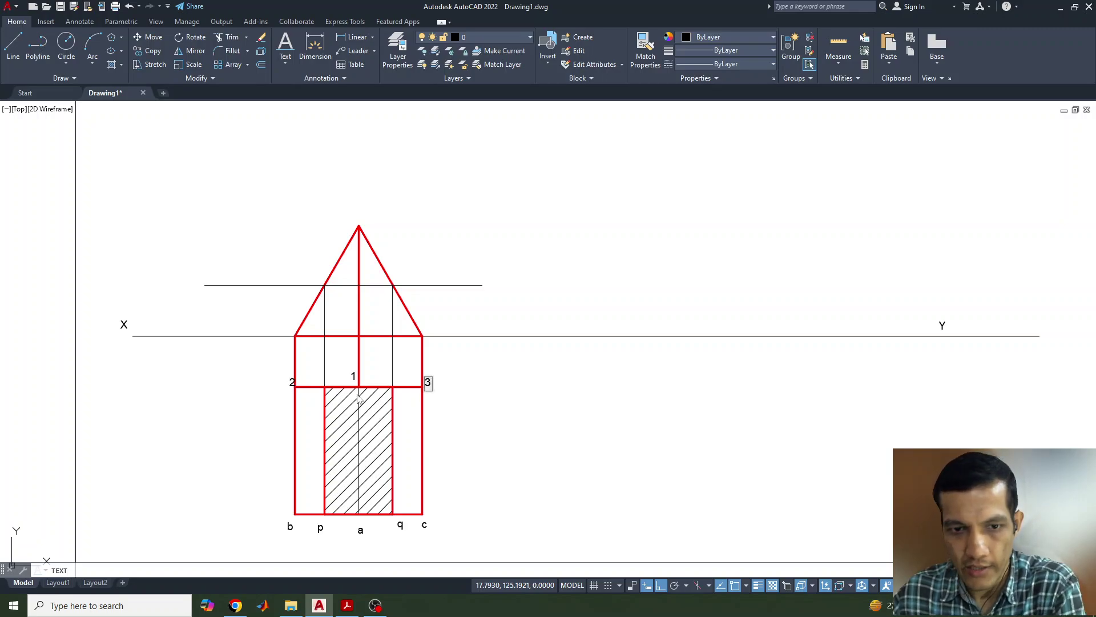
click(317, 384)
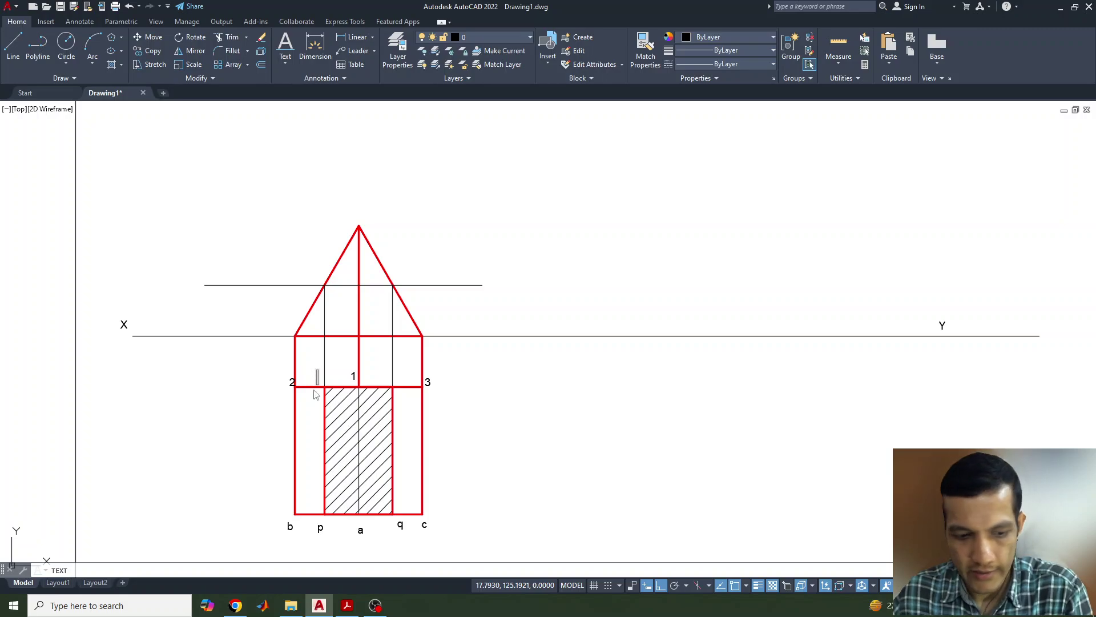
click(394, 387)
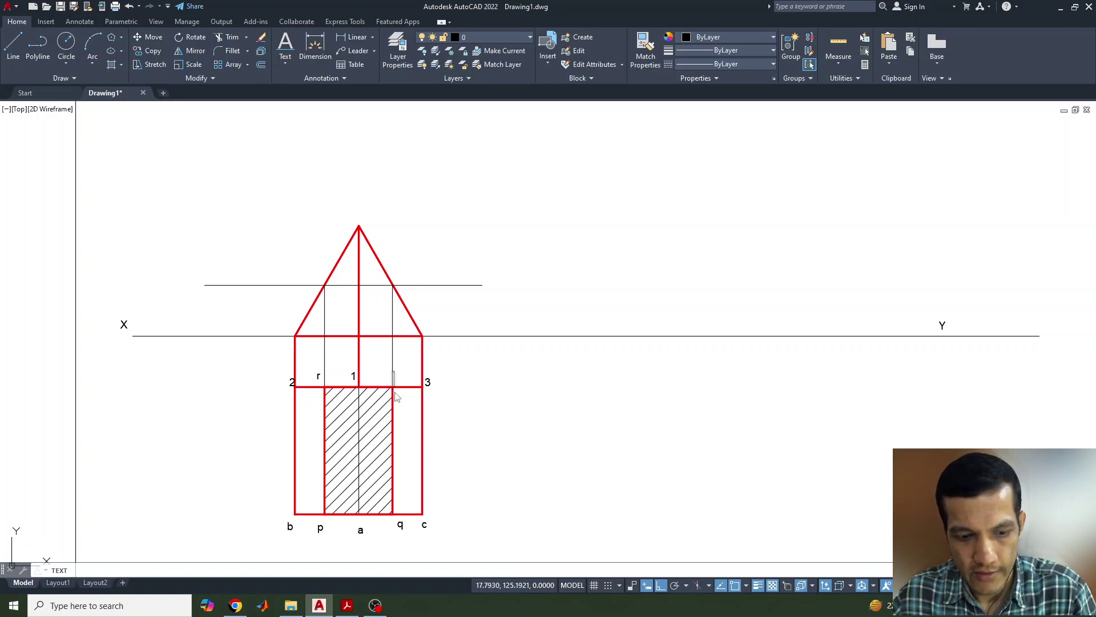
text(s)
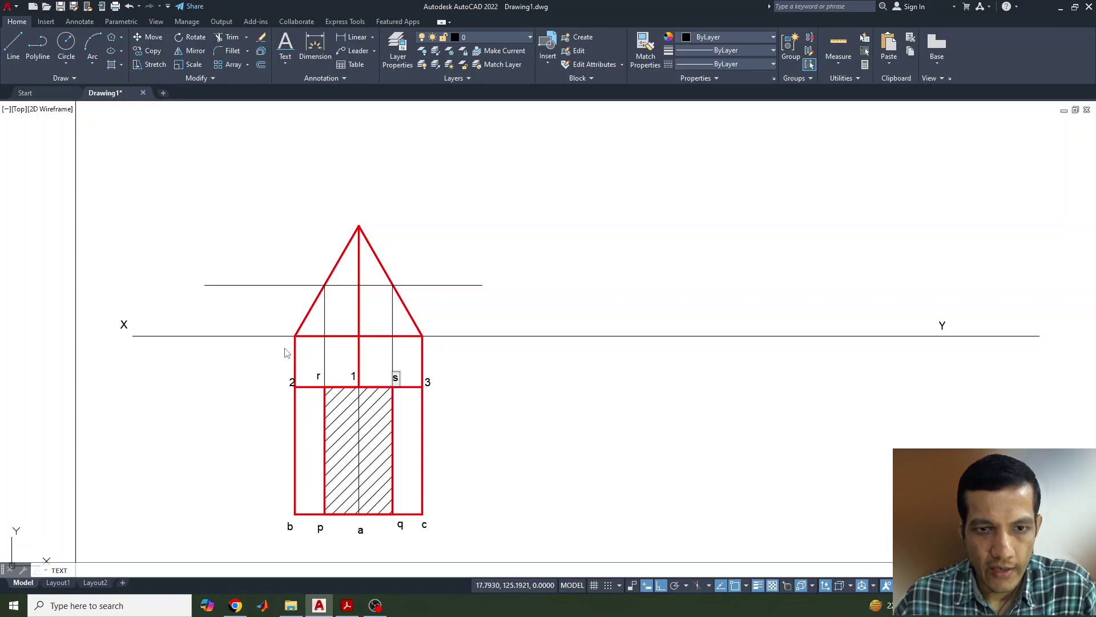
Label the front view's base corners b', 2' and c',3' and its apex a',1', checking point names in the reference PDF.
click(346, 607)
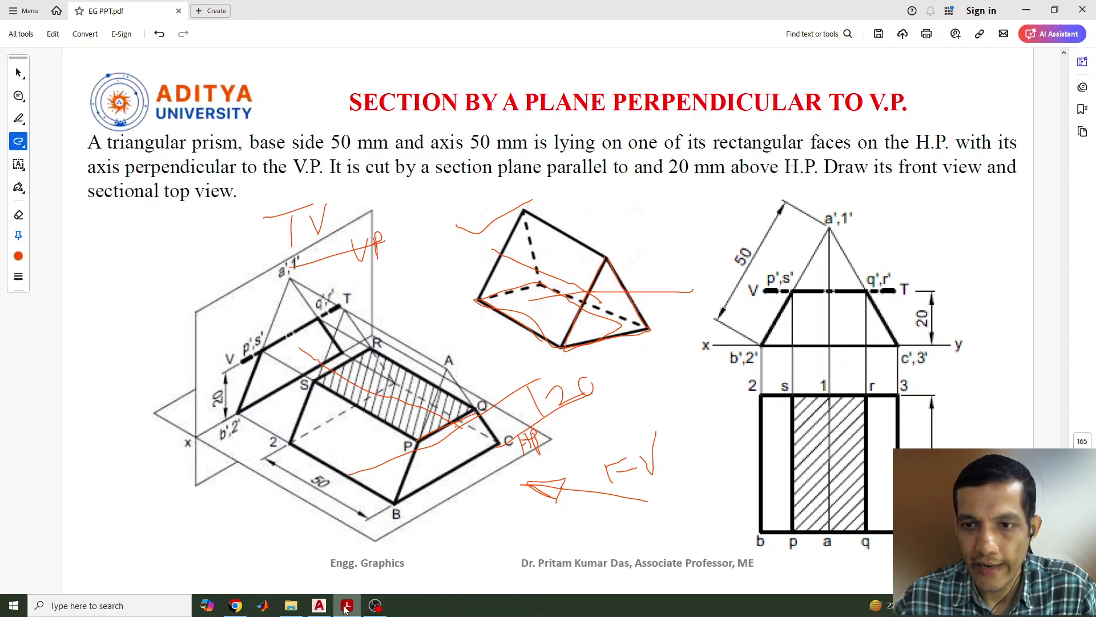
click(347, 607)
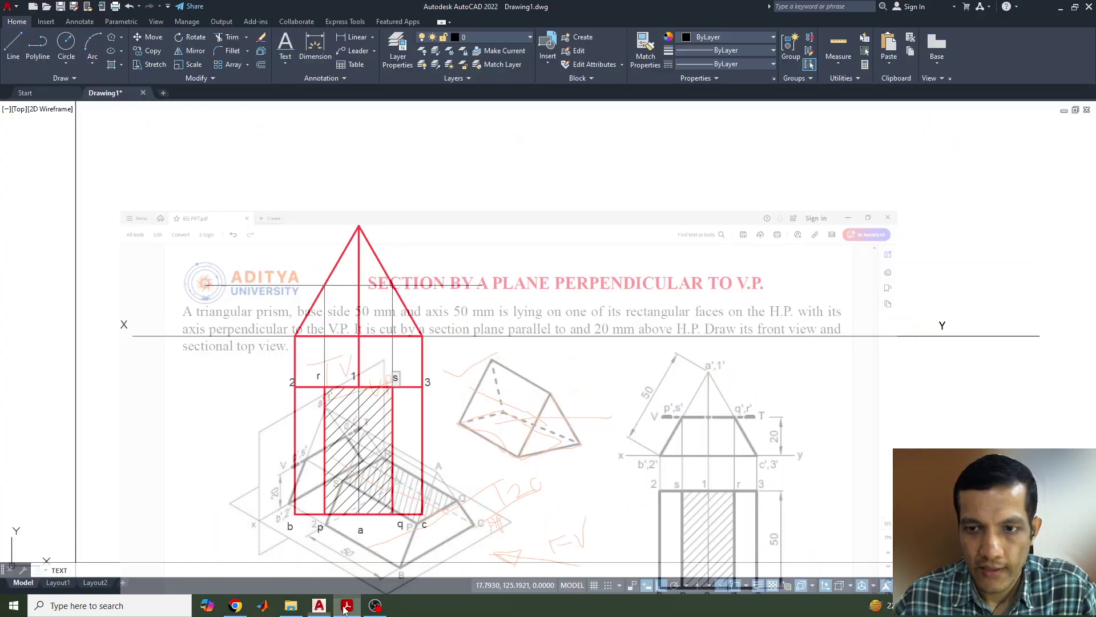
click(283, 337)
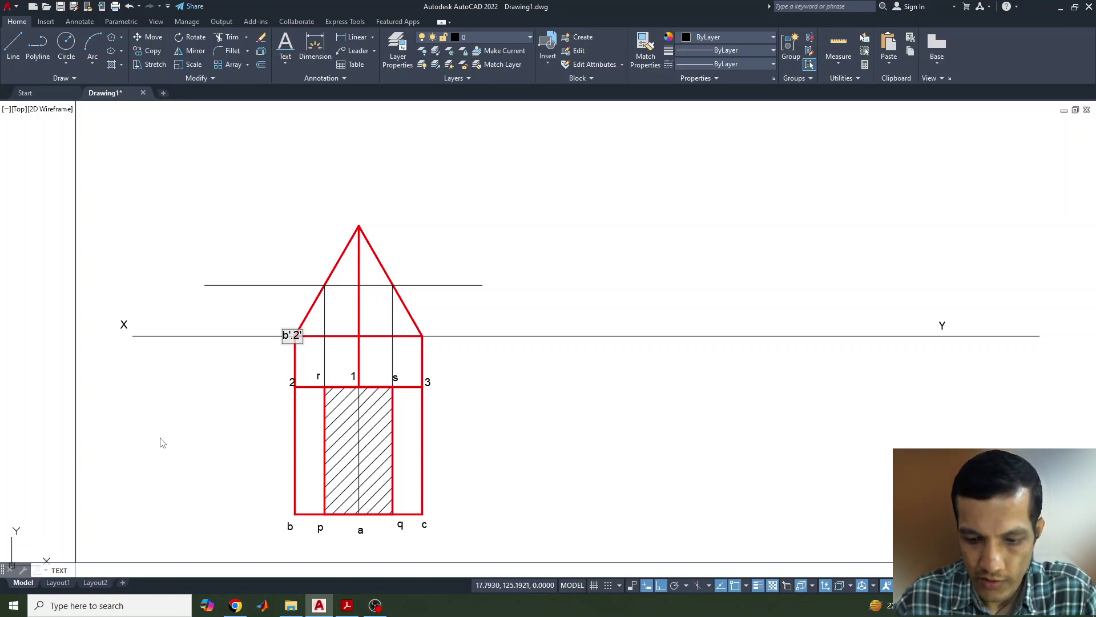
text(b',2'')
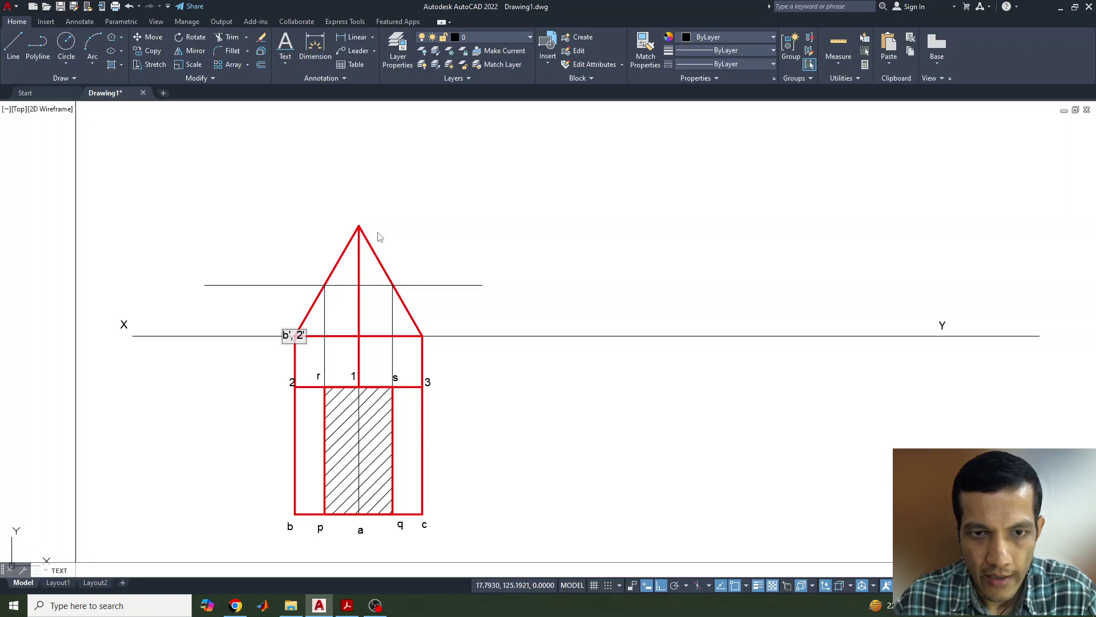
click(359, 222)
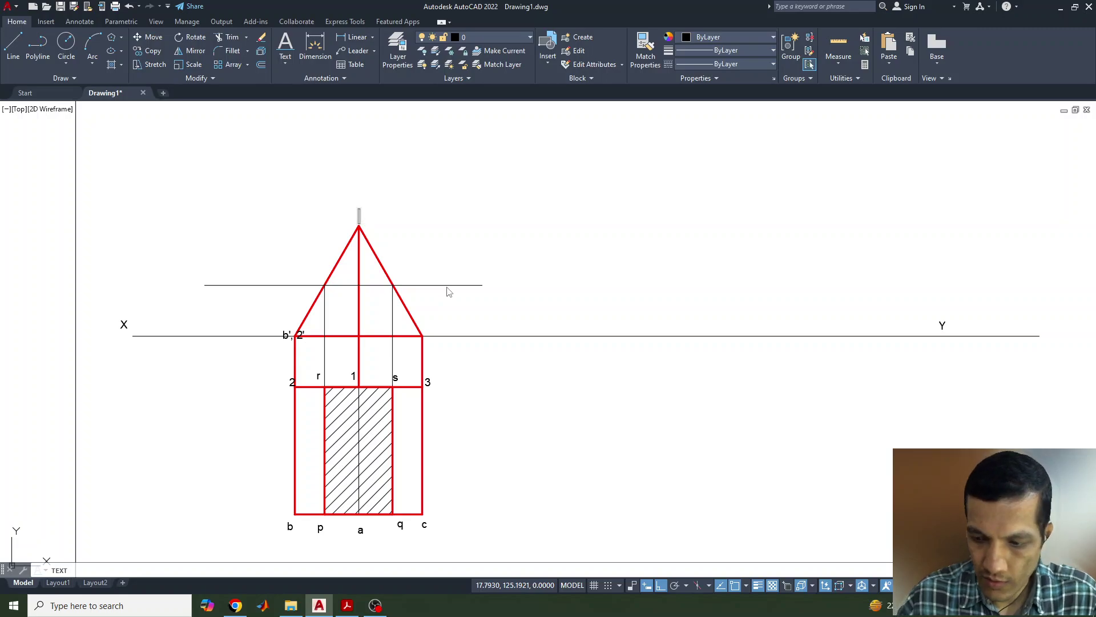
text(a',1)
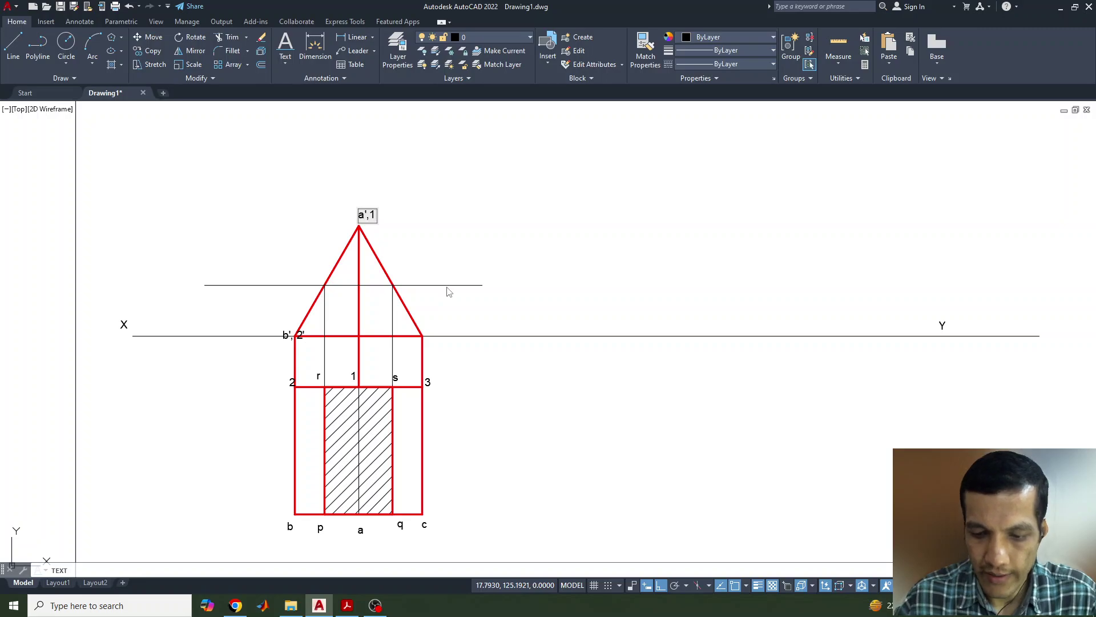
click(427, 340)
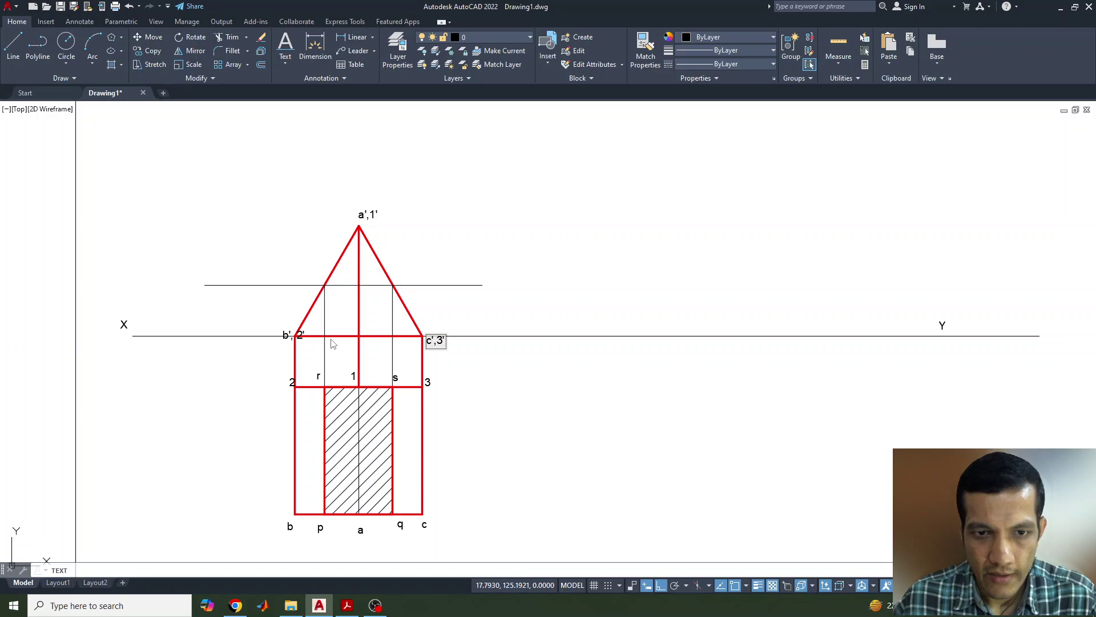
click(348, 607)
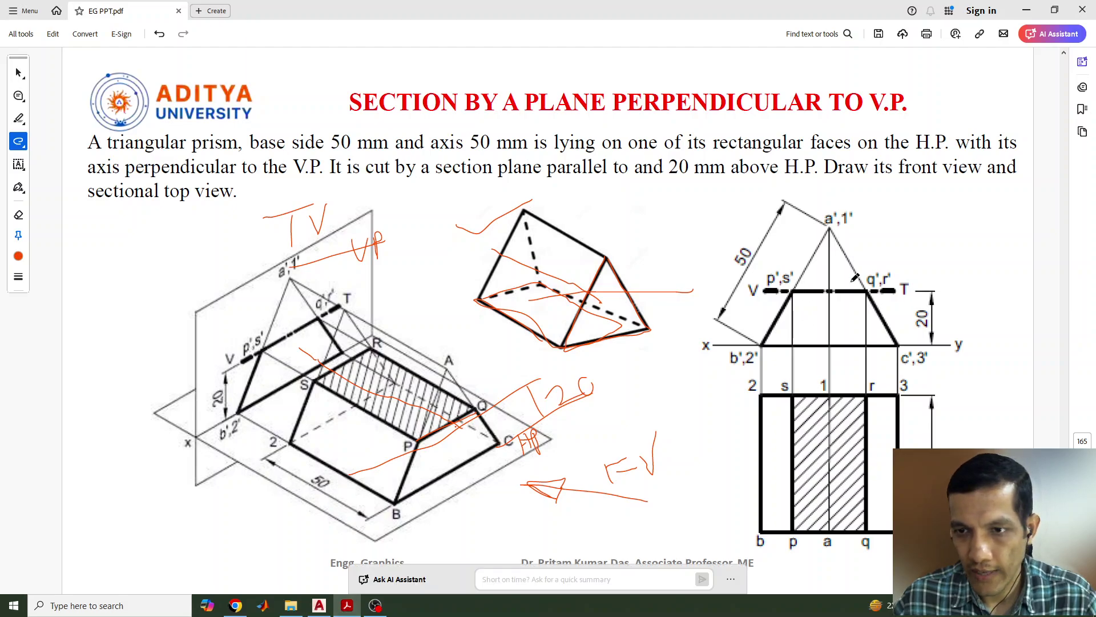
Return to the AutoCAD drawing, set the colour of the front view's triangle to ByLayer and give it a thin lineweight.
click(348, 605)
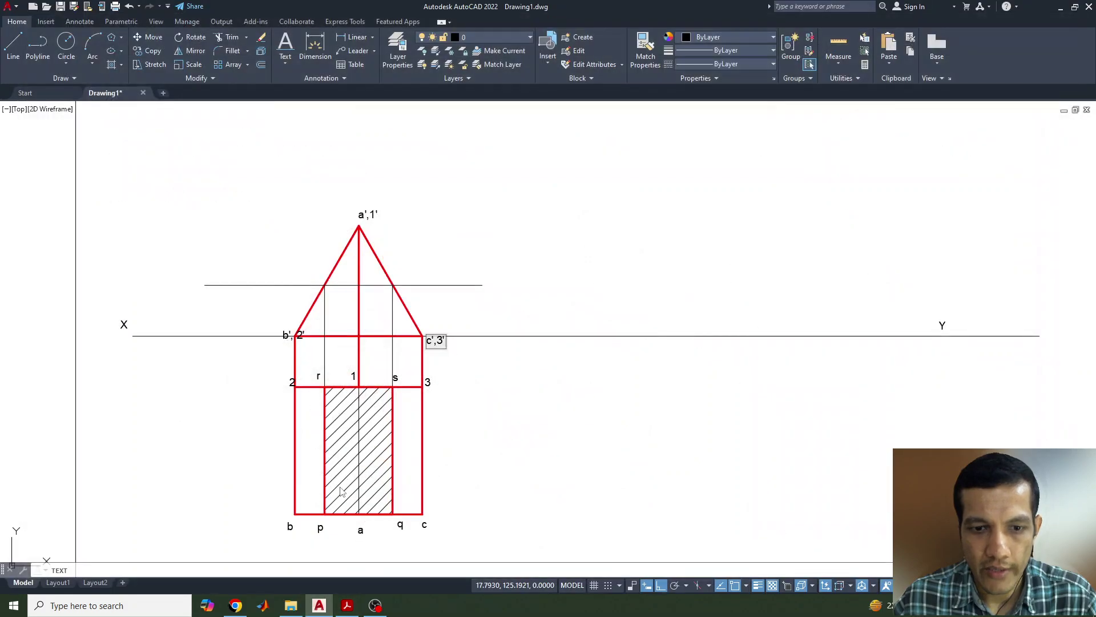
click(278, 204)
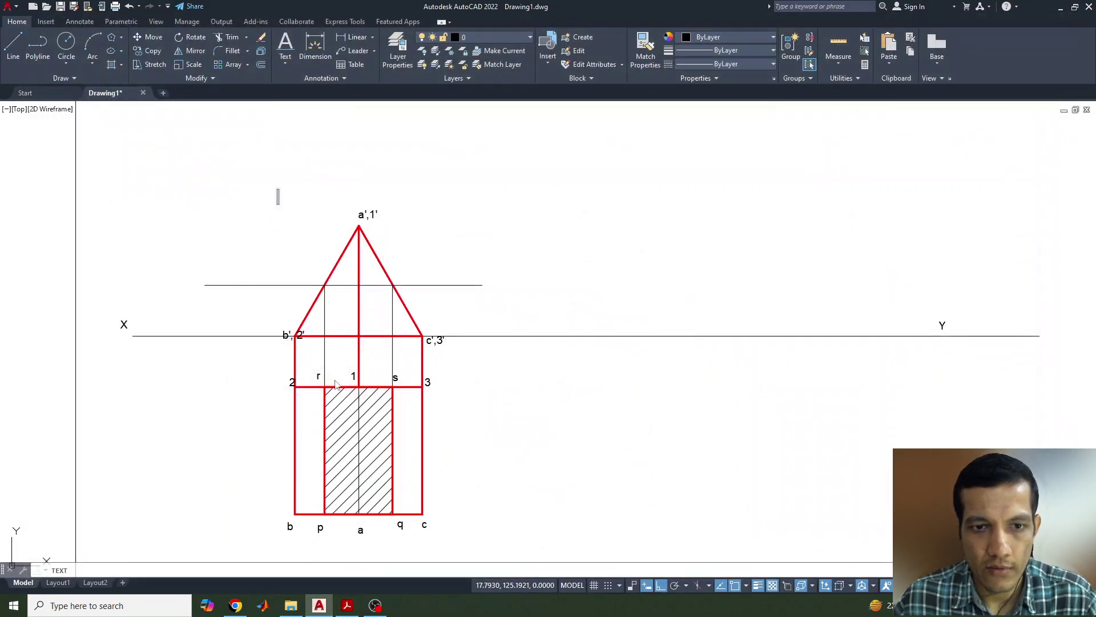
key(Escape)
click(274, 213)
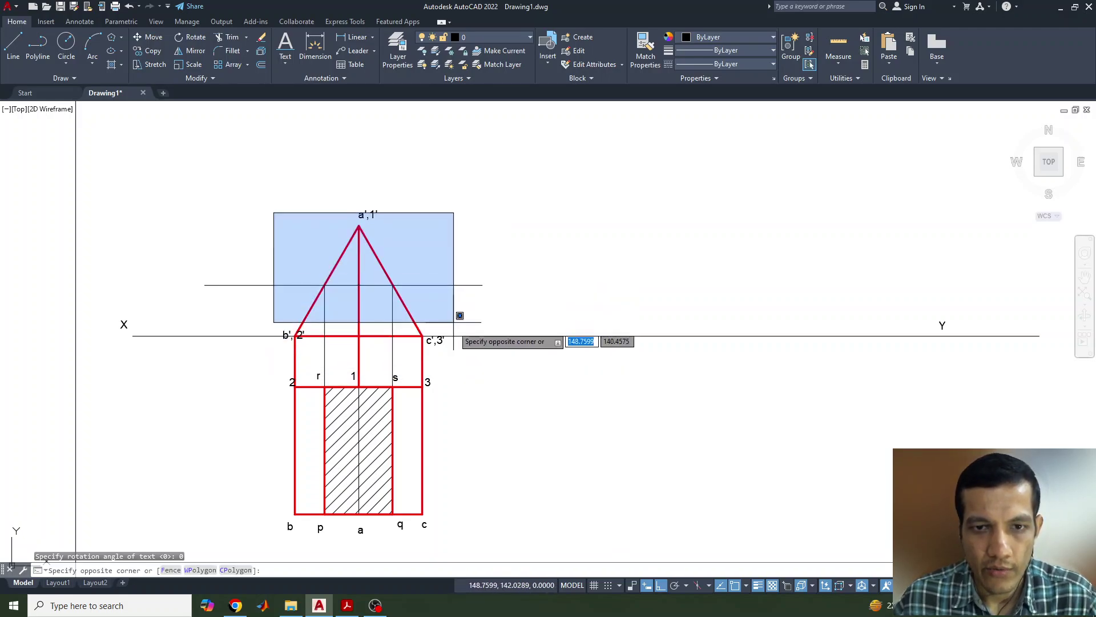
click(452, 350)
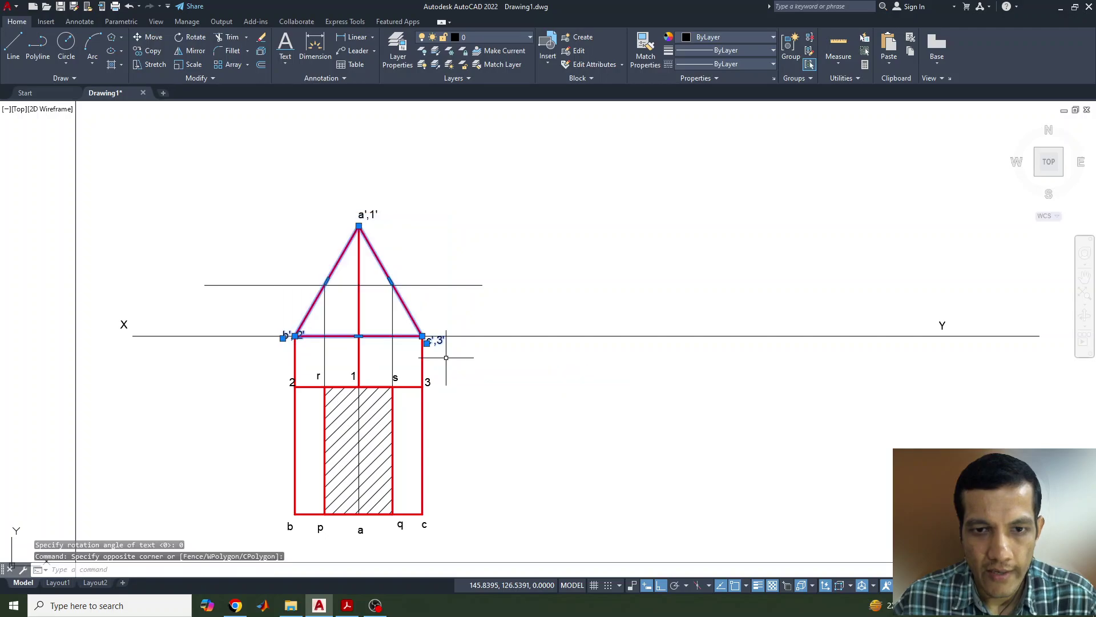
click(736, 37)
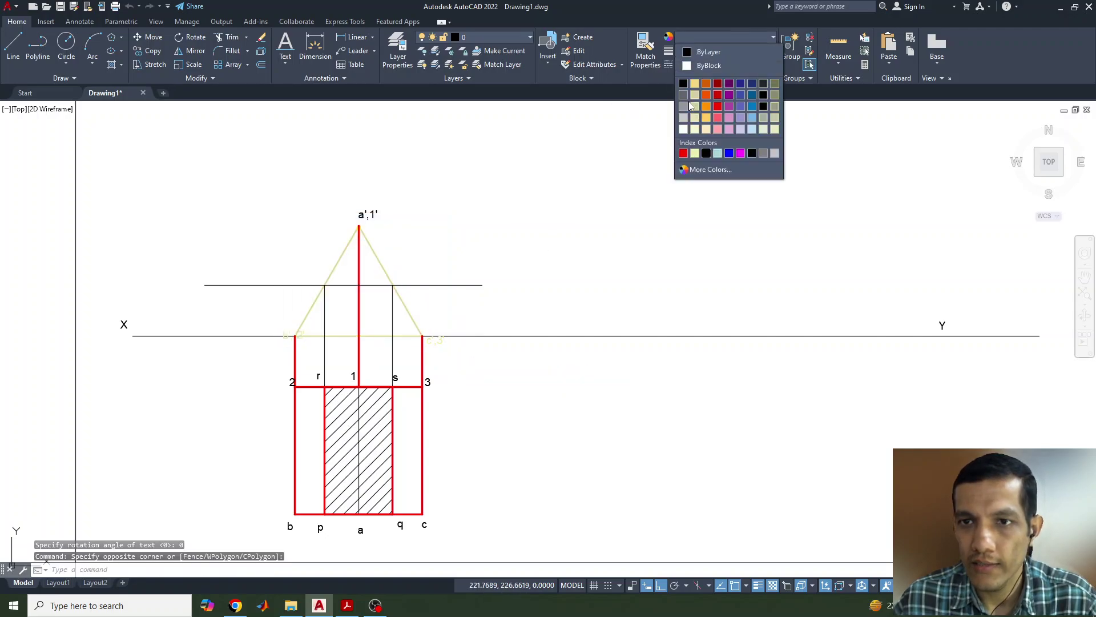
click(700, 51)
click(702, 51)
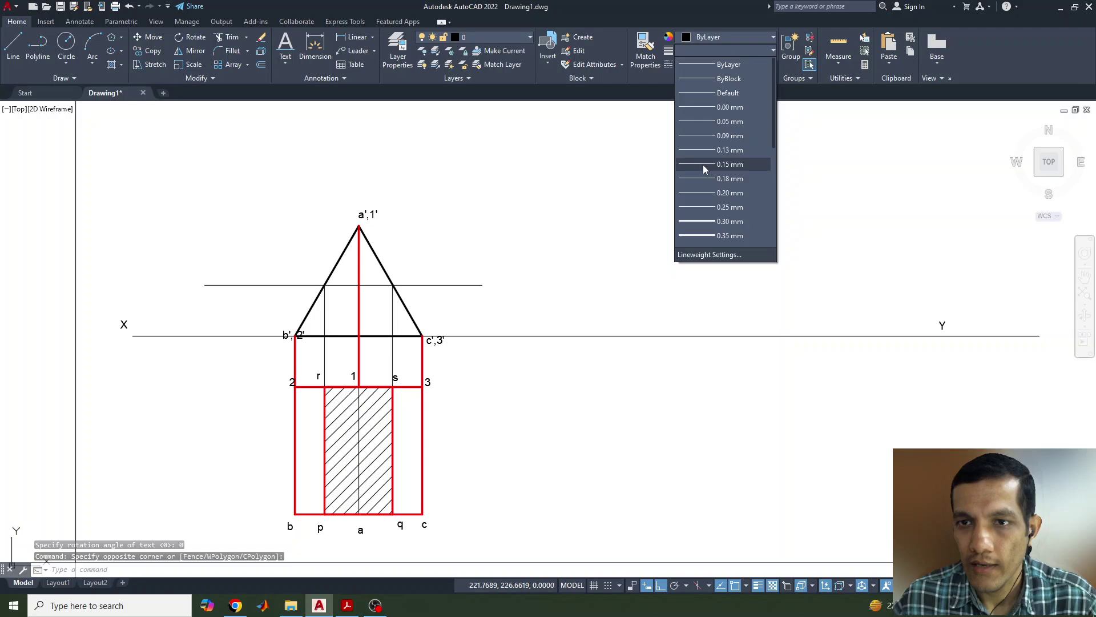
click(718, 80)
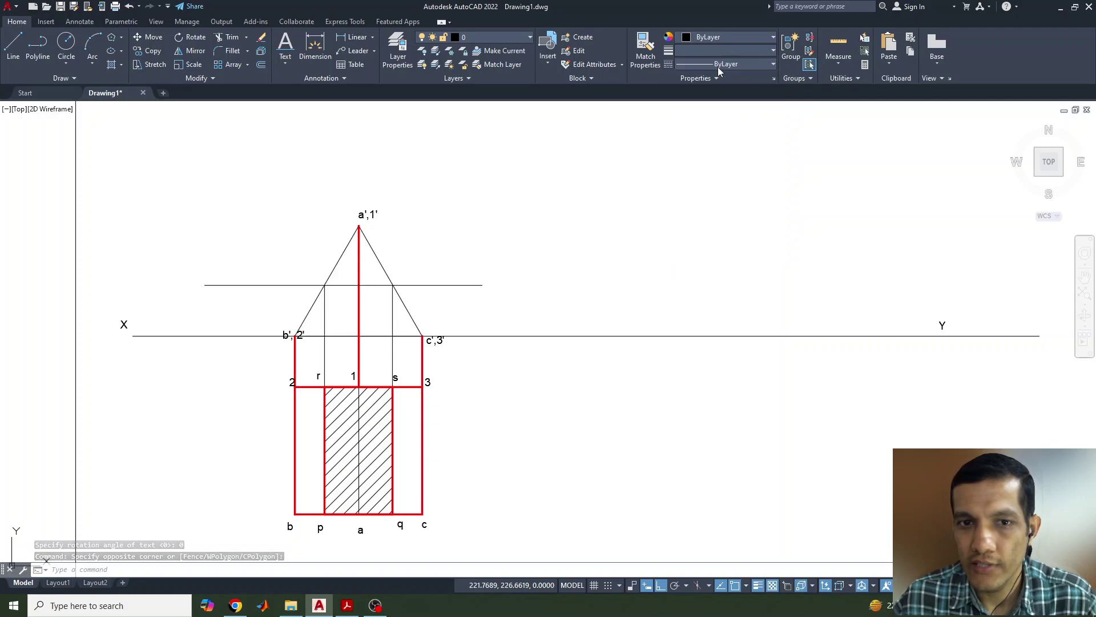
Set the colour and lineweight of the vertical line through the apex, along with the triangle, to ByLayer.
click(359, 268)
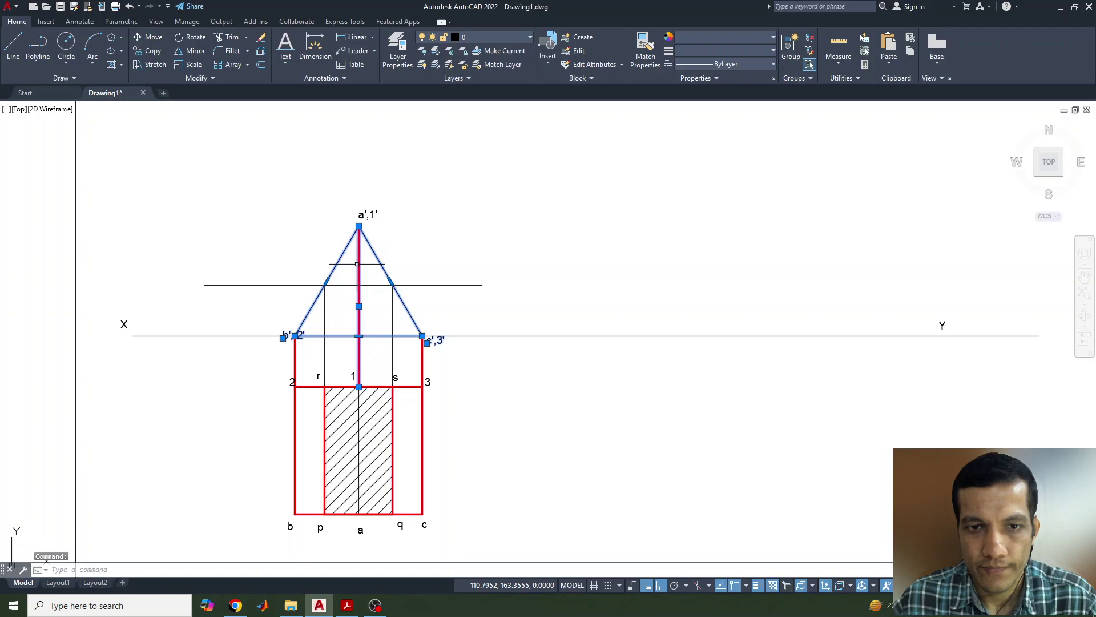
click(725, 36)
click(711, 50)
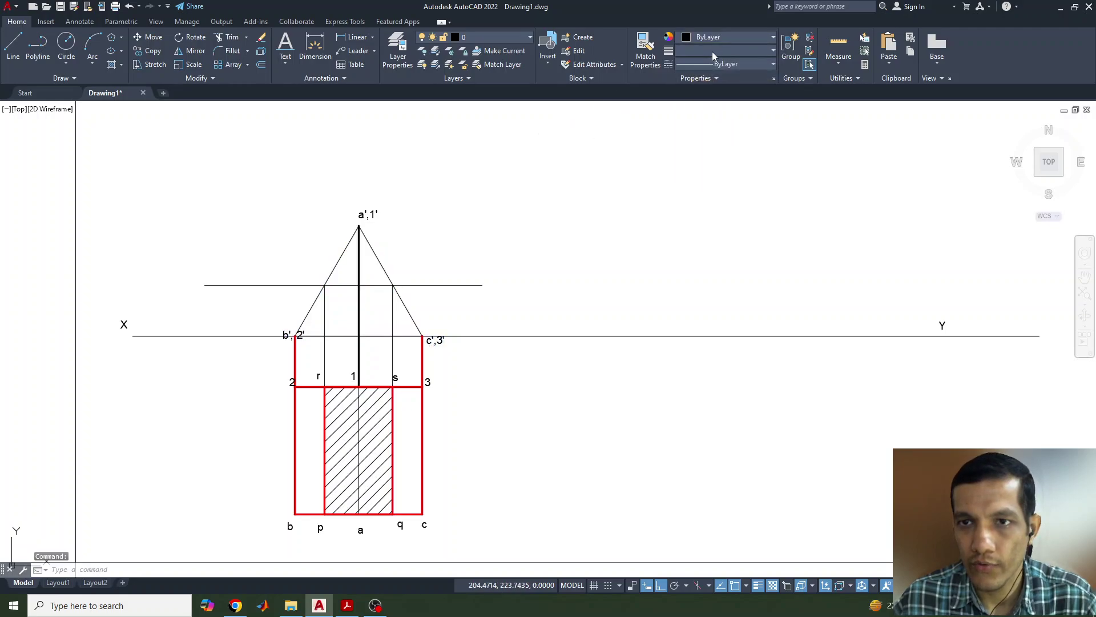
click(712, 51)
click(730, 65)
key(Escape)
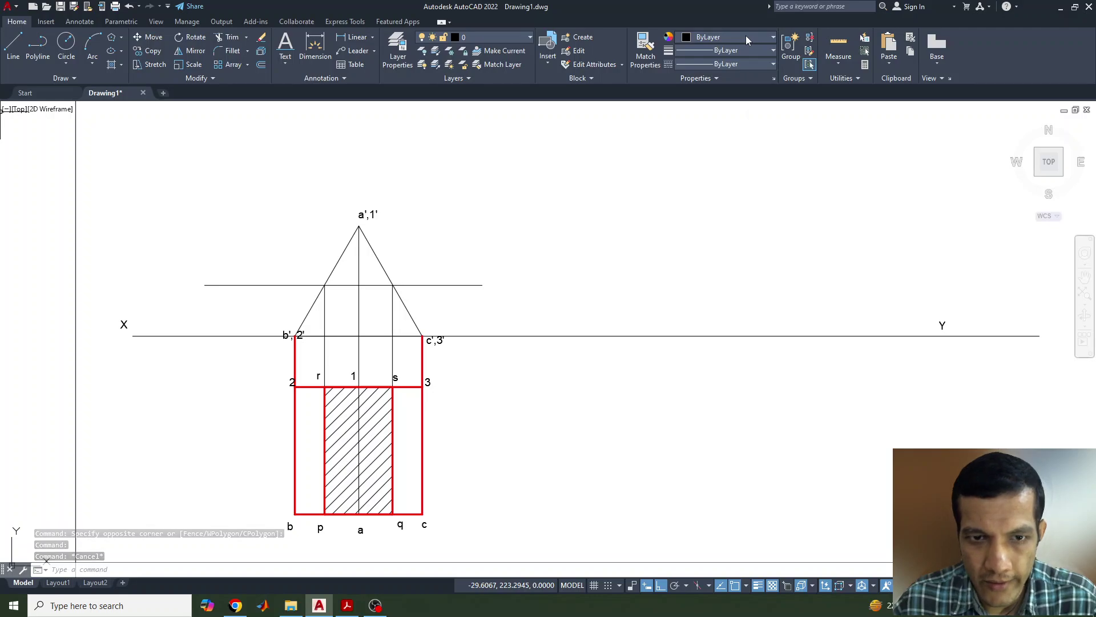
Load the ISO long-dash dot linetype ACAD_ISO04W100 from acadiso.lin for the horizontal section plane line.
click(403, 284)
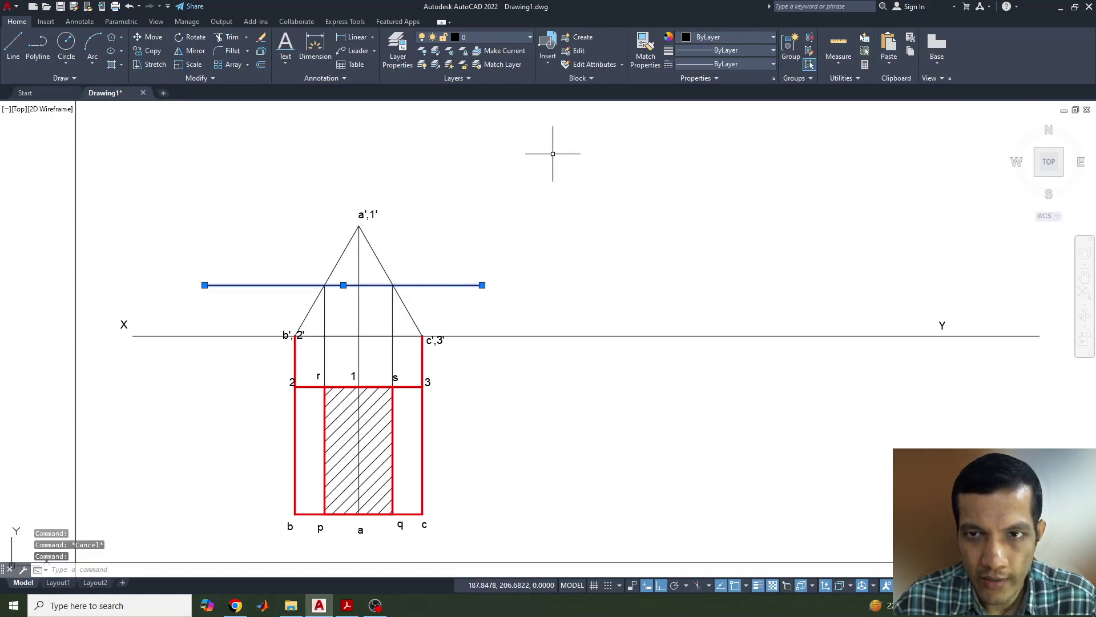
click(745, 64)
click(712, 155)
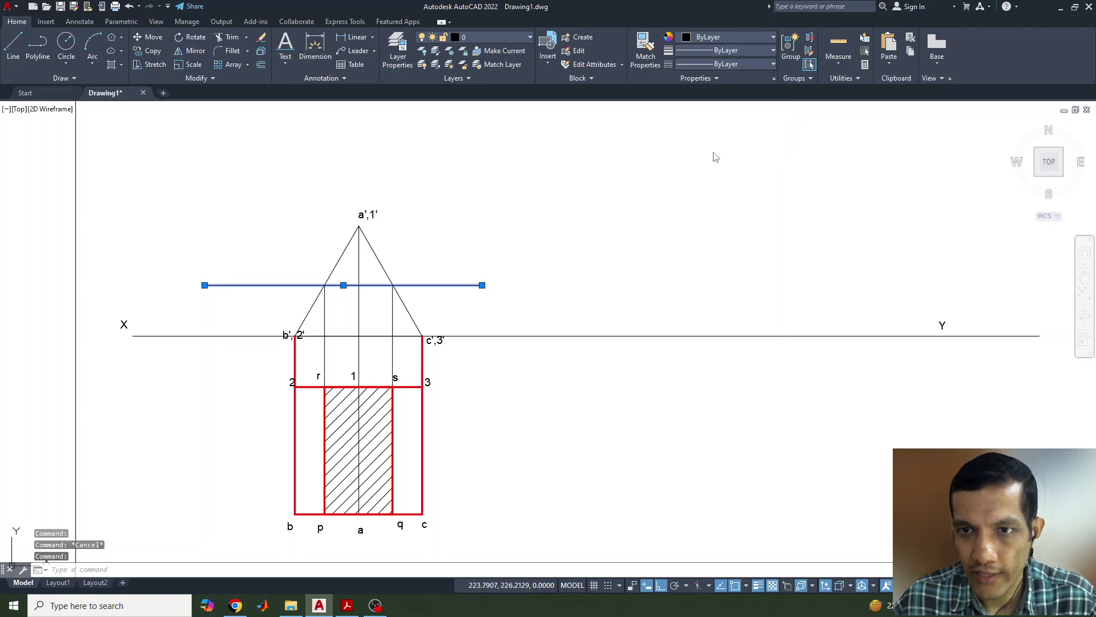
click(634, 207)
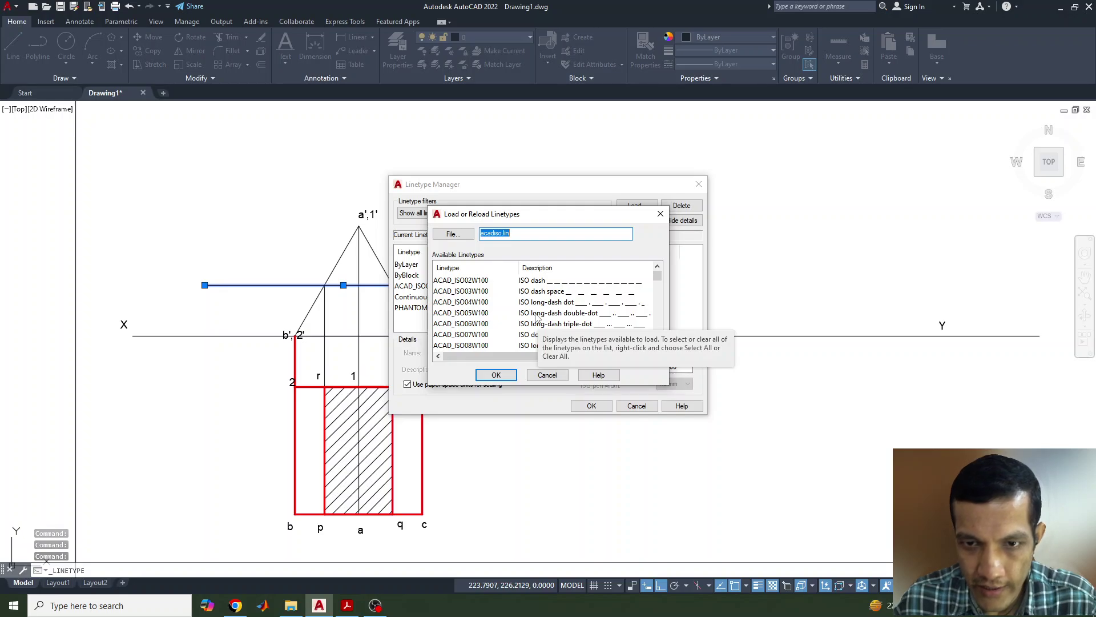
scroll(537, 318, down, 1)
scroll(538, 317, down, 2)
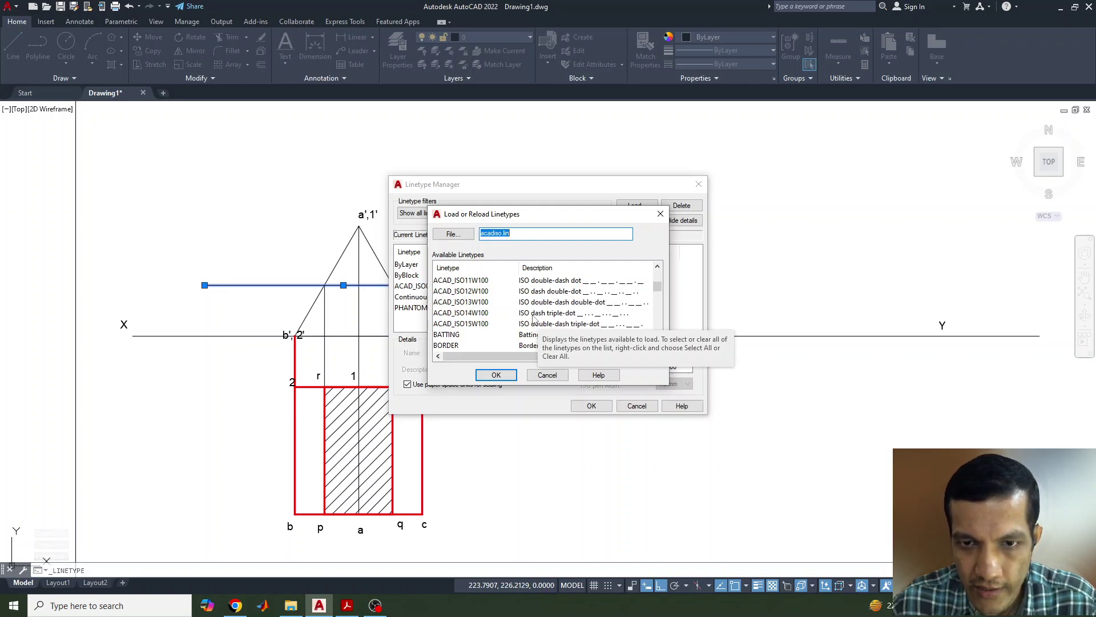
scroll(535, 317, up, 3)
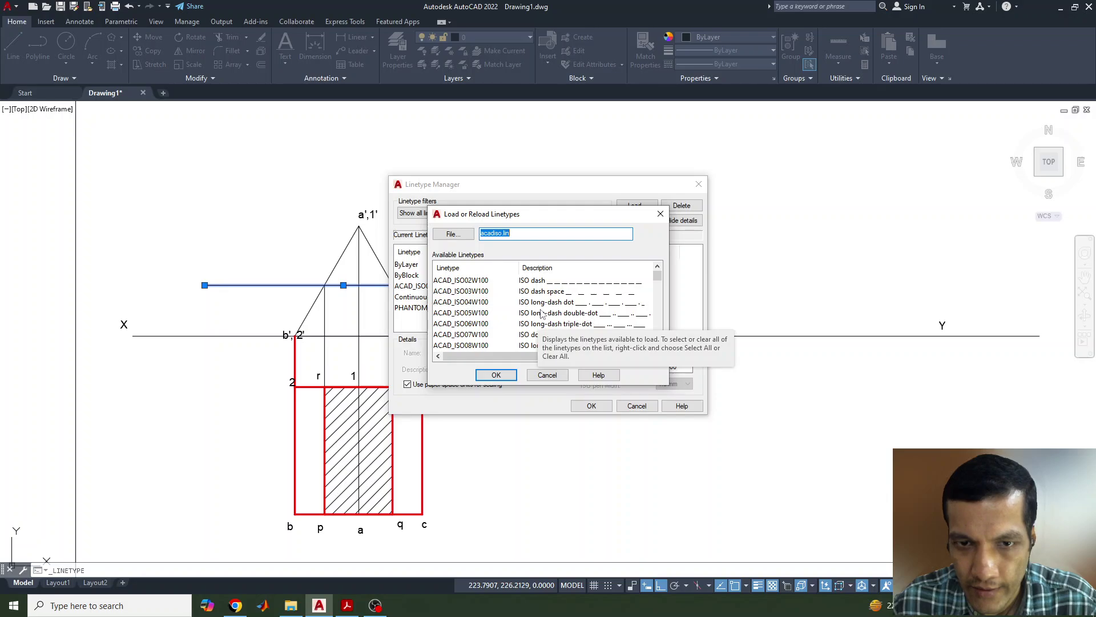
click(538, 305)
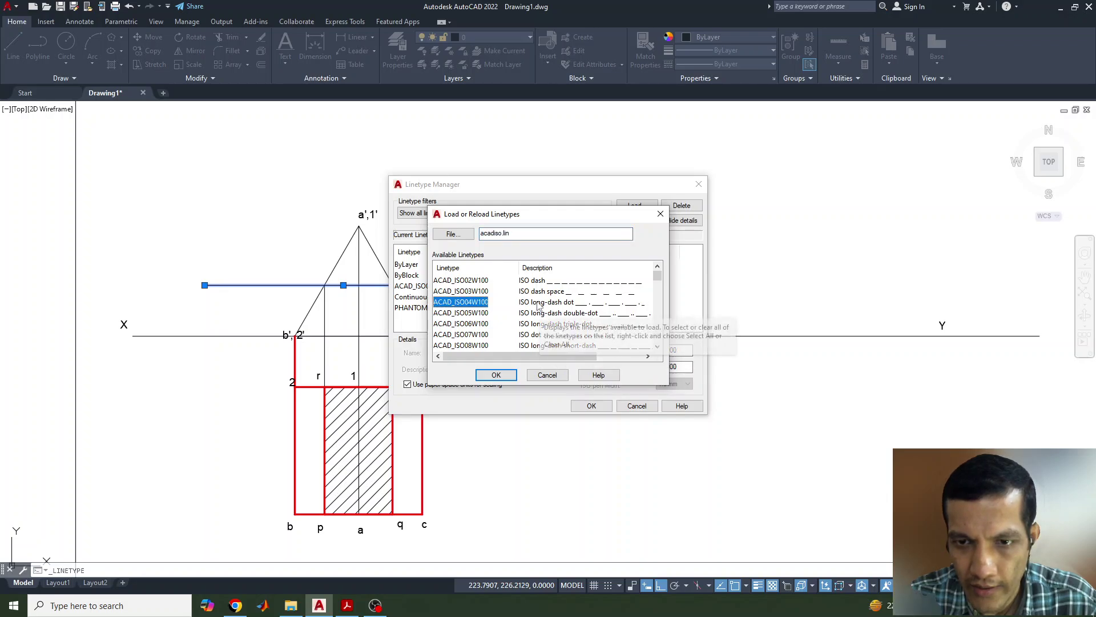
scroll(531, 318, down, 3)
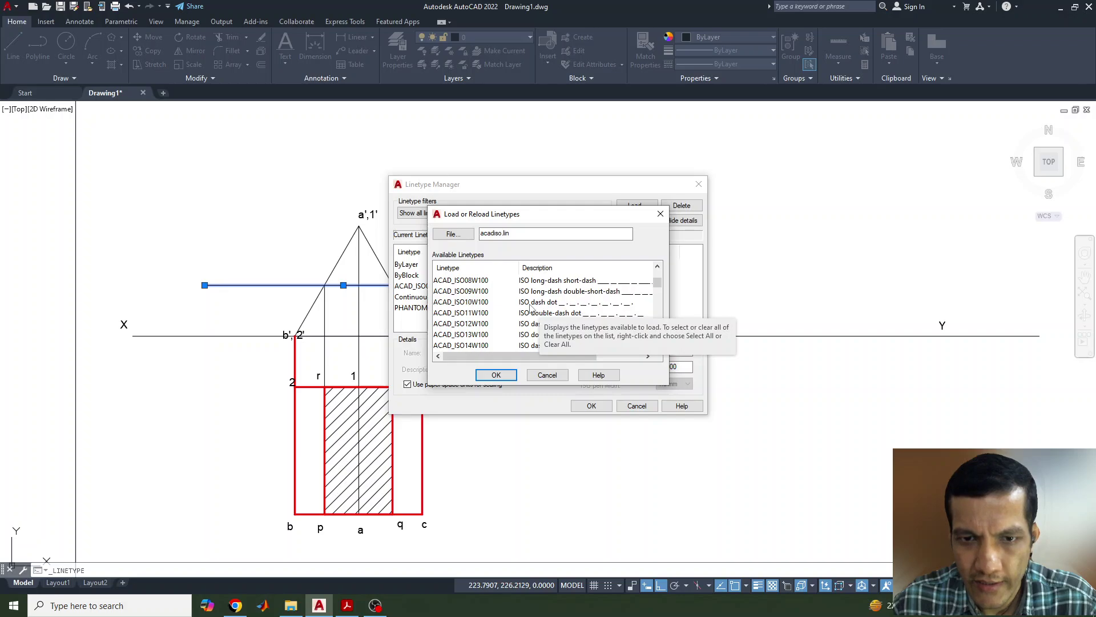
scroll(530, 307, down, 1)
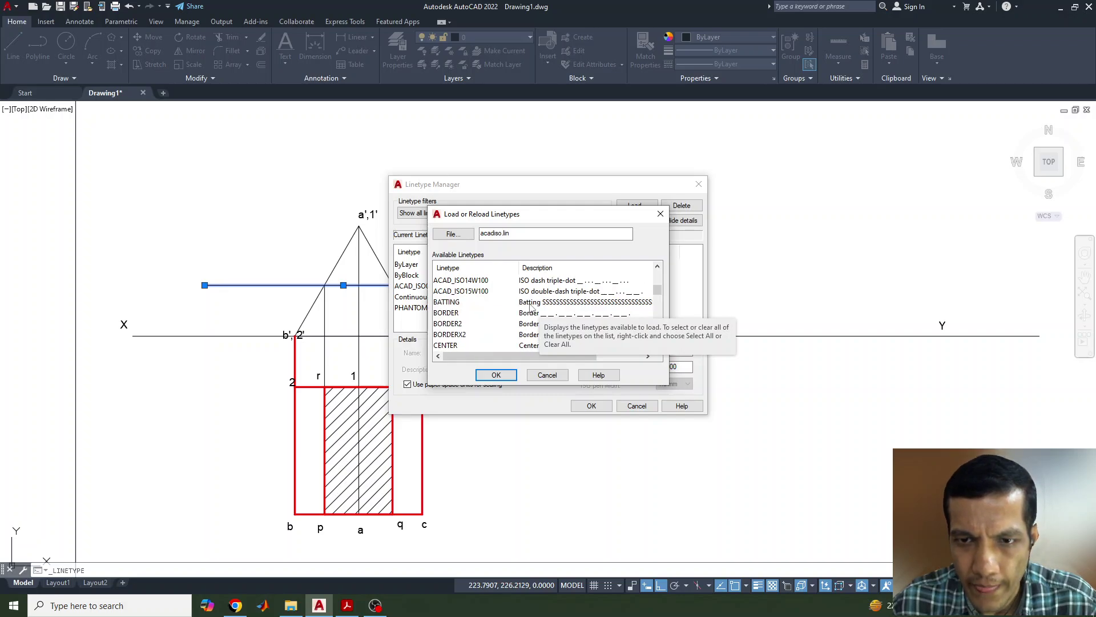
scroll(530, 309, down, 1)
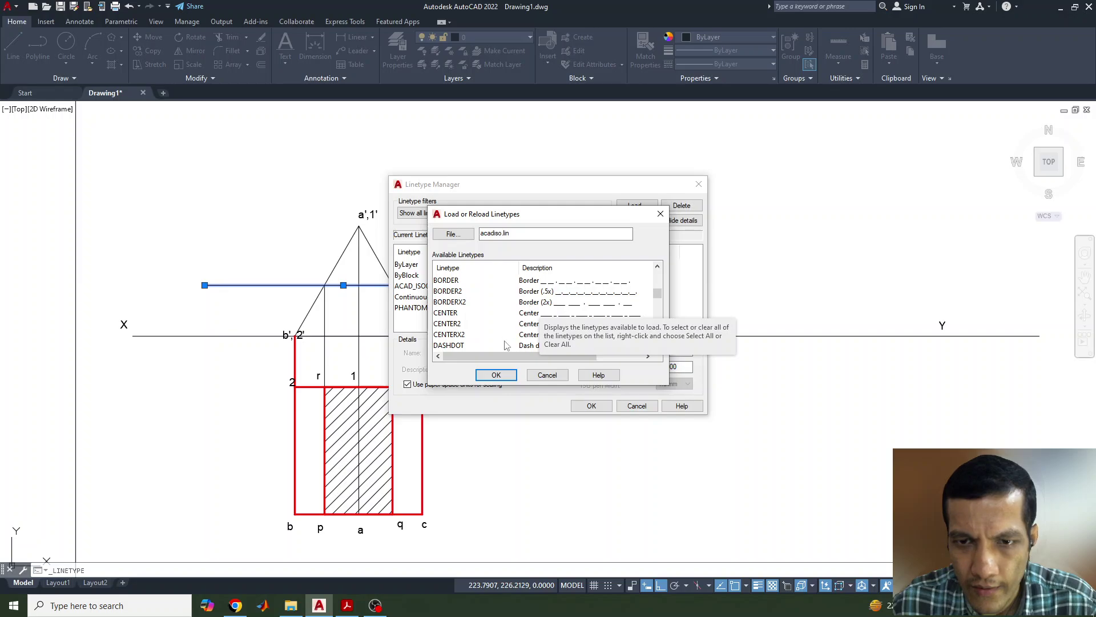
scroll(513, 326, up, 5)
click(540, 301)
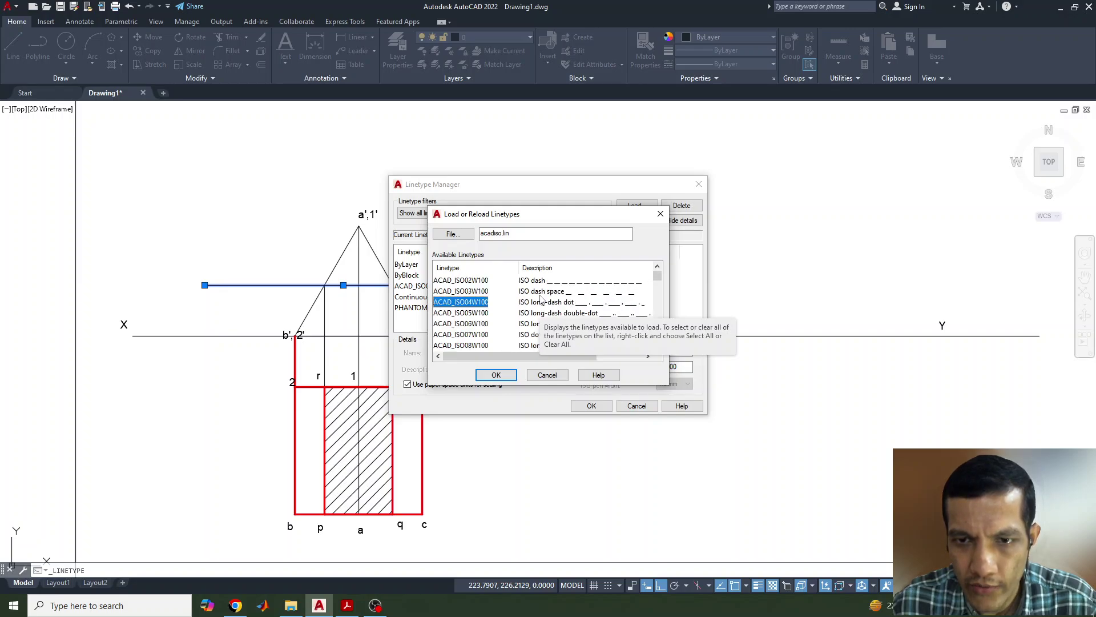
click(496, 375)
click(593, 405)
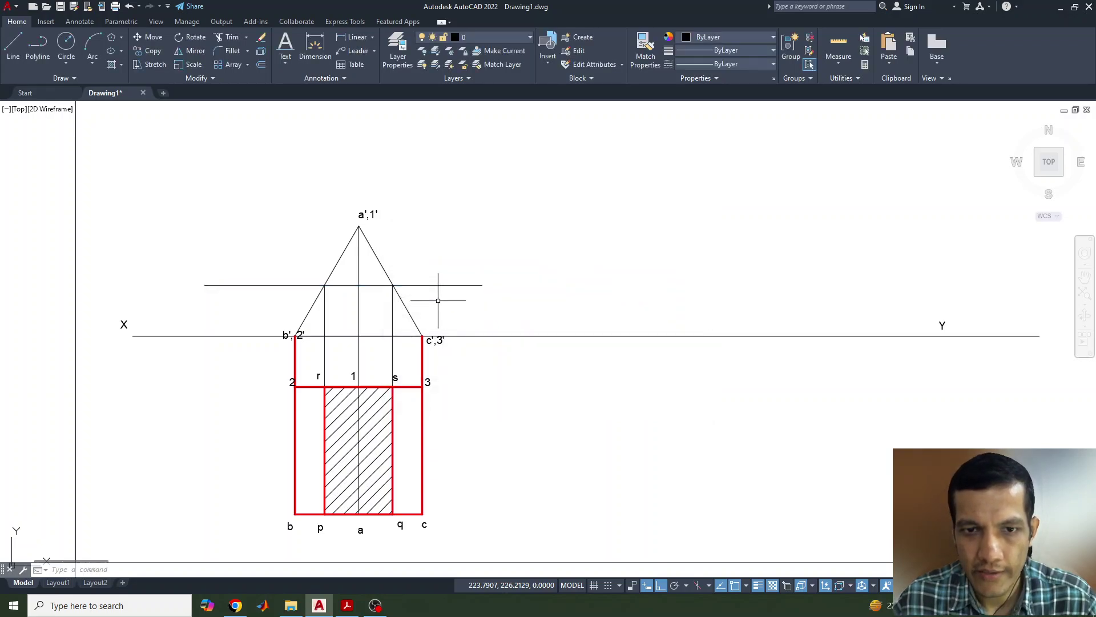
Apply the ACAD_ISO04W100 linetype to the horizontal section plane line in the front view, then clear the selection.
click(742, 64)
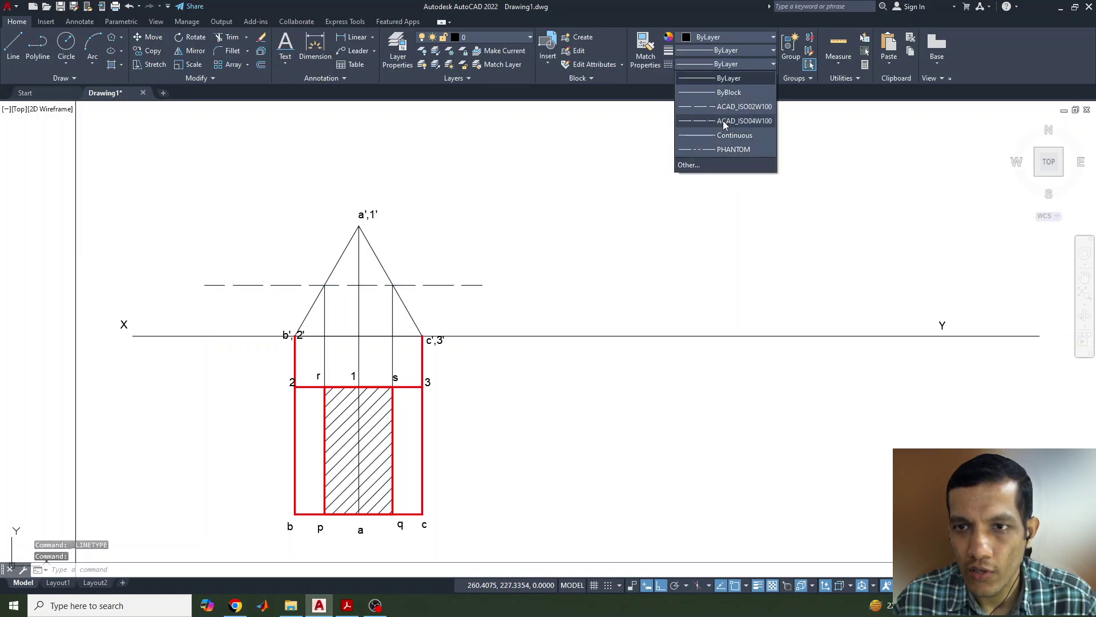
click(722, 121)
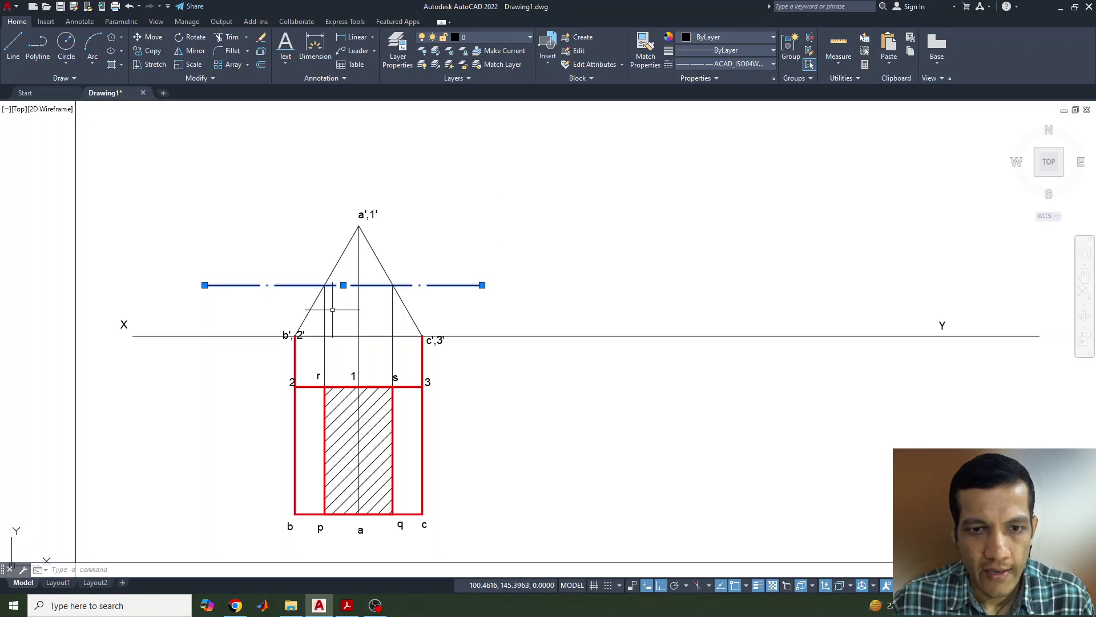
click(9, 50)
key(Escape)
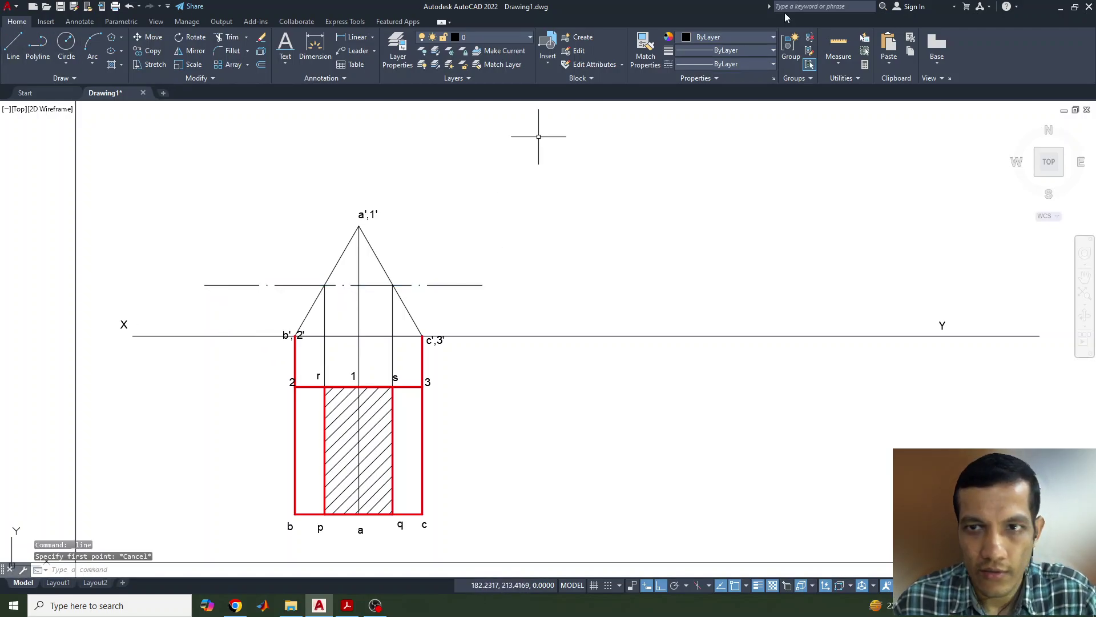
Draw the front view's base from b' to c' and its c' edge up to the section plane in red, 0.30 mm lineweight.
click(741, 36)
click(684, 153)
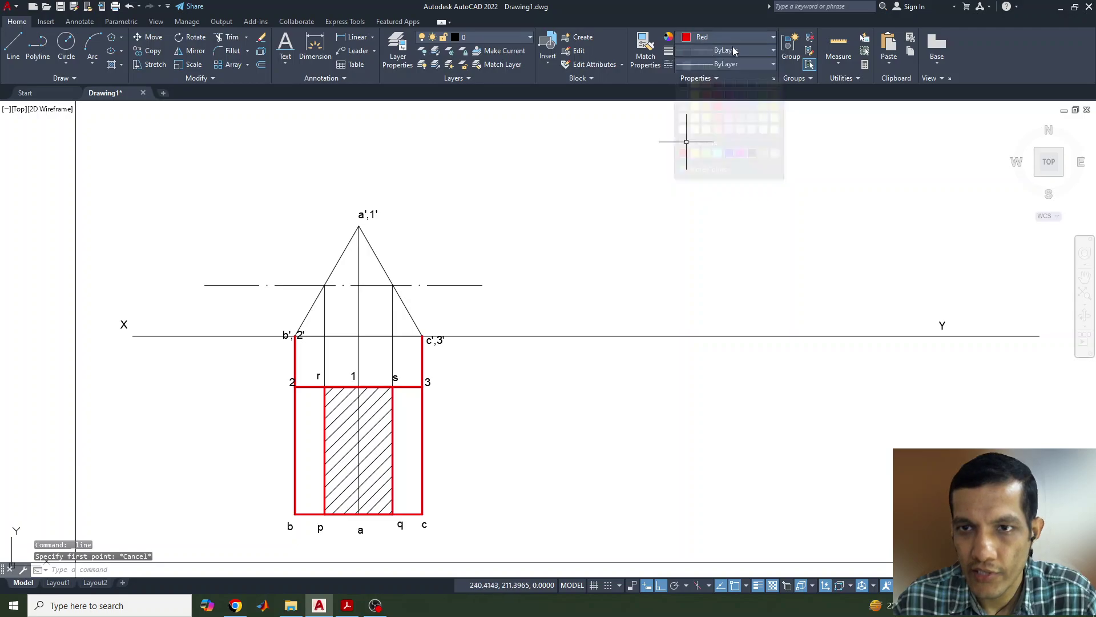
click(734, 50)
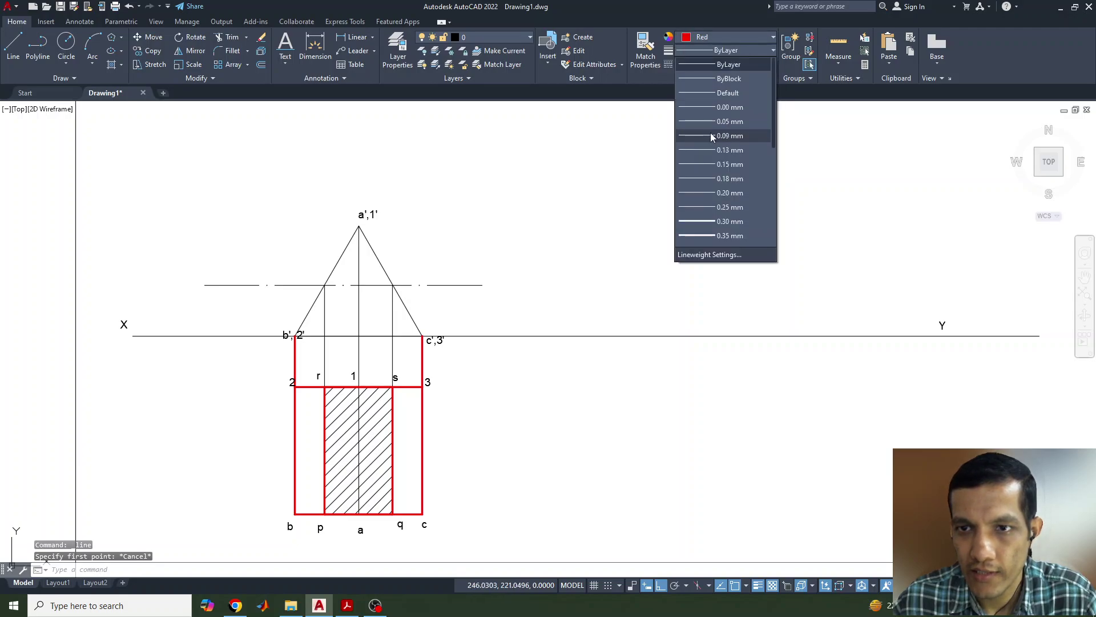
click(721, 221)
click(18, 49)
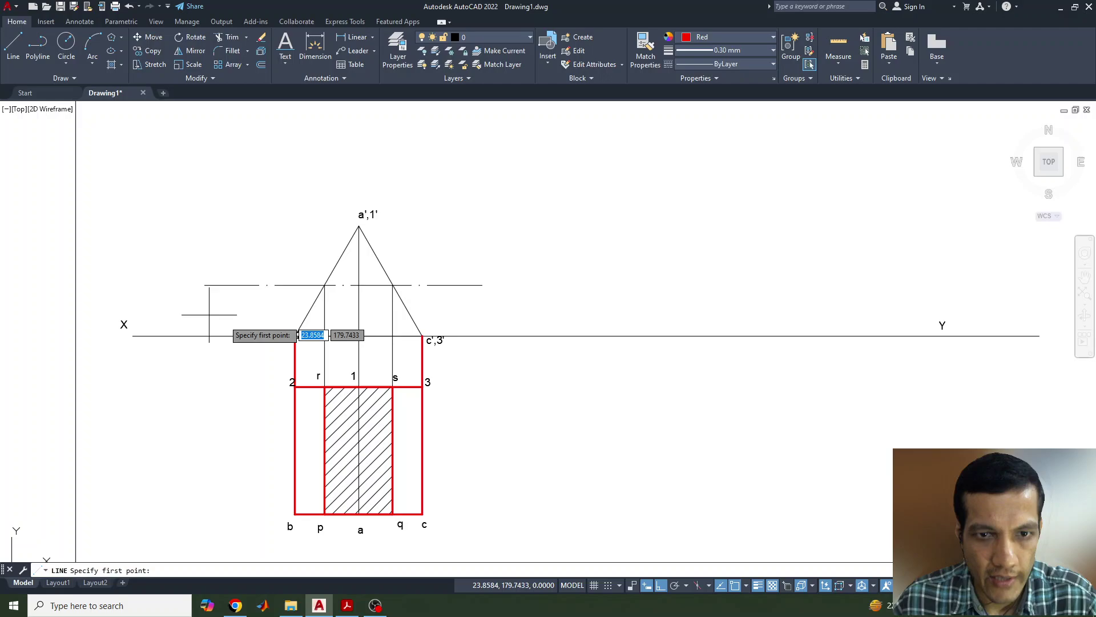
click(295, 336)
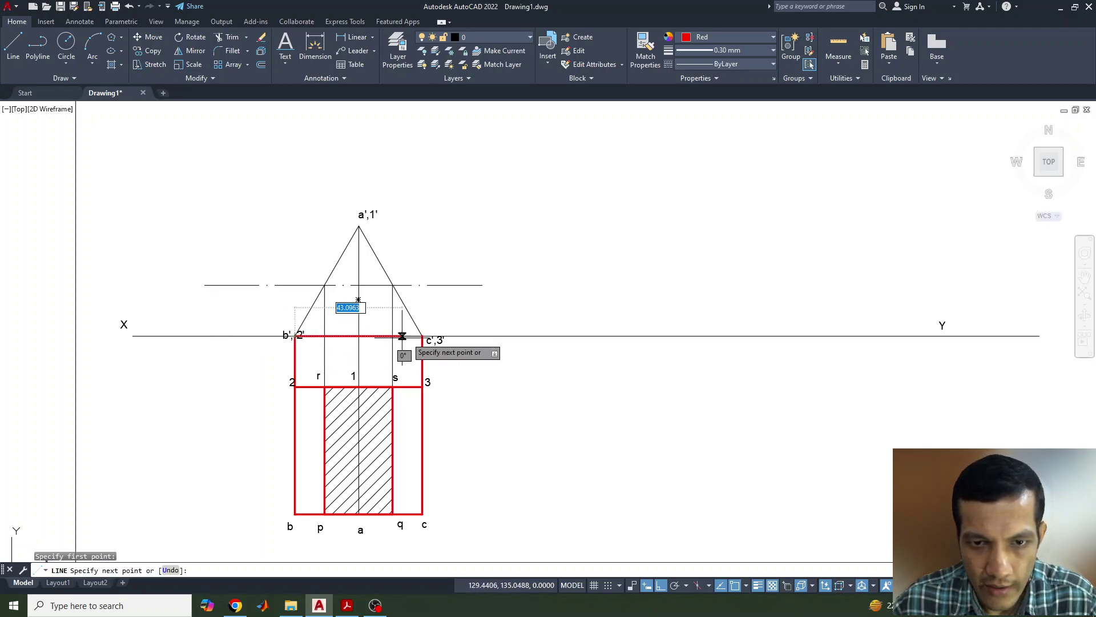
click(423, 336)
click(393, 285)
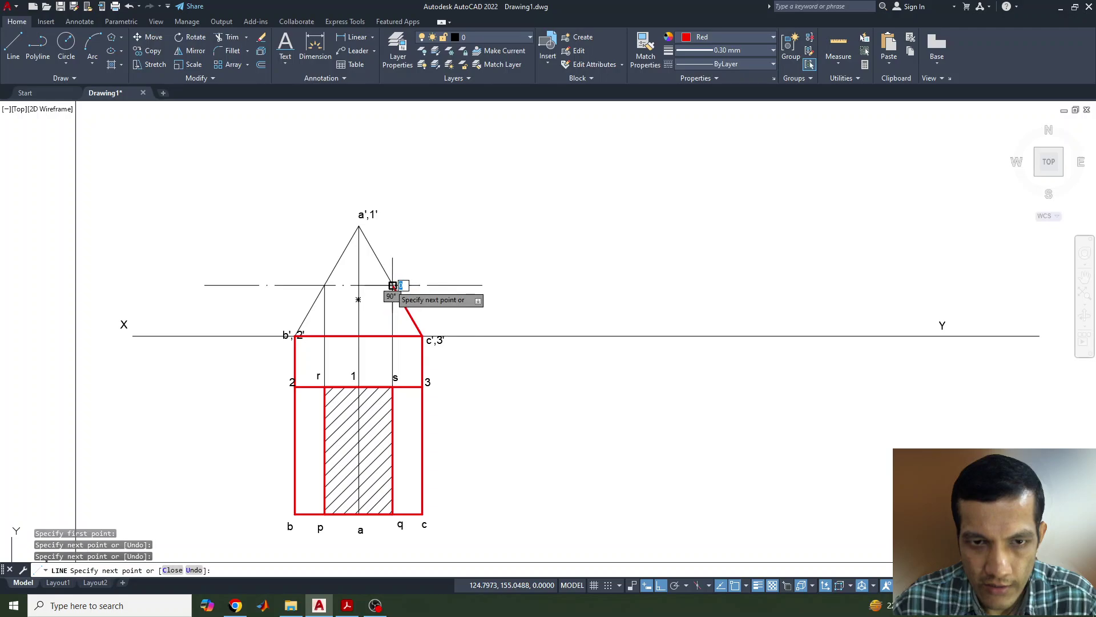
key(Return)
Draw the front view's other sloping edge from b' up to the section plane line.
key(Return)
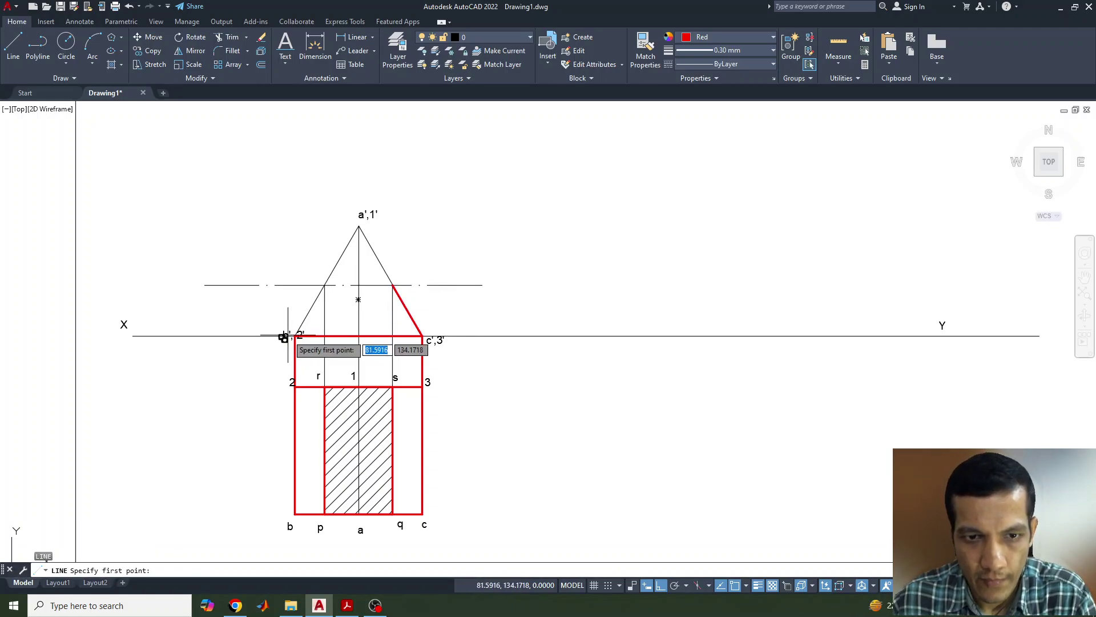
click(295, 336)
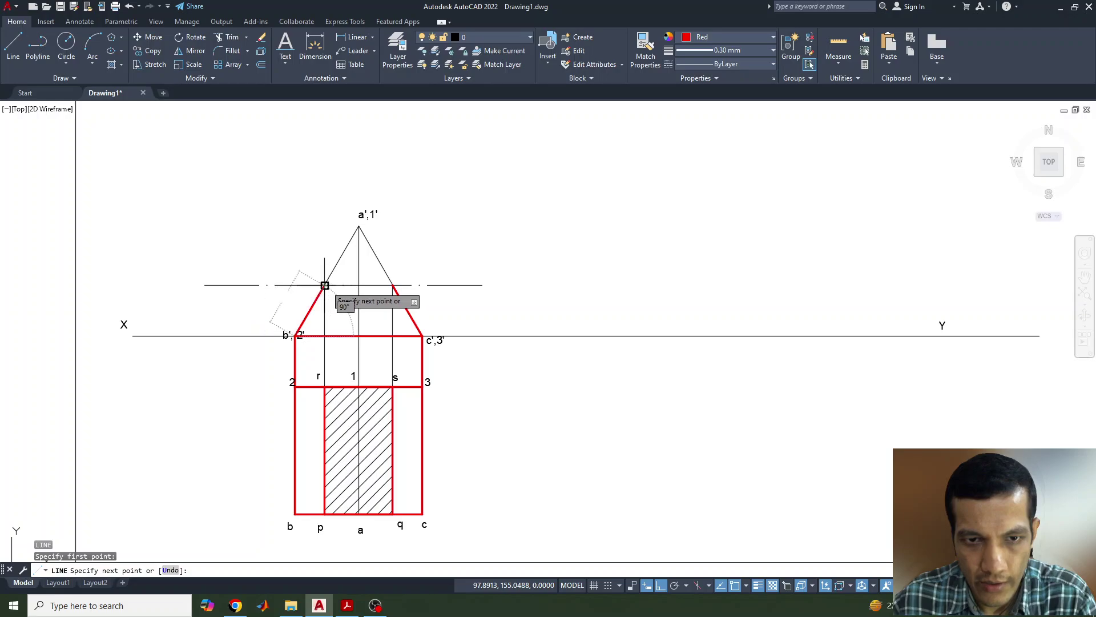
click(324, 285)
key(Return)
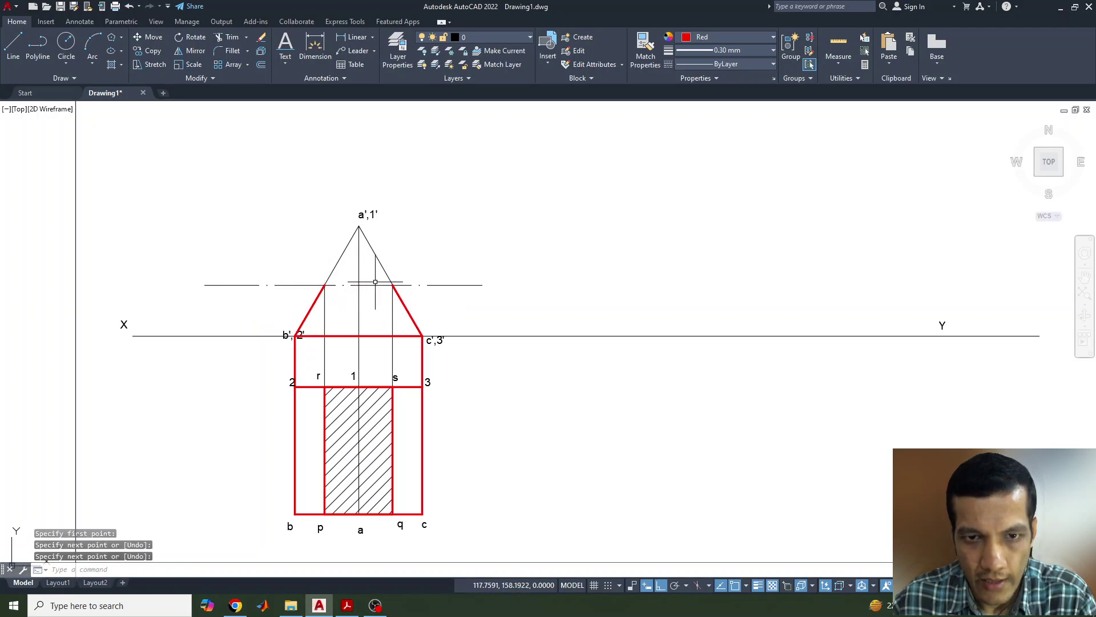
Set the section plane line's colour to Red and its lineweight to 0.30 mm.
click(378, 285)
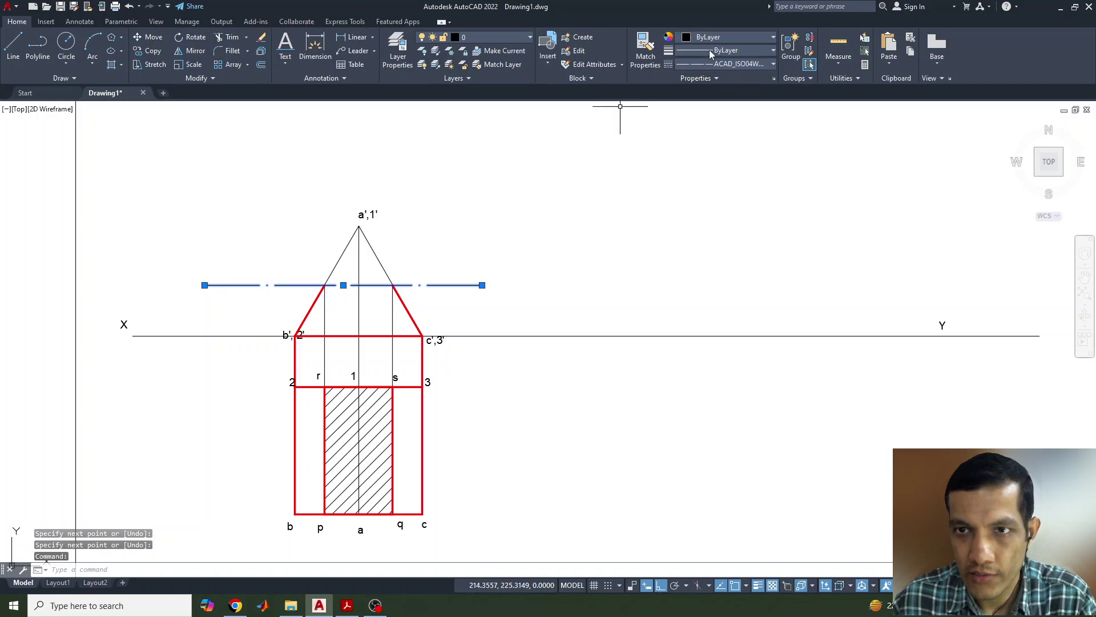
click(728, 37)
click(683, 153)
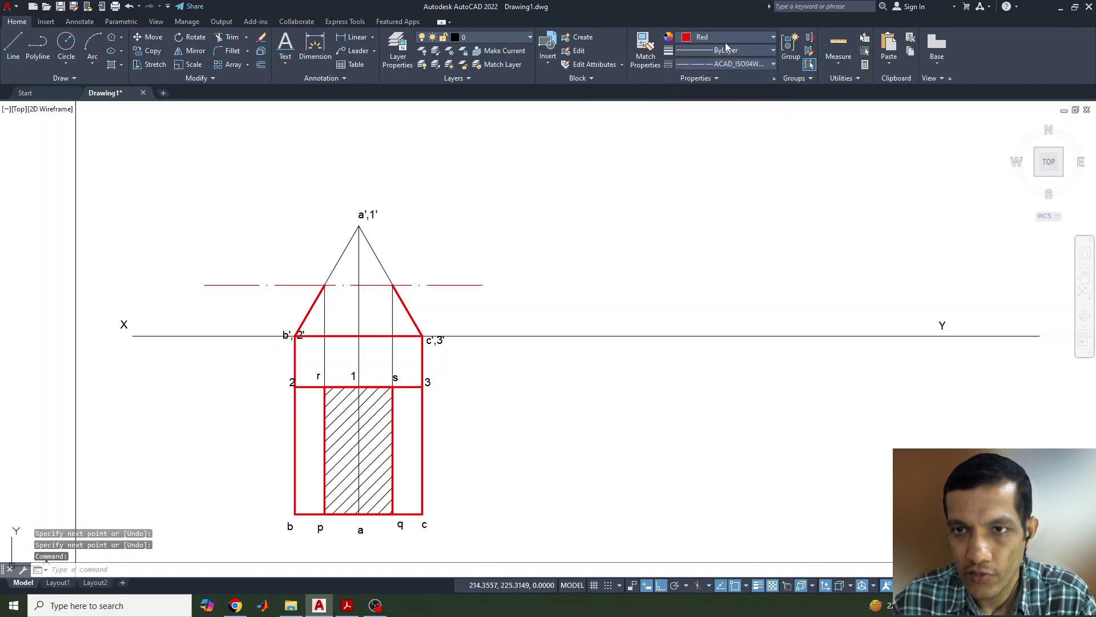
click(721, 51)
click(701, 222)
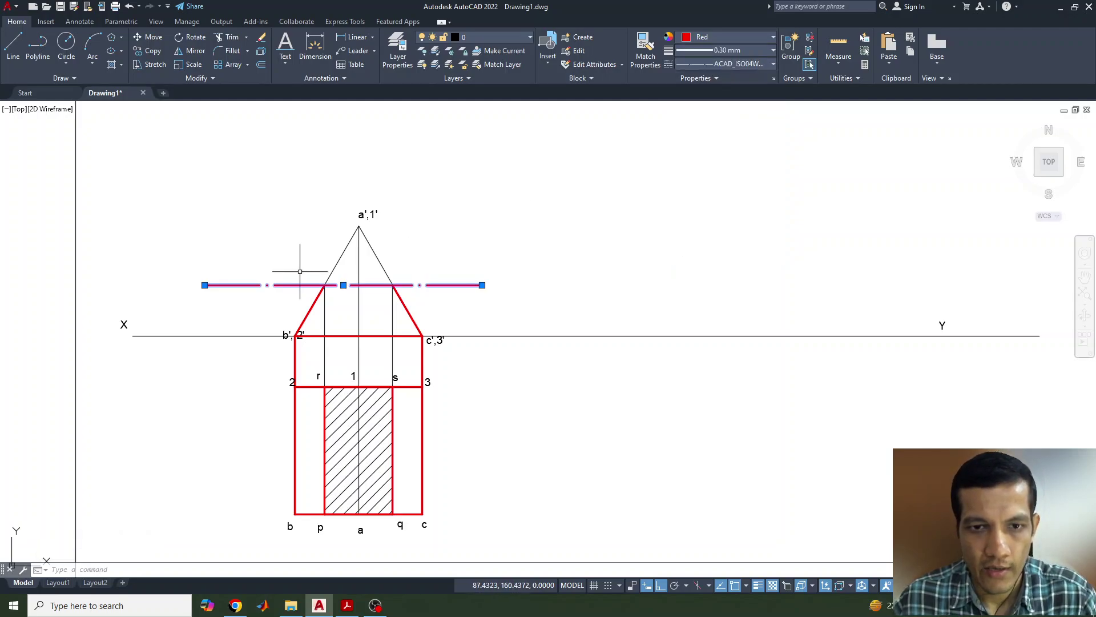
Clear the selection of the section plane line.
key(Escape)
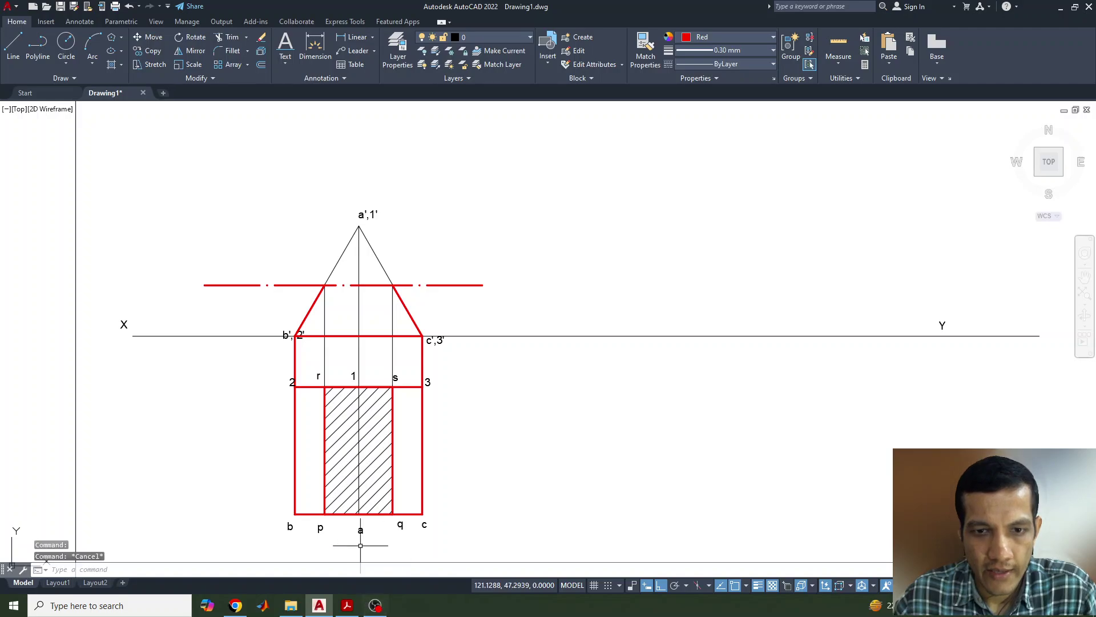
click(360, 36)
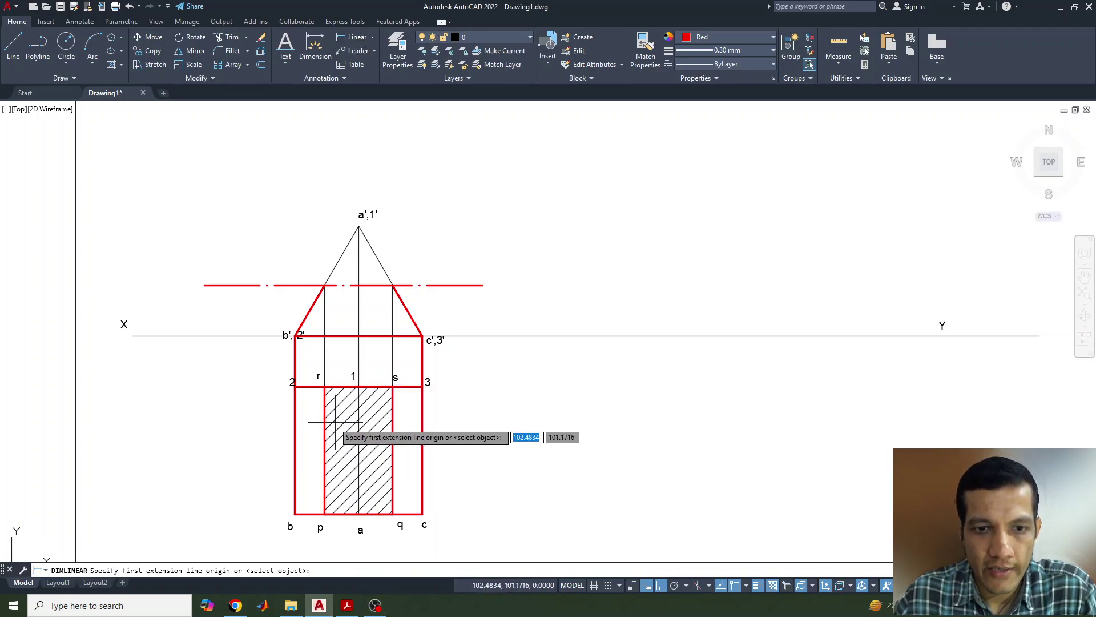
click(295, 387)
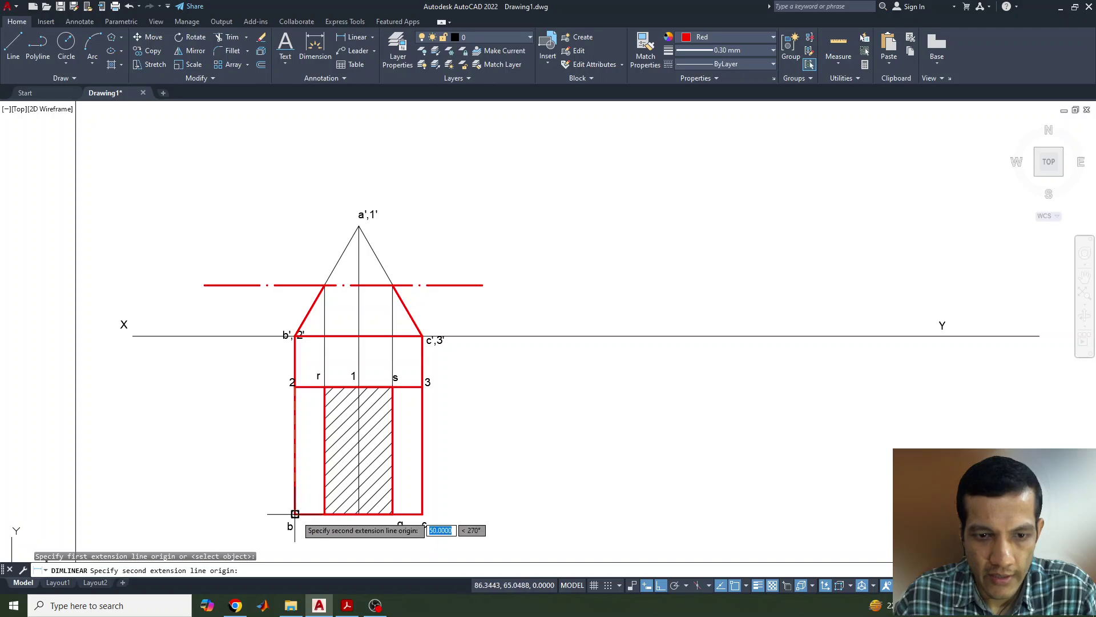
click(295, 514)
key(Escape)
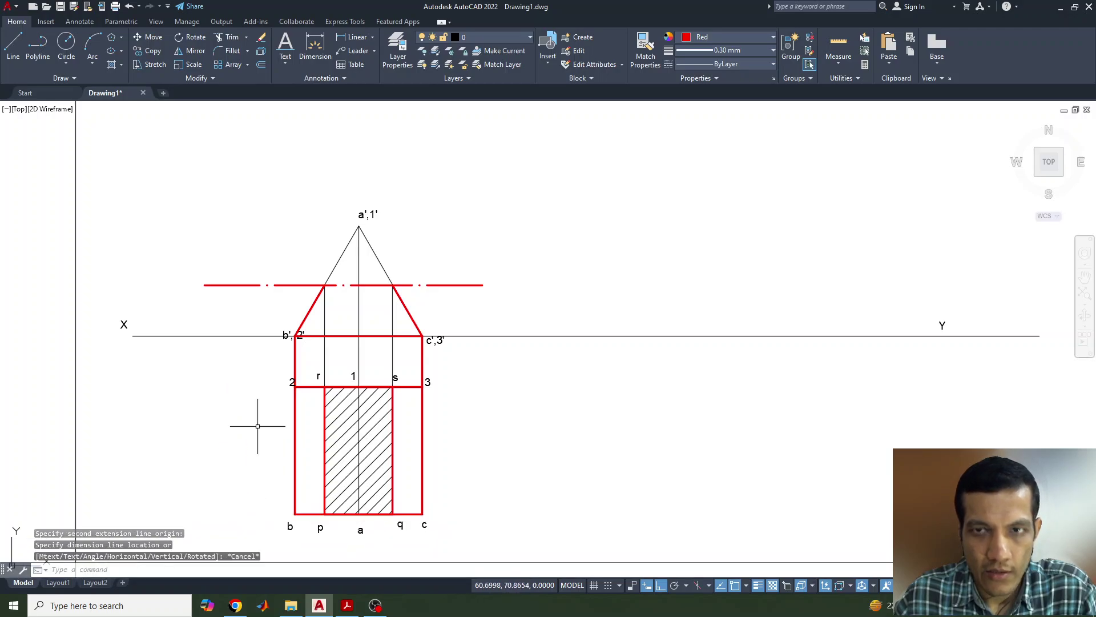
Set the current object colour and lineweight to ByLayer.
click(700, 39)
click(690, 52)
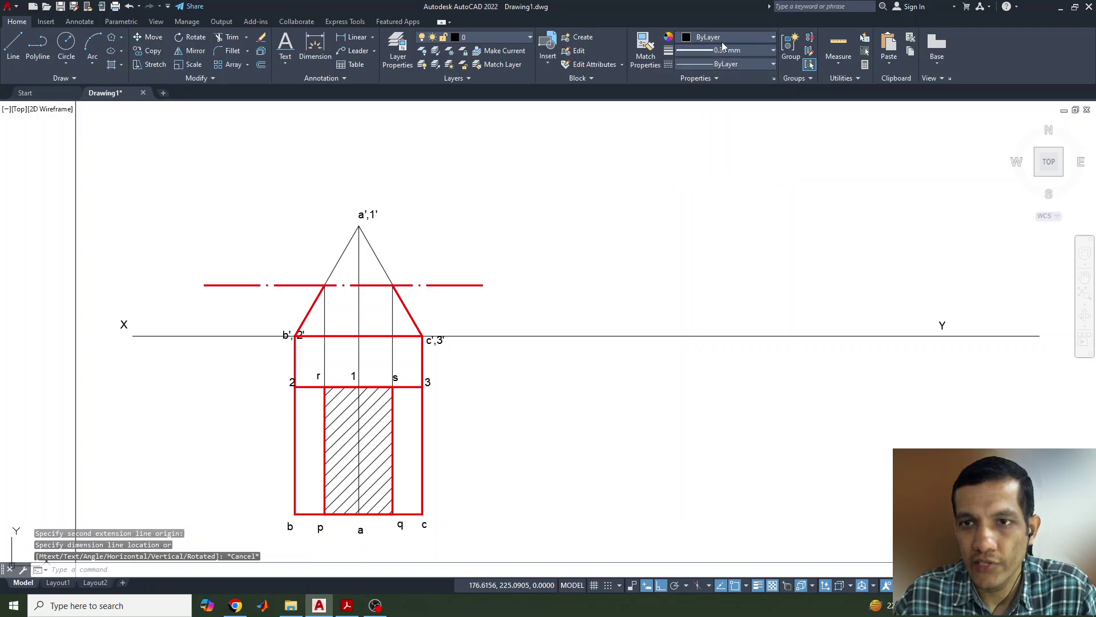
click(721, 51)
click(714, 63)
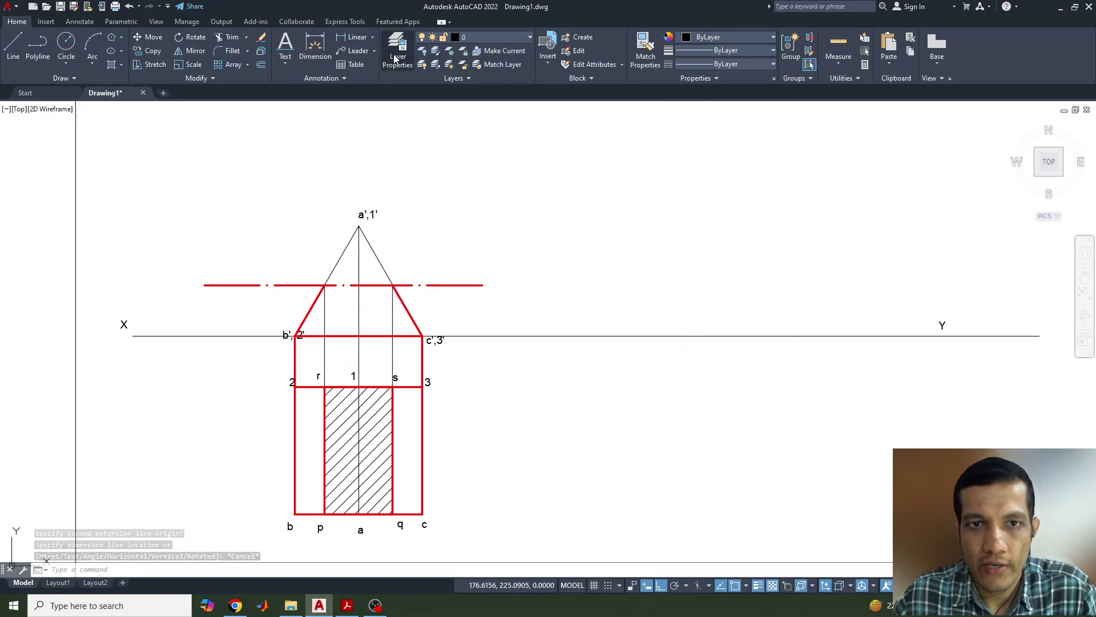
Add a vertical linear dimension to the top view's edge from 2 to b, placed outside the view beside that edge.
key(Return)
click(295, 387)
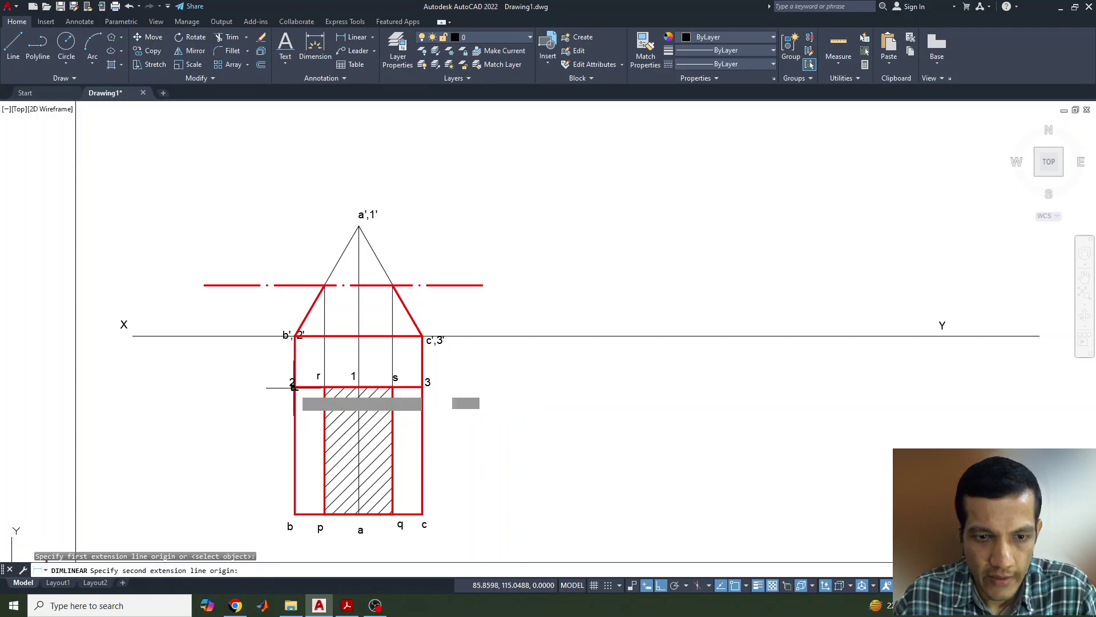
click(294, 513)
click(251, 491)
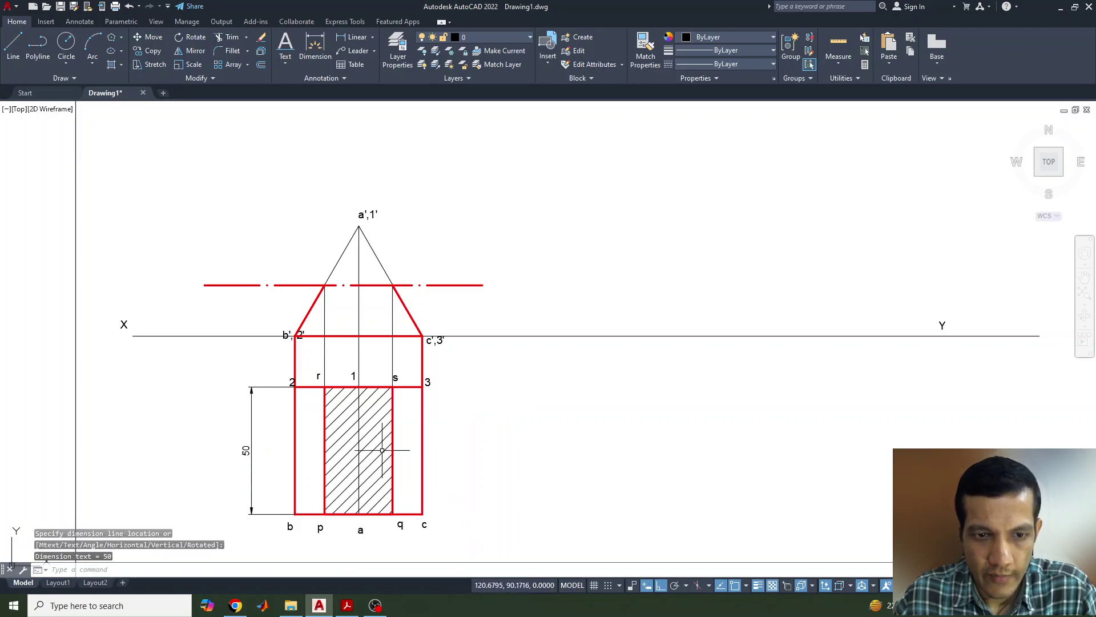
Add a horizontal linear dimension to the front view's base from b' to c', placed just below the XY line.
key(Return)
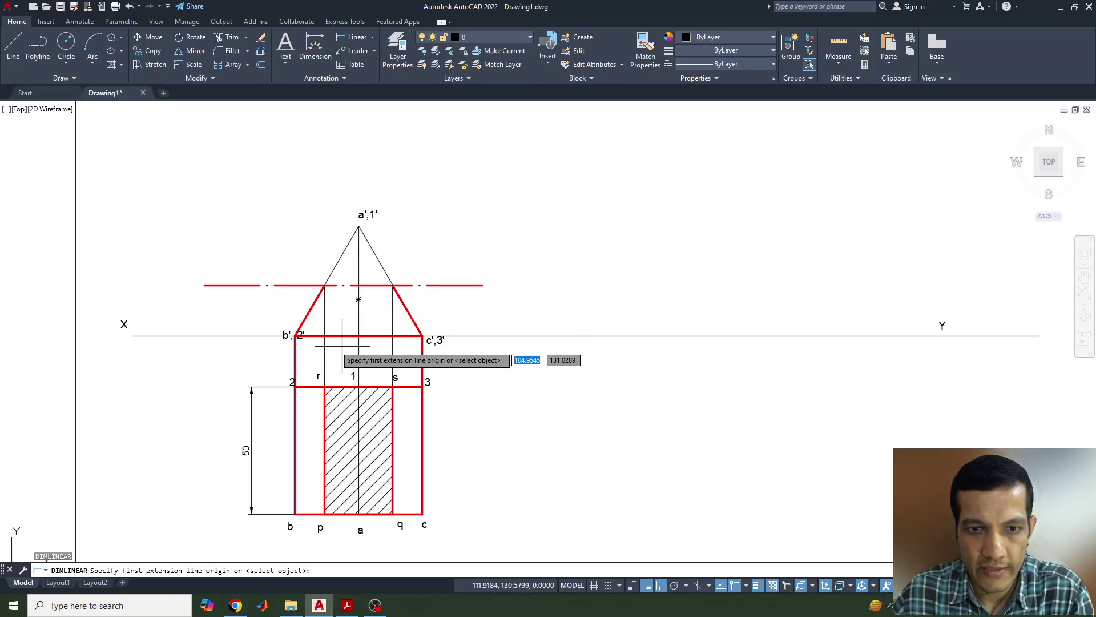
click(294, 335)
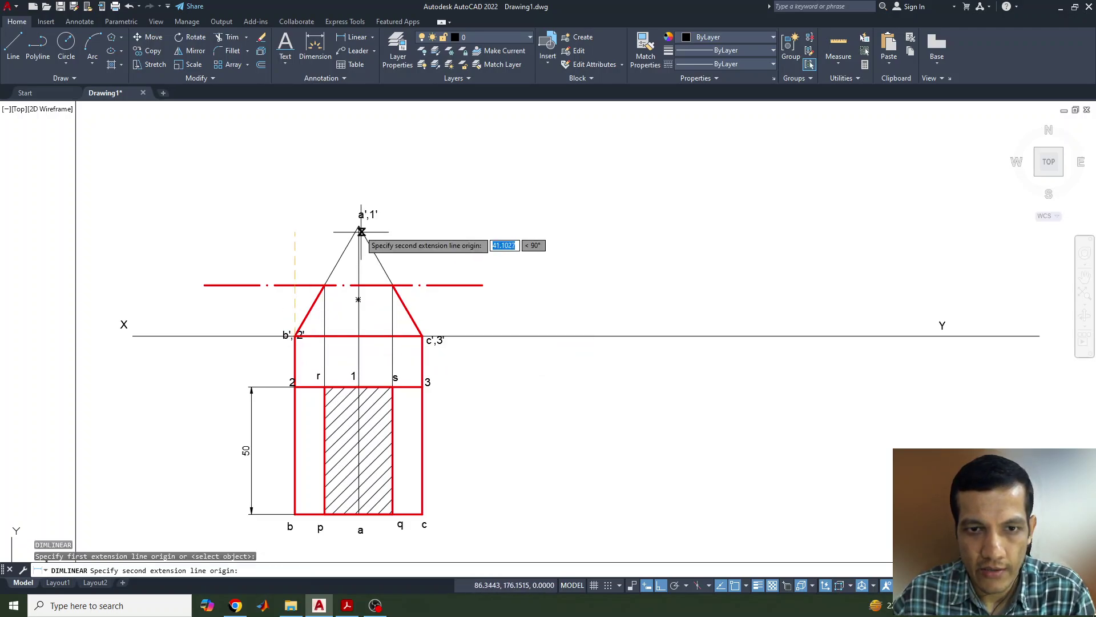
click(422, 336)
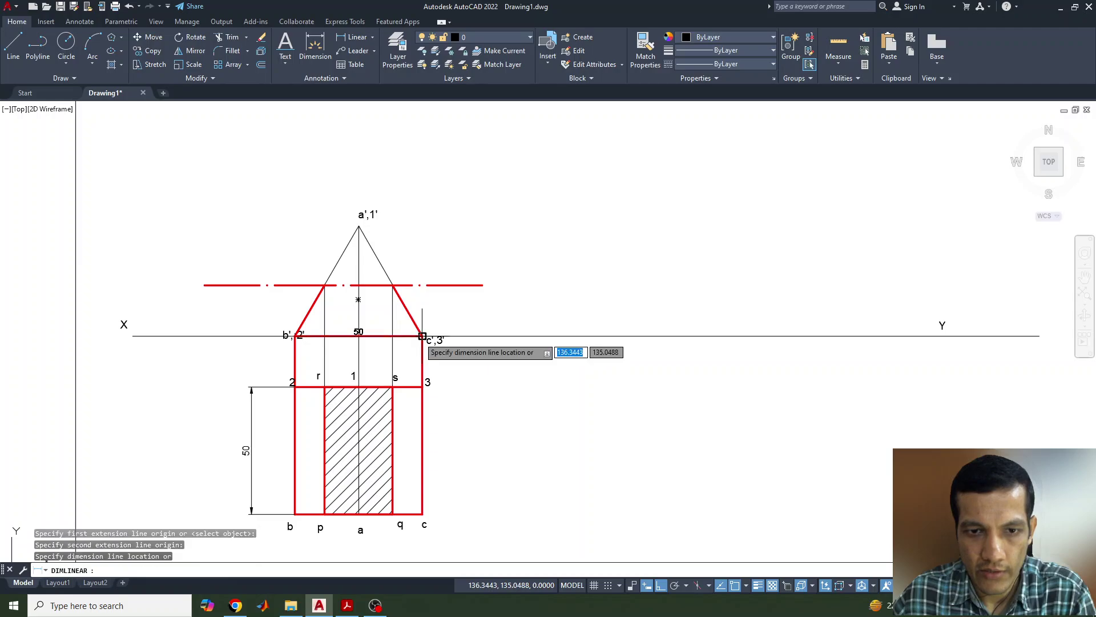
click(414, 360)
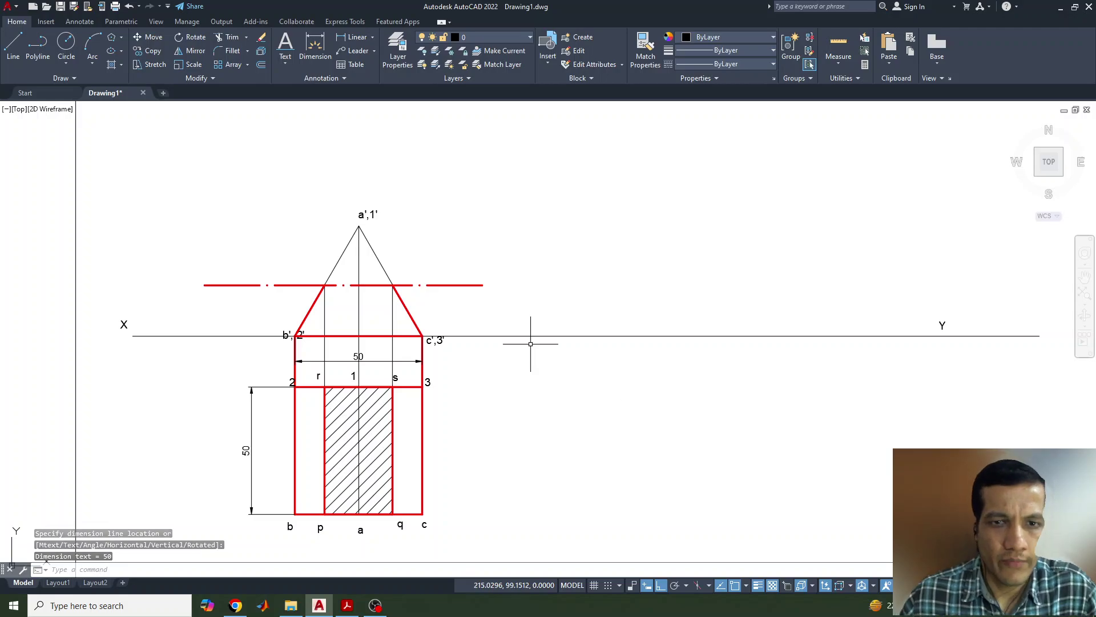
Check the reference figure in the PDF and add a linear dimension for the section plane's height above the XY line, beside the front view.
click(347, 605)
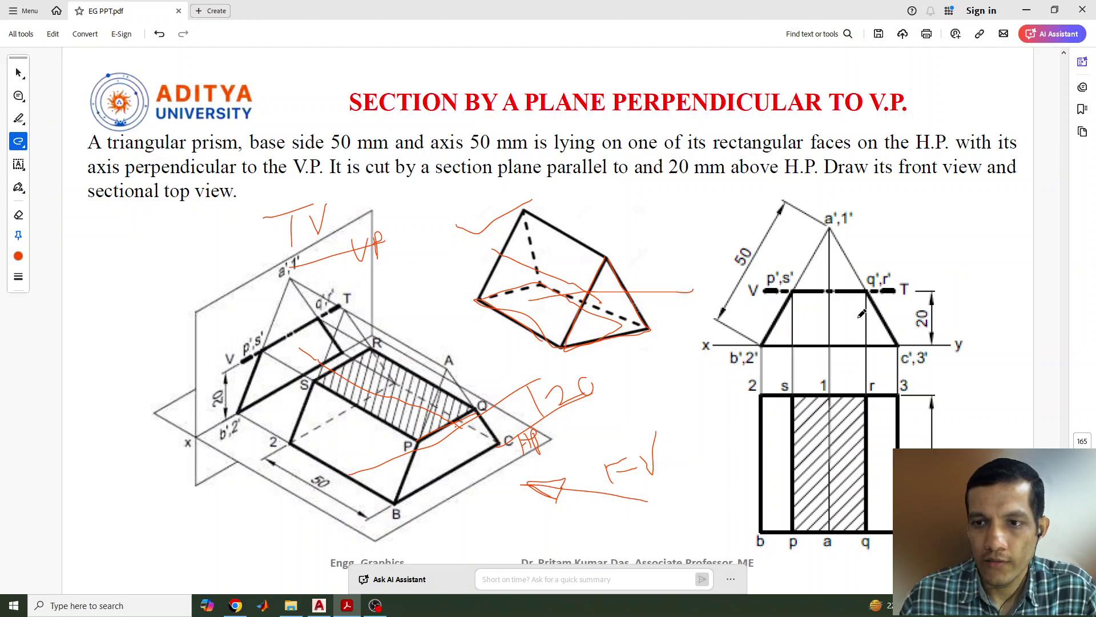
click(319, 605)
click(351, 37)
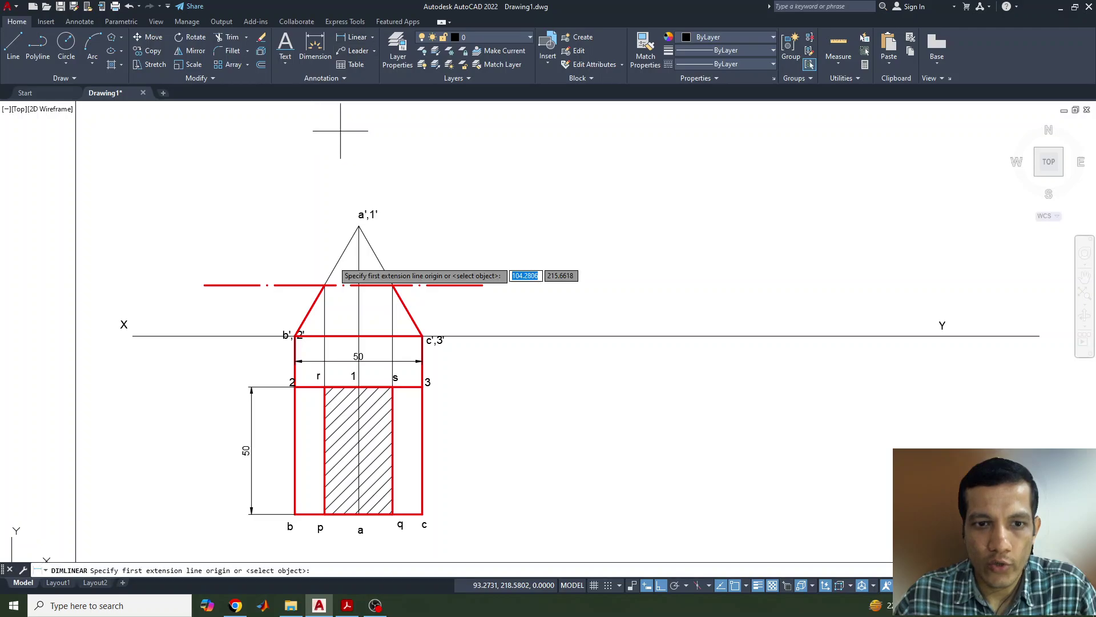
click(295, 336)
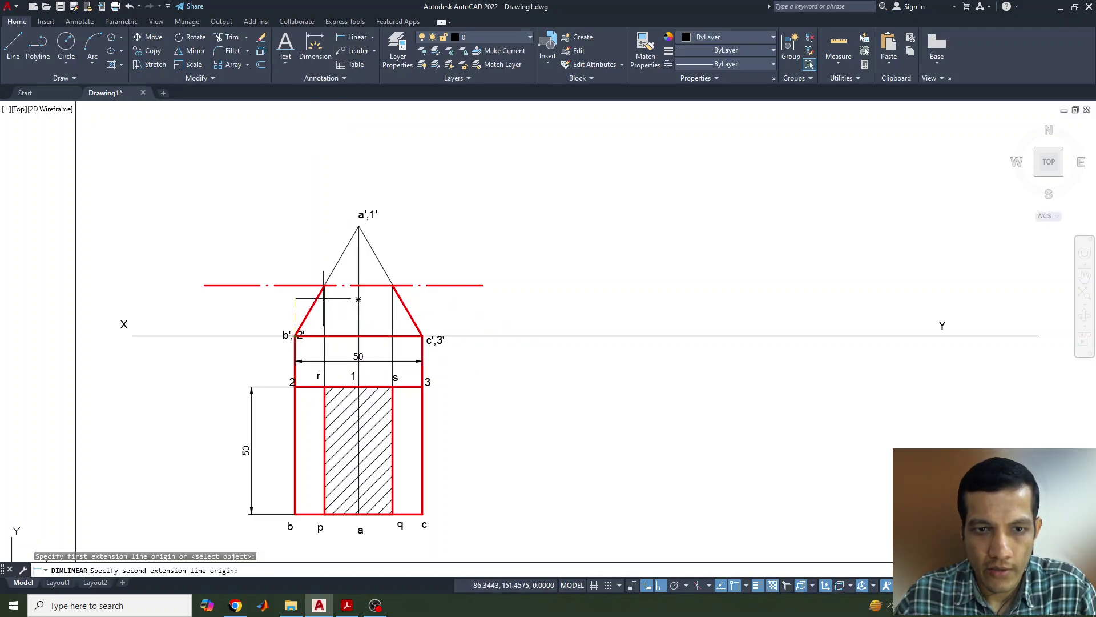
click(294, 285)
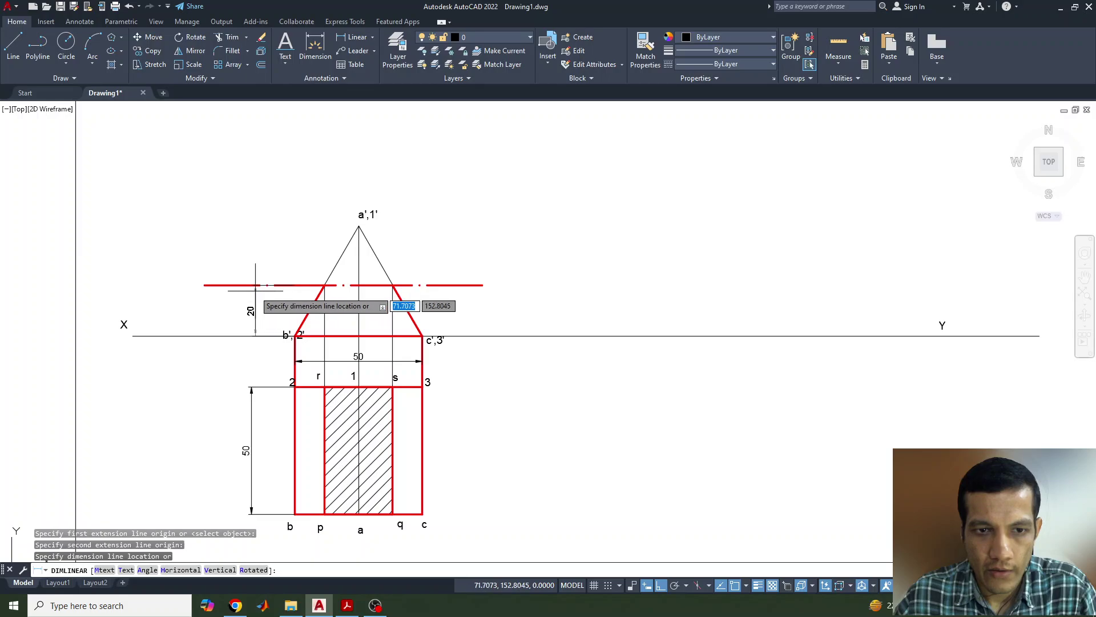
click(251, 285)
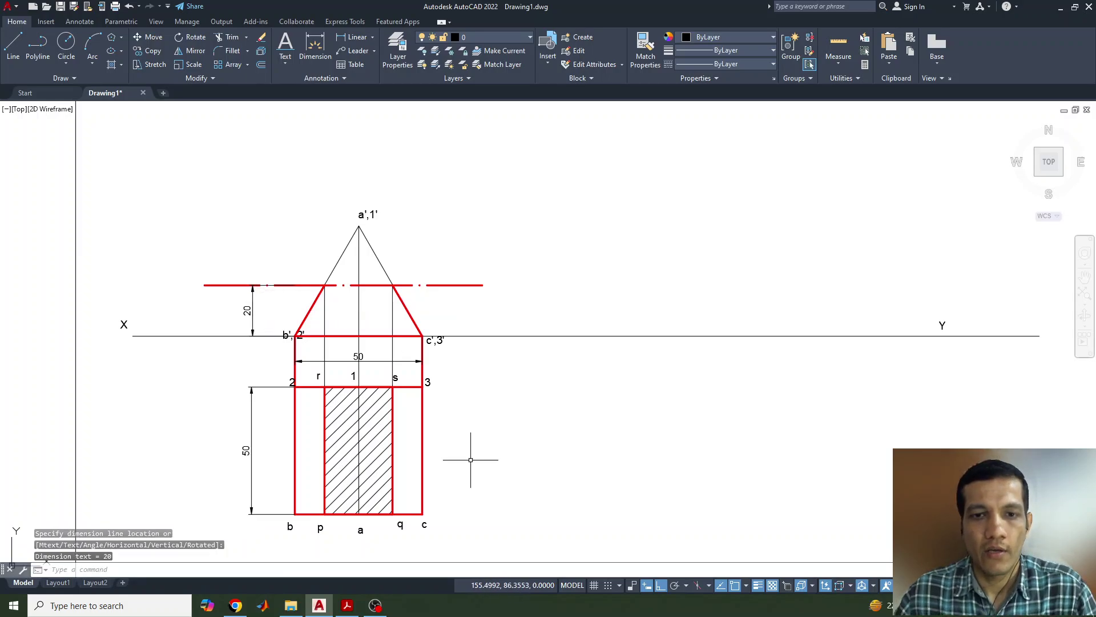
Review the dimensioned views against the problem statement and figure in the reference PDF, and return to the AutoCAD drawing.
scroll(457, 445, up, 2)
scroll(447, 436, down, 2)
middle_drag(448, 416, 497, 375)
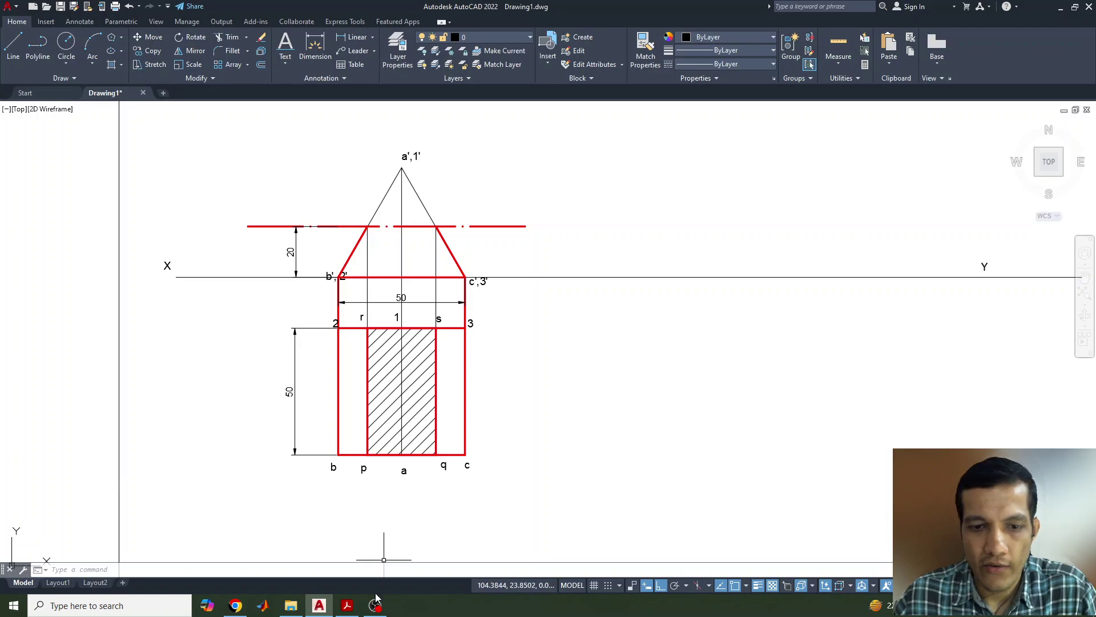
click(347, 605)
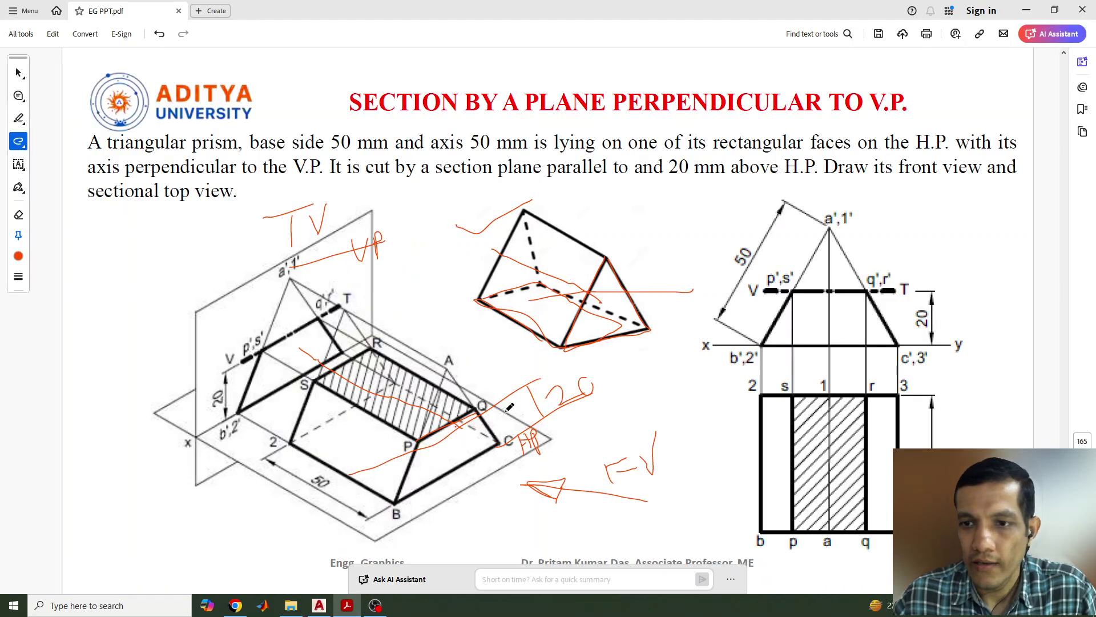
click(323, 604)
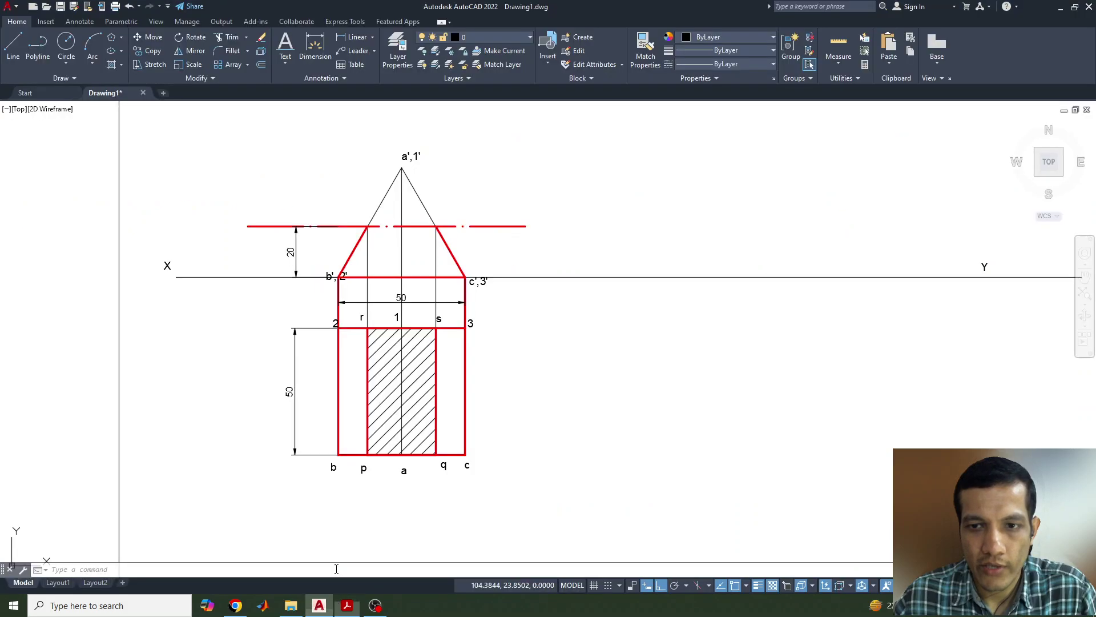